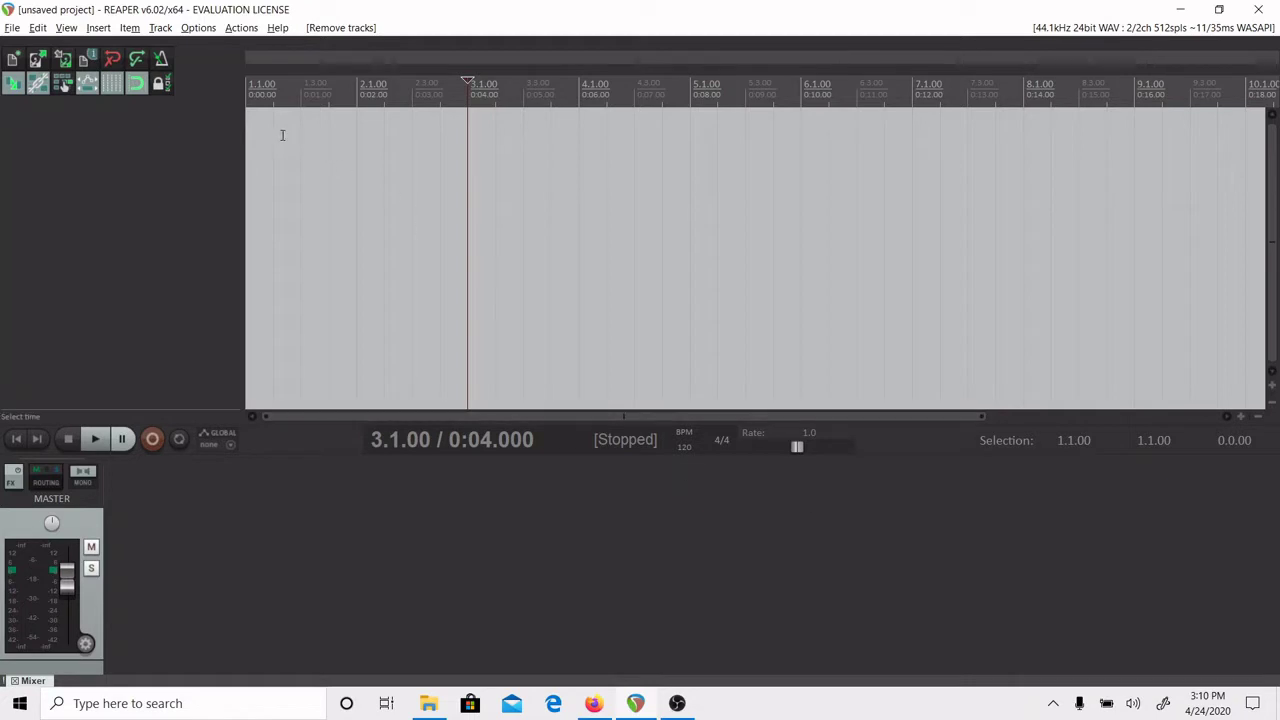
# Step: Insert a new track and name it track 1
pyautogui.click(248, 141)
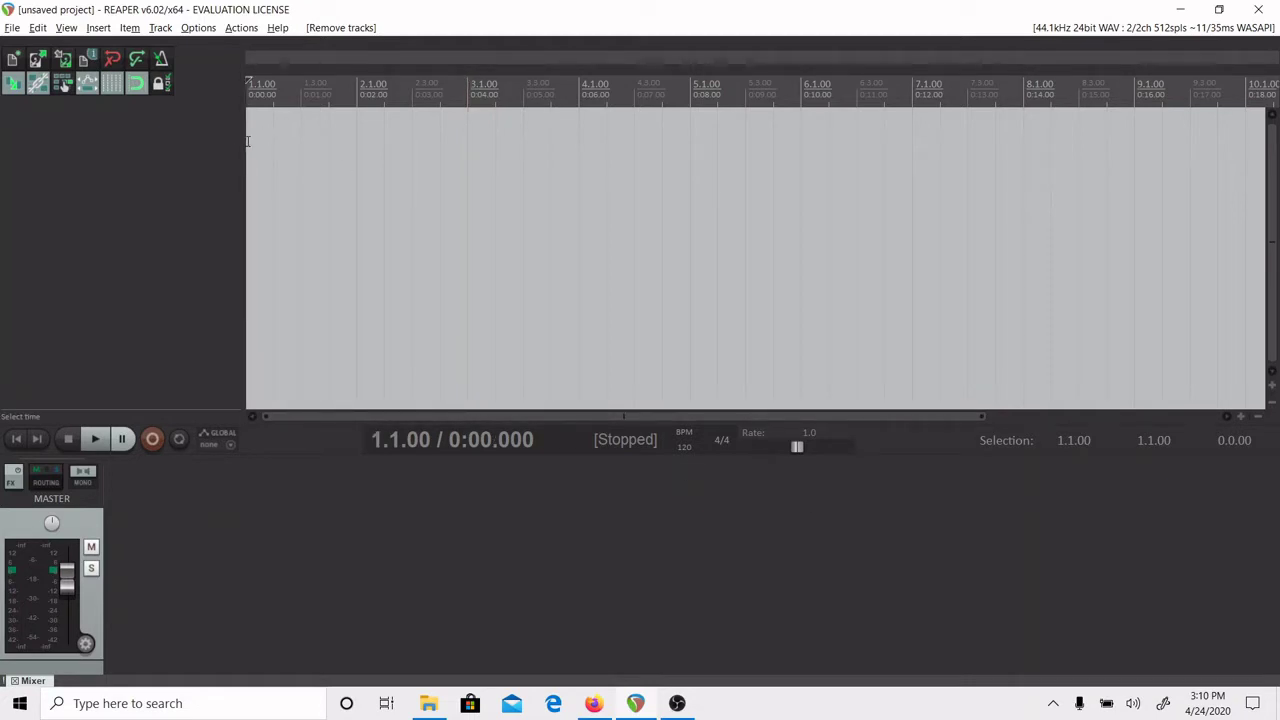
pyautogui.click(98, 27)
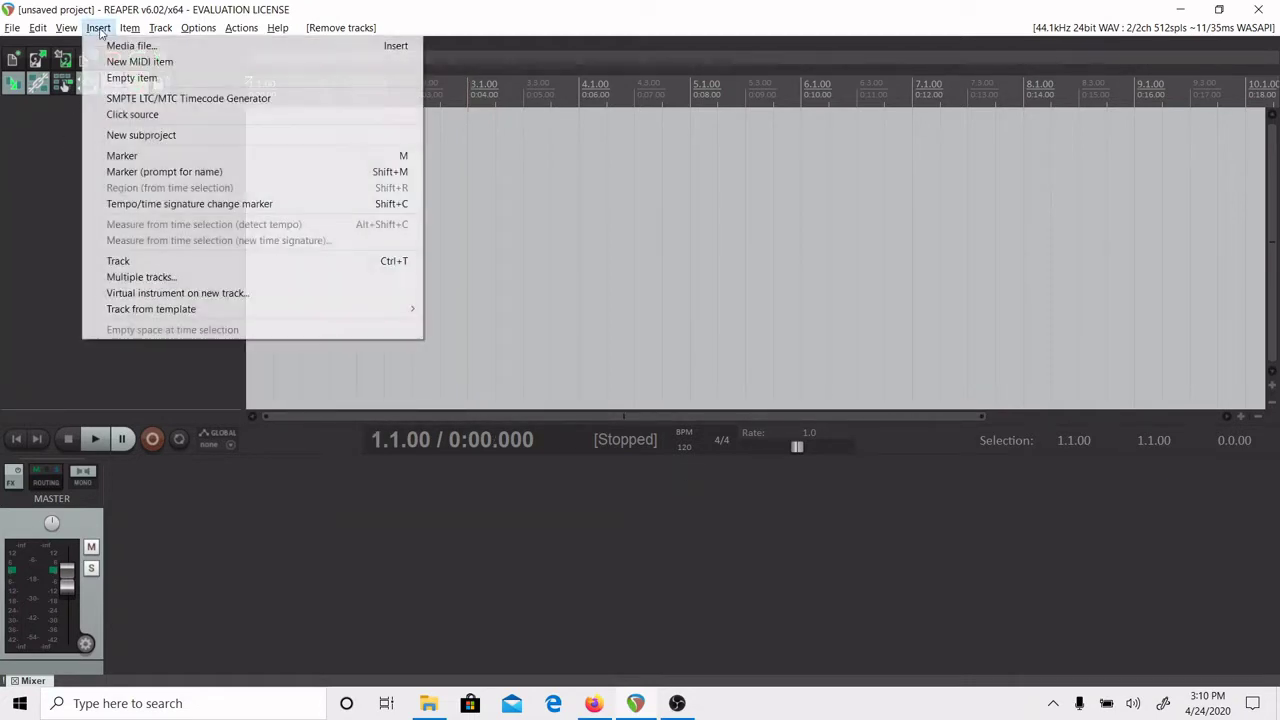
pyautogui.click(100, 27)
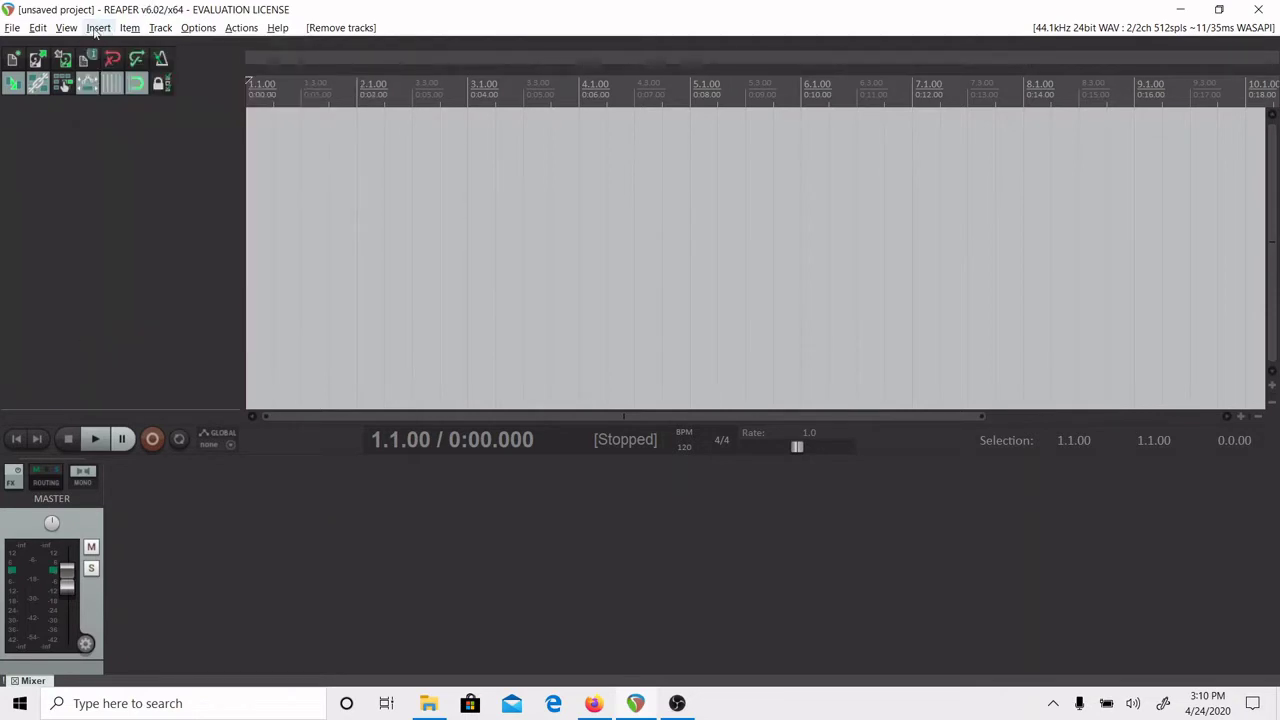
pyautogui.click(97, 32)
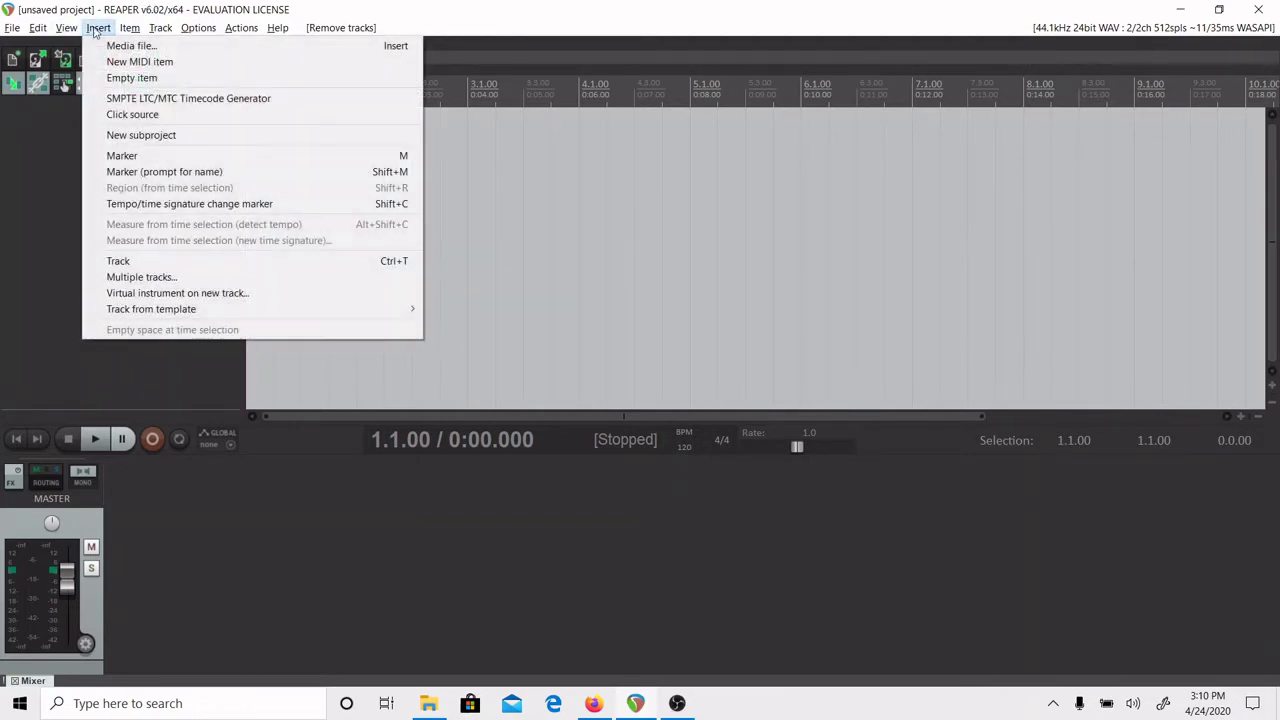
pyautogui.click(151, 264)
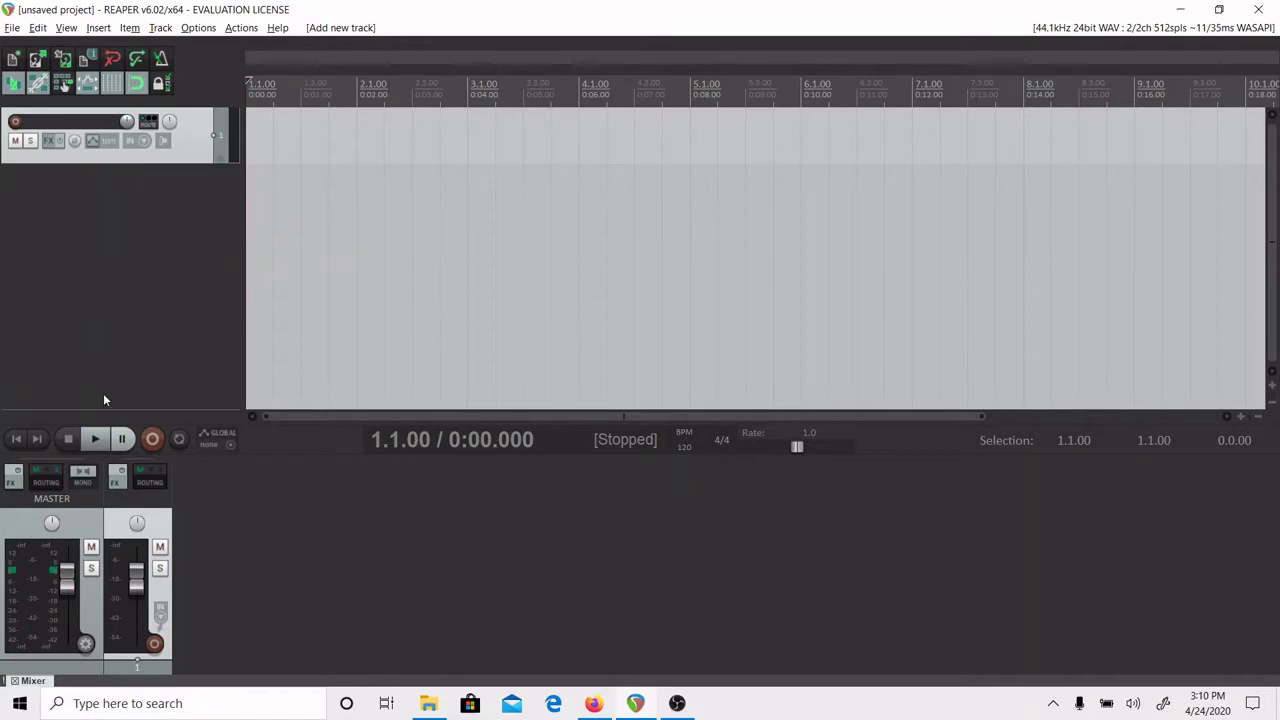
pyautogui.doubleClick(75, 122)
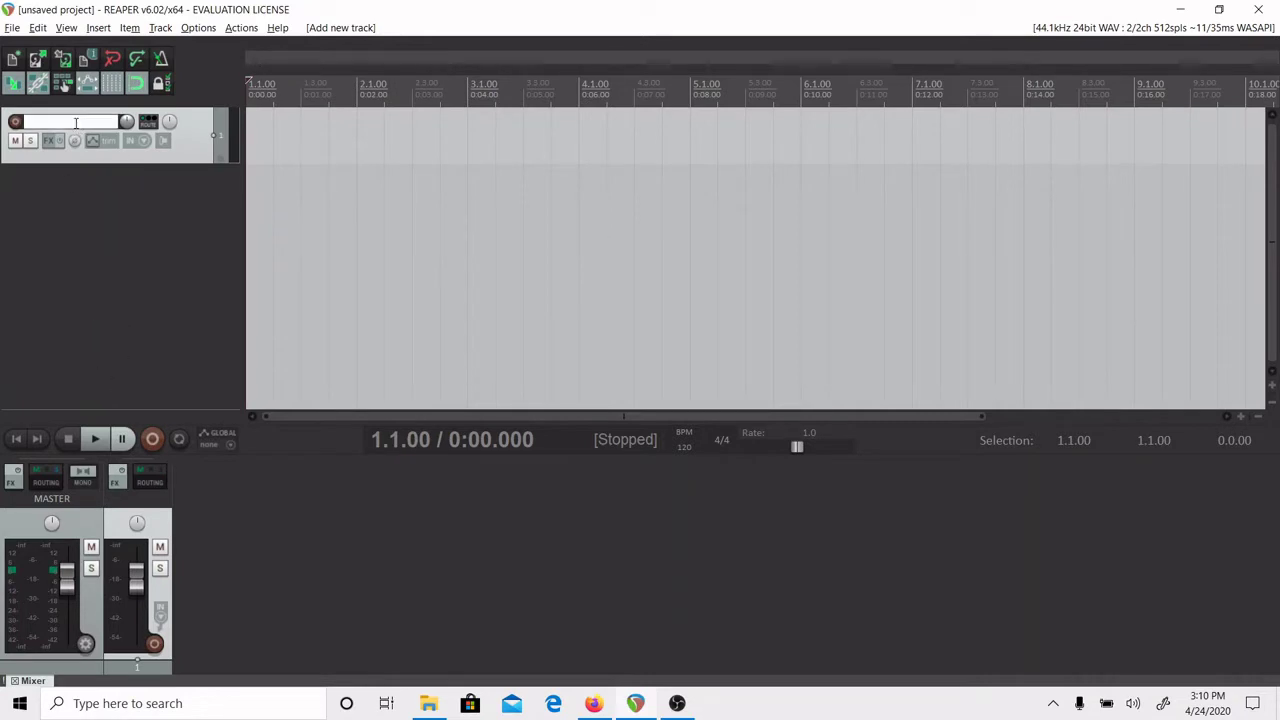
pyautogui.write('track 1')
pyautogui.click(136, 238)
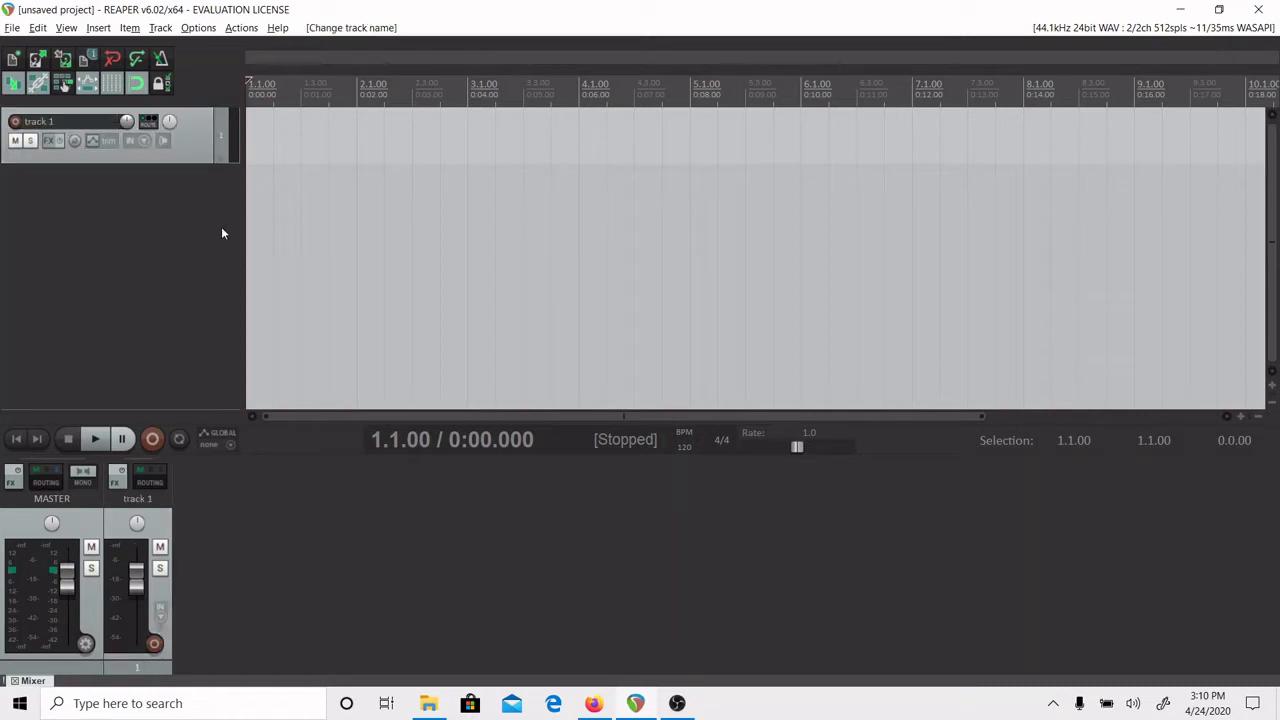
# Step: Search the REAPER Media folder for "skept" and import the audio file "skeptic of mortality cut" onto track 1
pyautogui.click(97, 28)
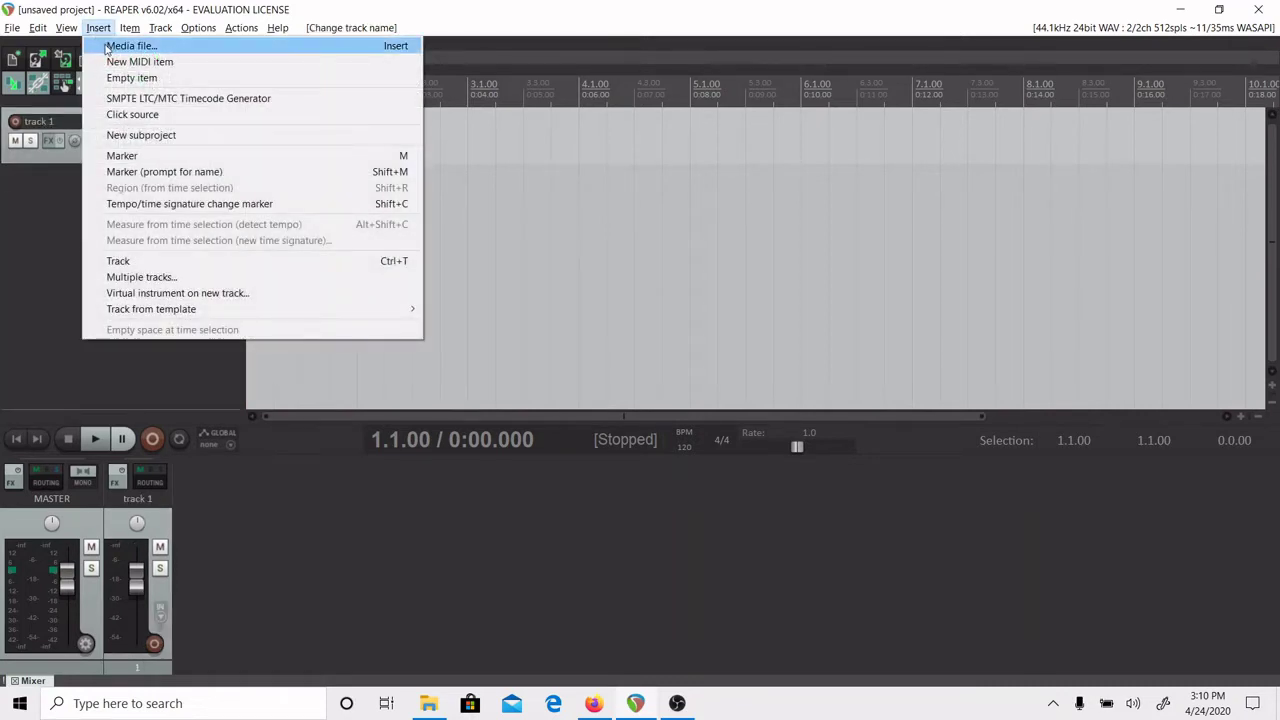
pyautogui.click(108, 47)
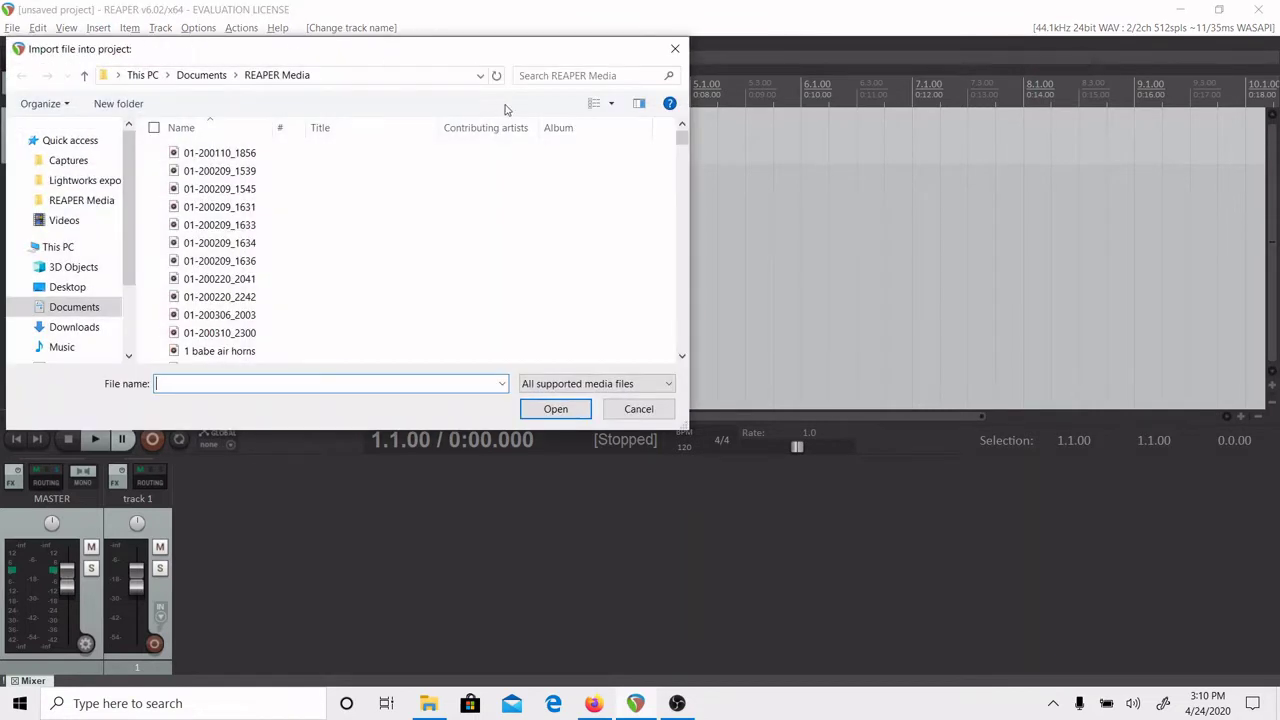
pyautogui.click(581, 73)
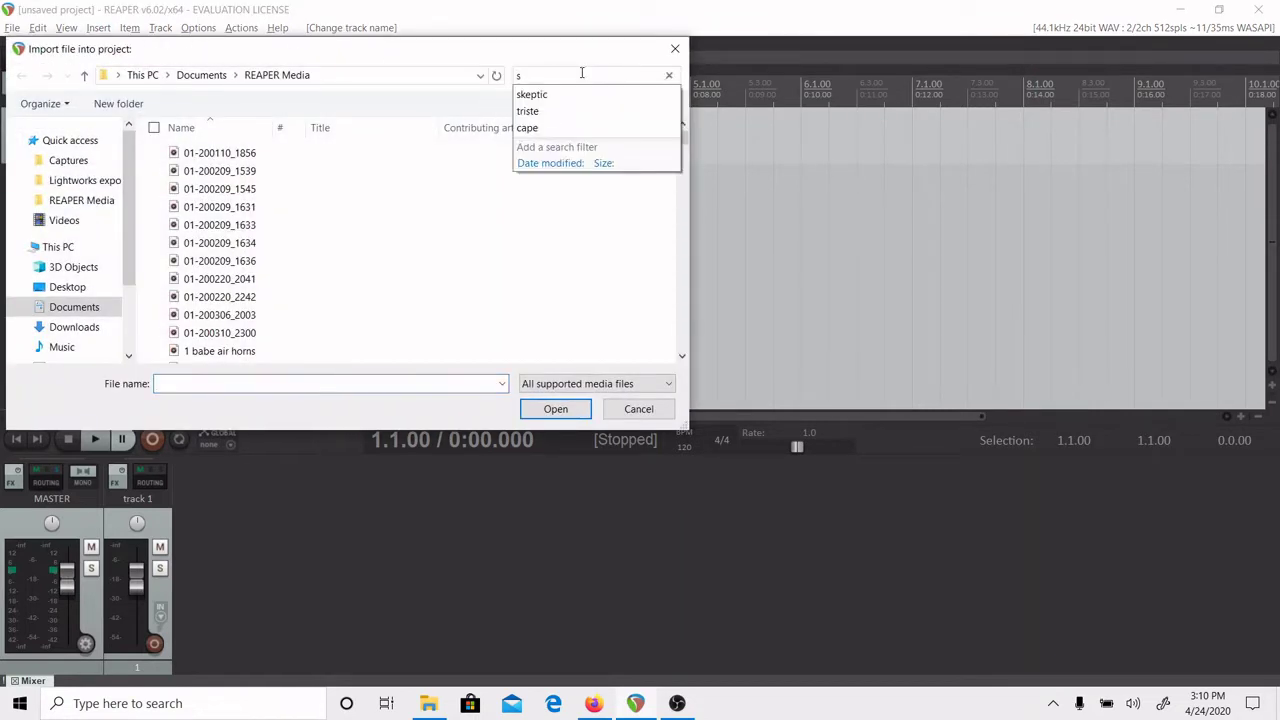
pyautogui.write('skept')
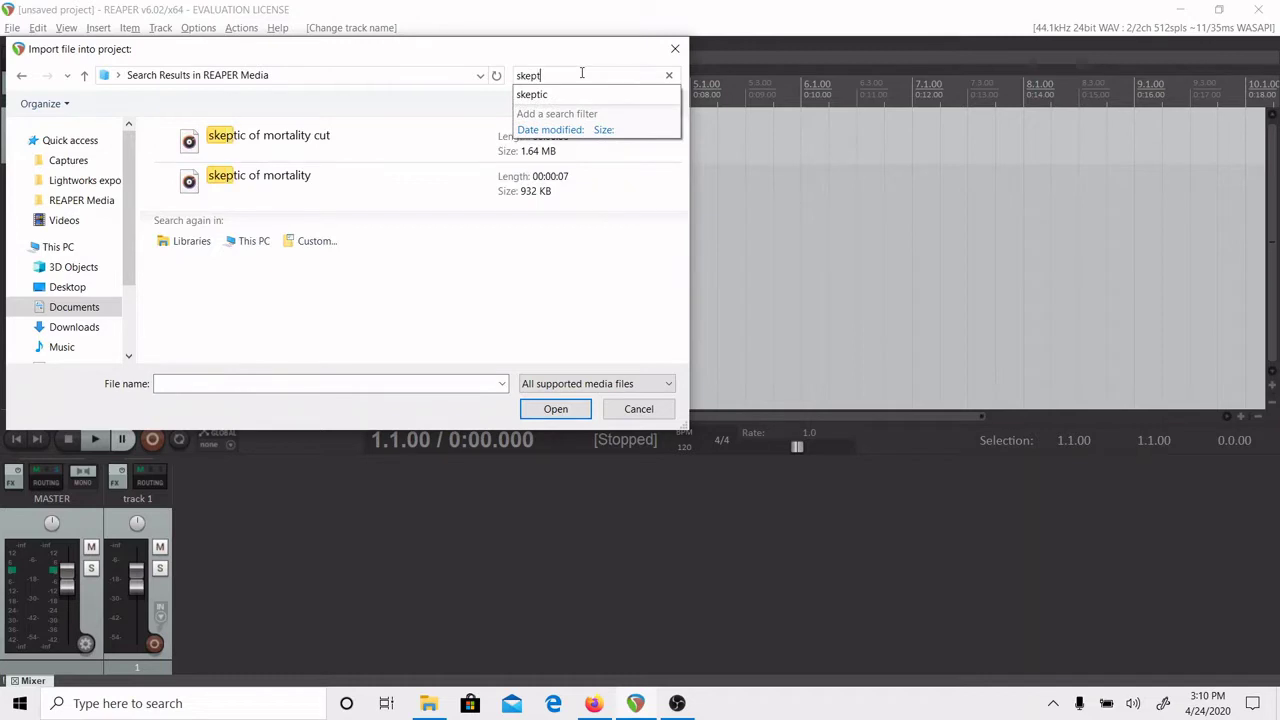
pyautogui.click(350, 137)
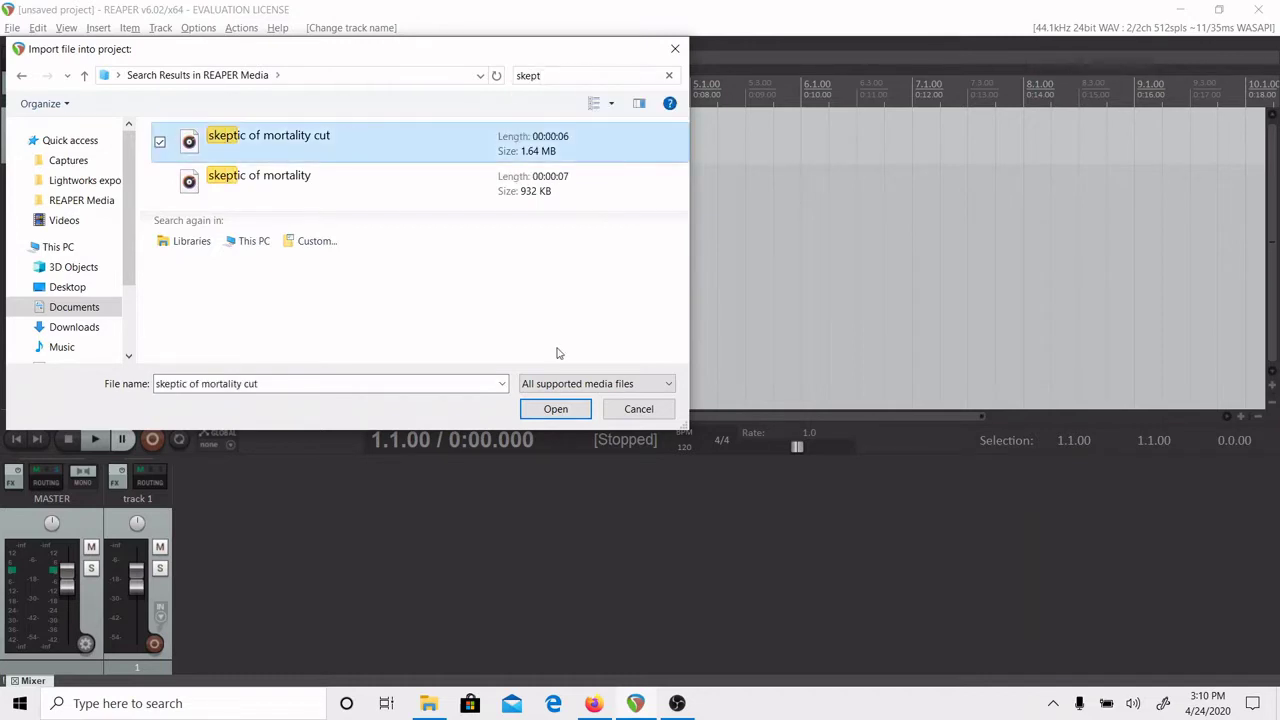
pyautogui.click(556, 410)
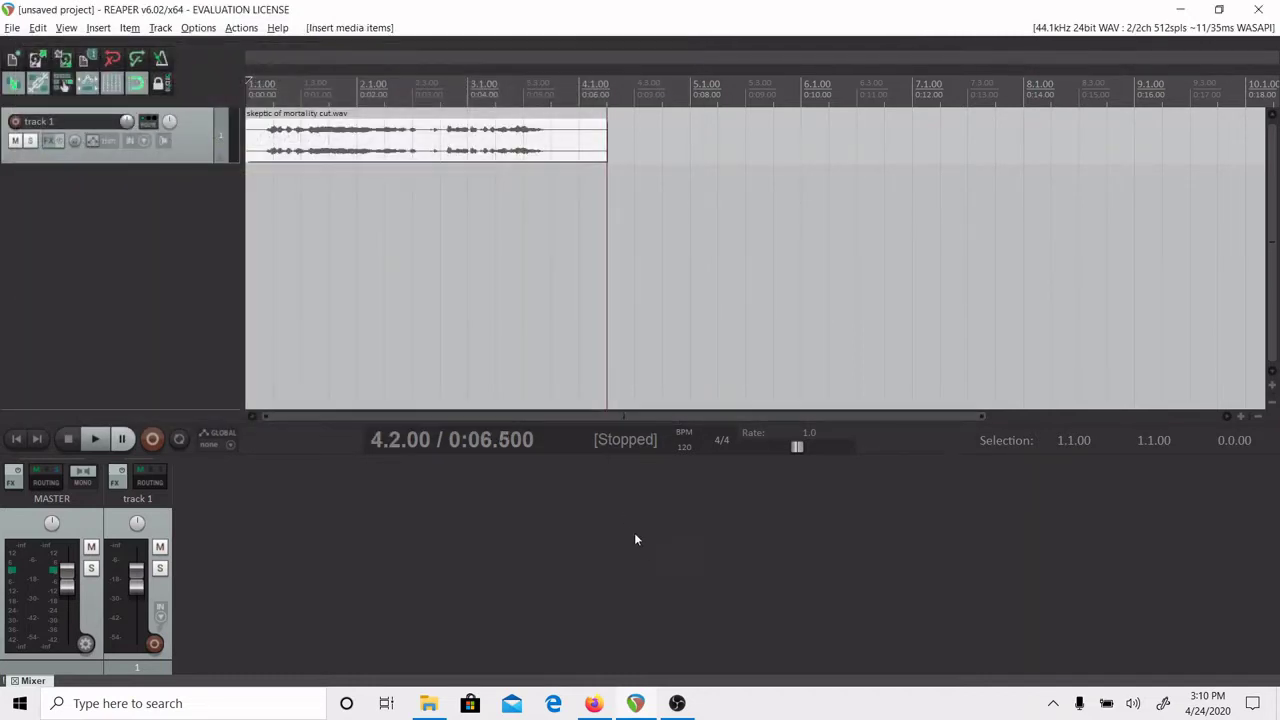
# Step: Return the edit cursor to the project start and play the imported clip through
pyautogui.moveTo(609, 141); pyautogui.dragTo(607, 141)
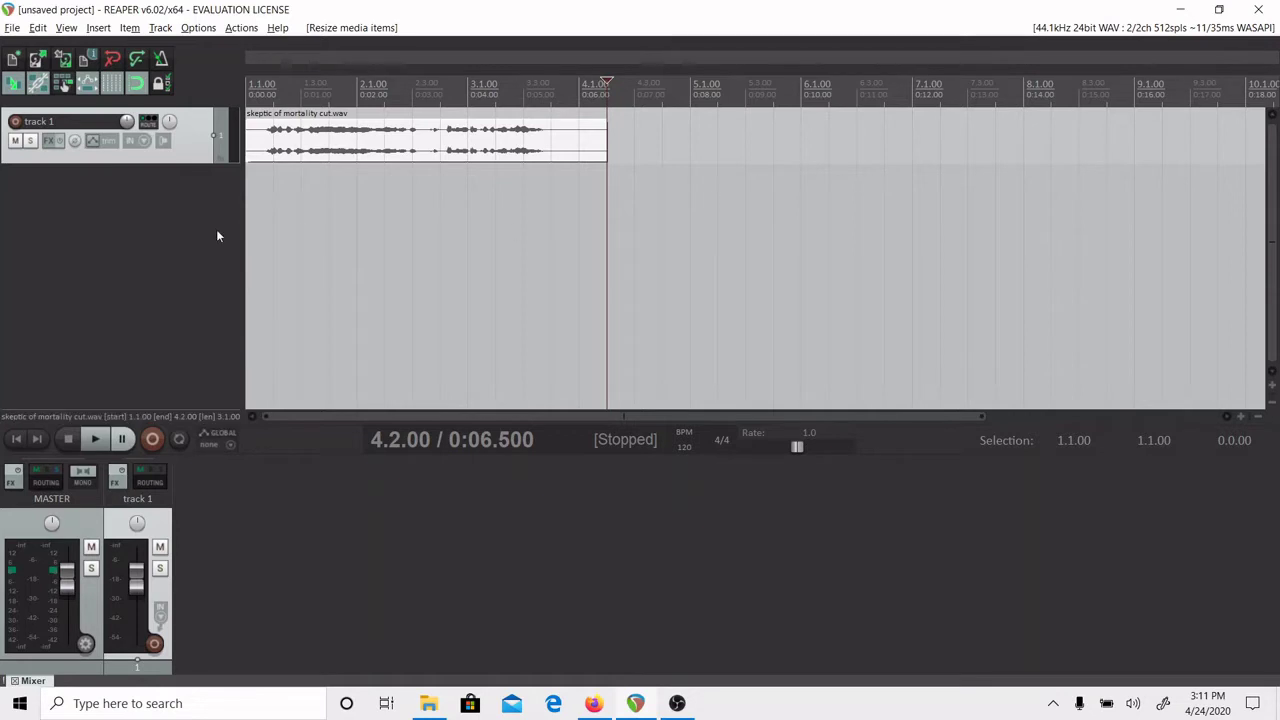
pyautogui.press('Home')
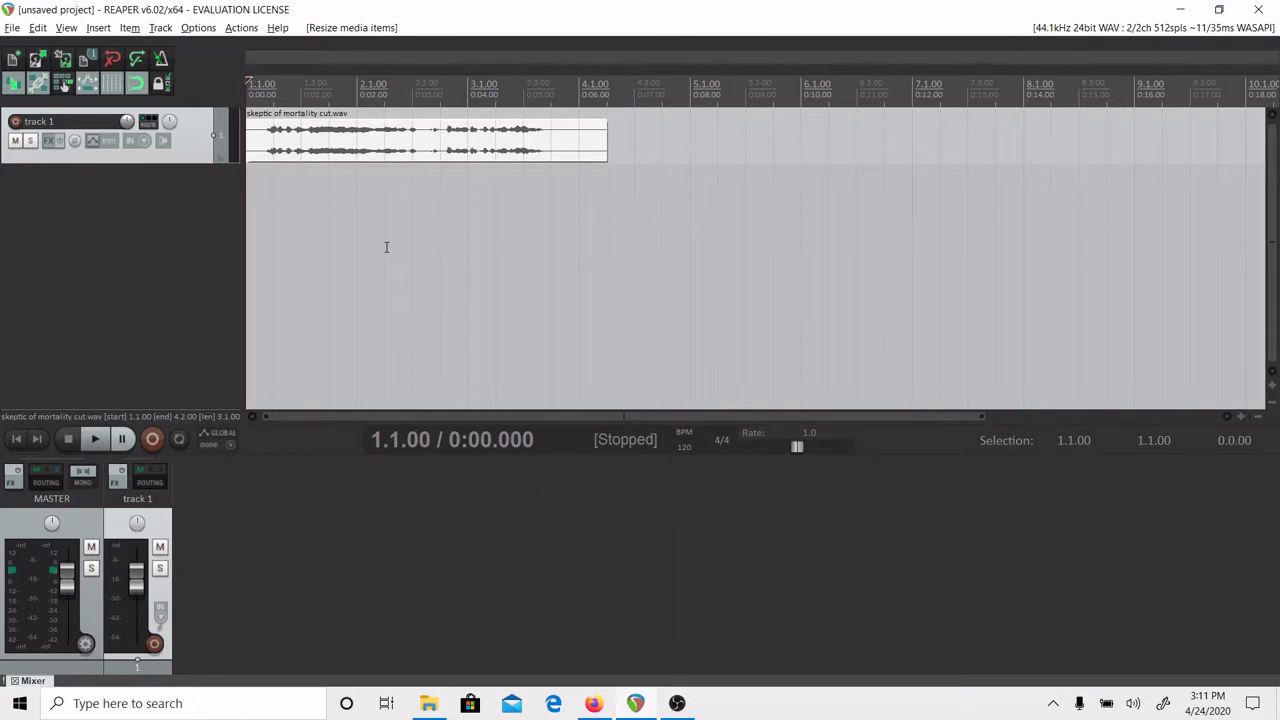
pyautogui.press('space')
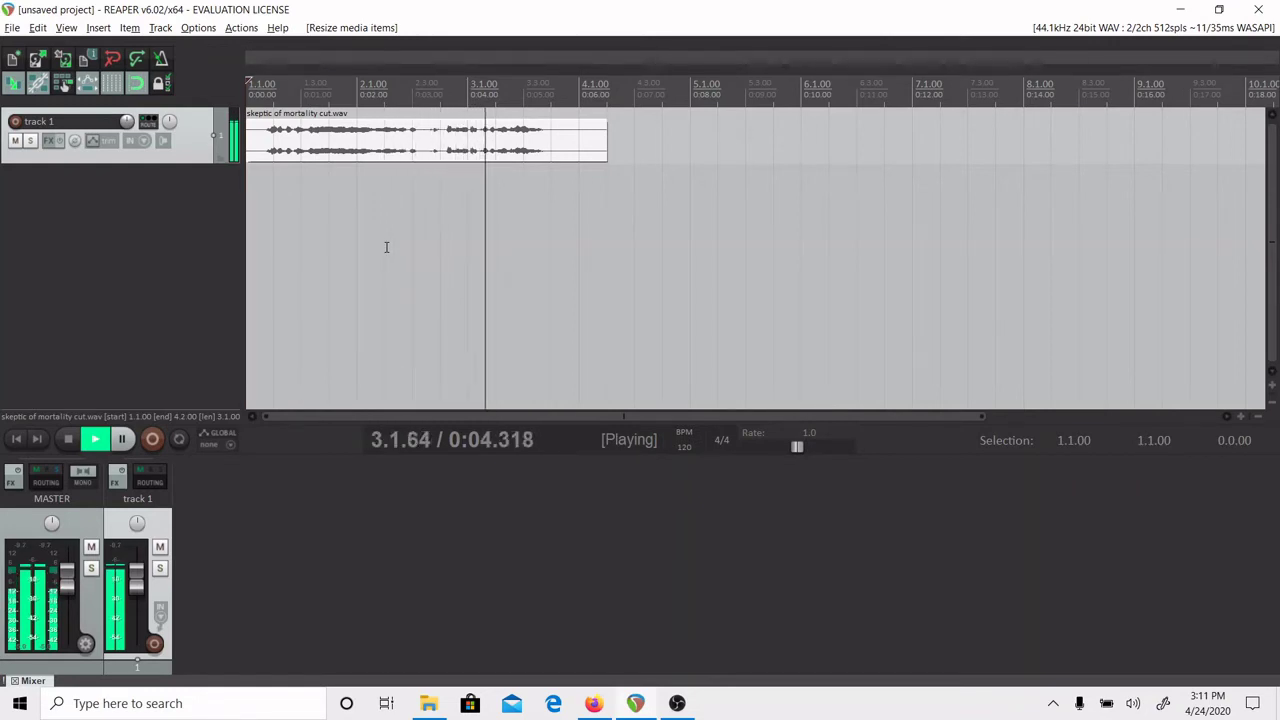
pyautogui.press('space')
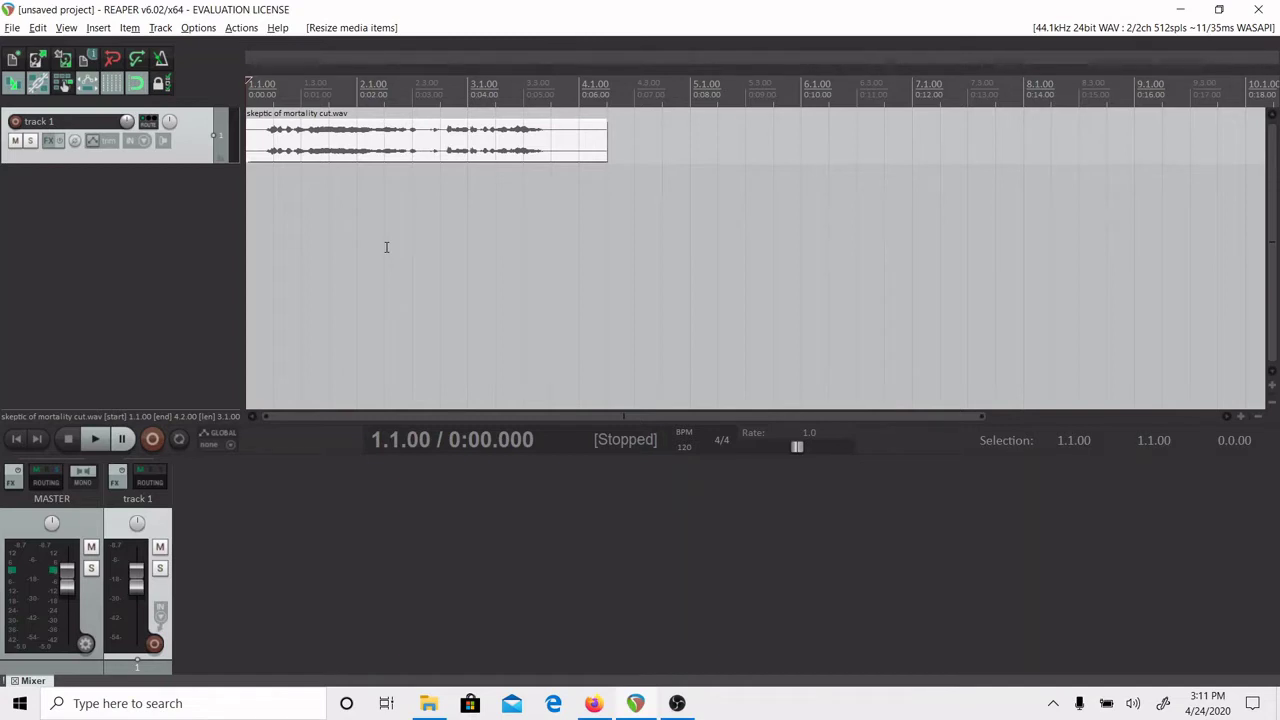
# Step: Open the item properties of the skeptic of mortality cut clip and place the dialog clear of the waveform
pyautogui.rightClick(346, 149)
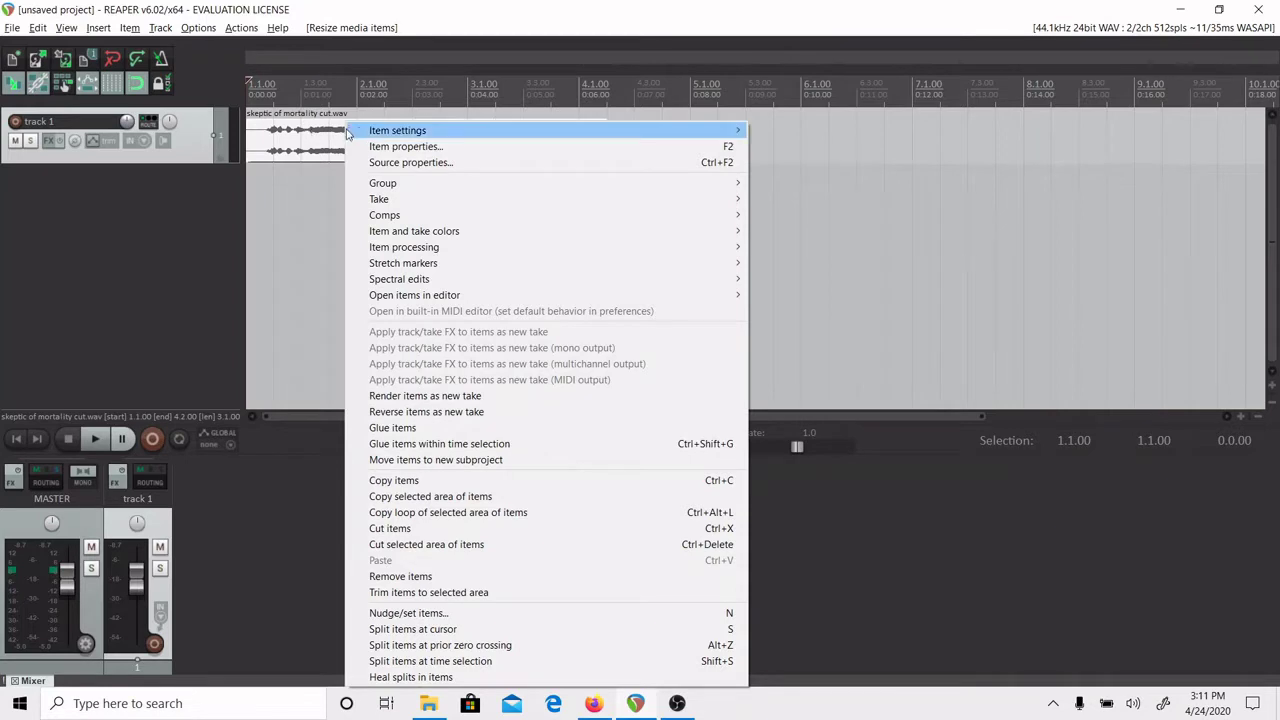
pyautogui.click(405, 148)
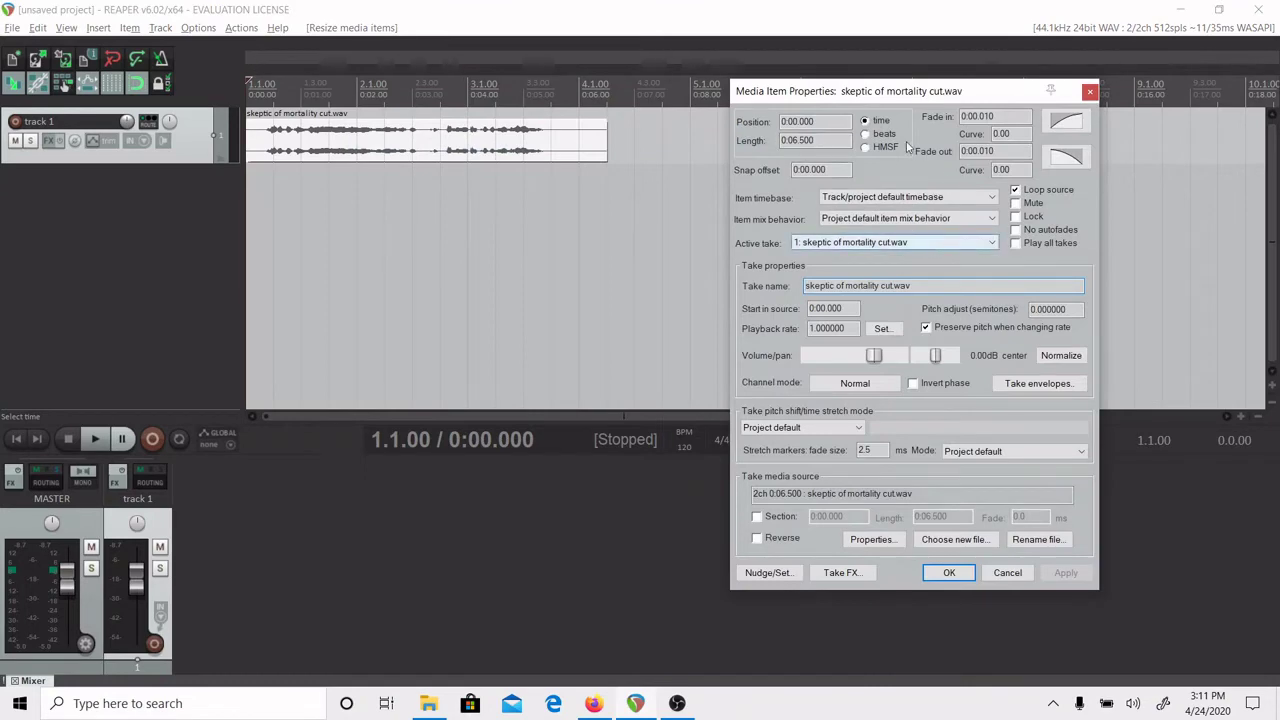
pyautogui.moveTo(896, 92); pyautogui.dragTo(868, 74)
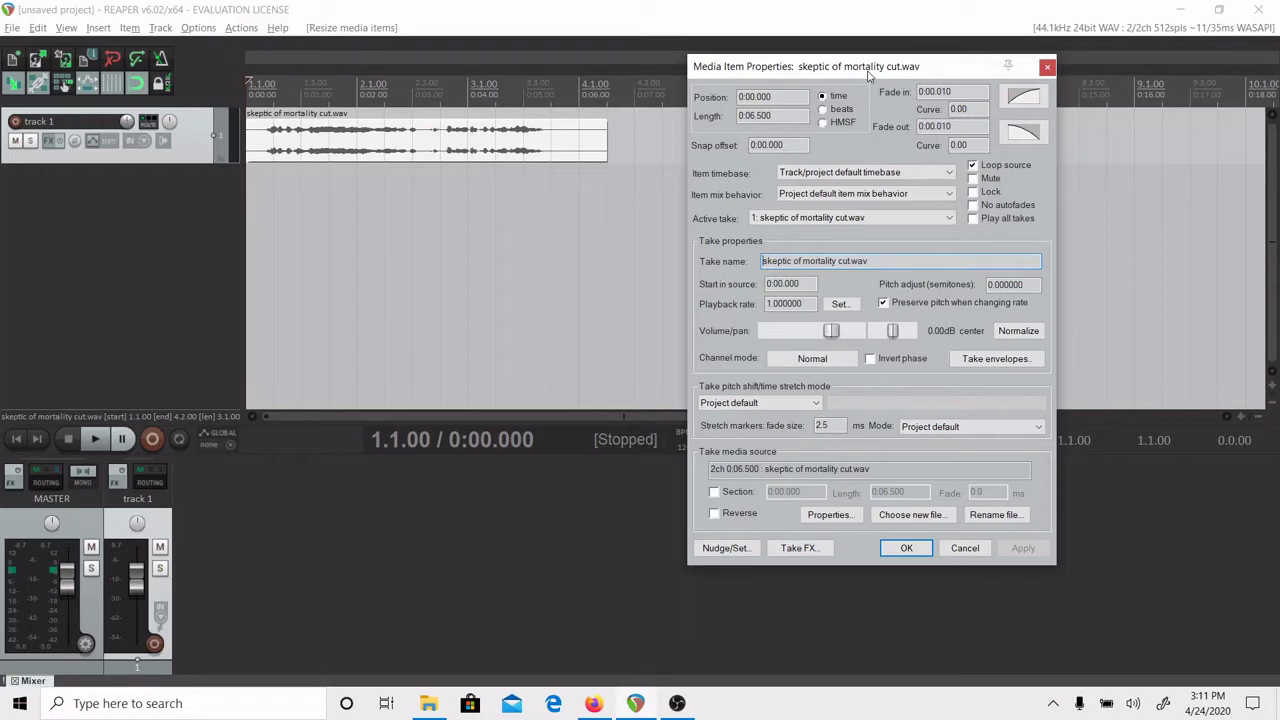
pyautogui.moveTo(772, 74); pyautogui.dragTo(865, 157)
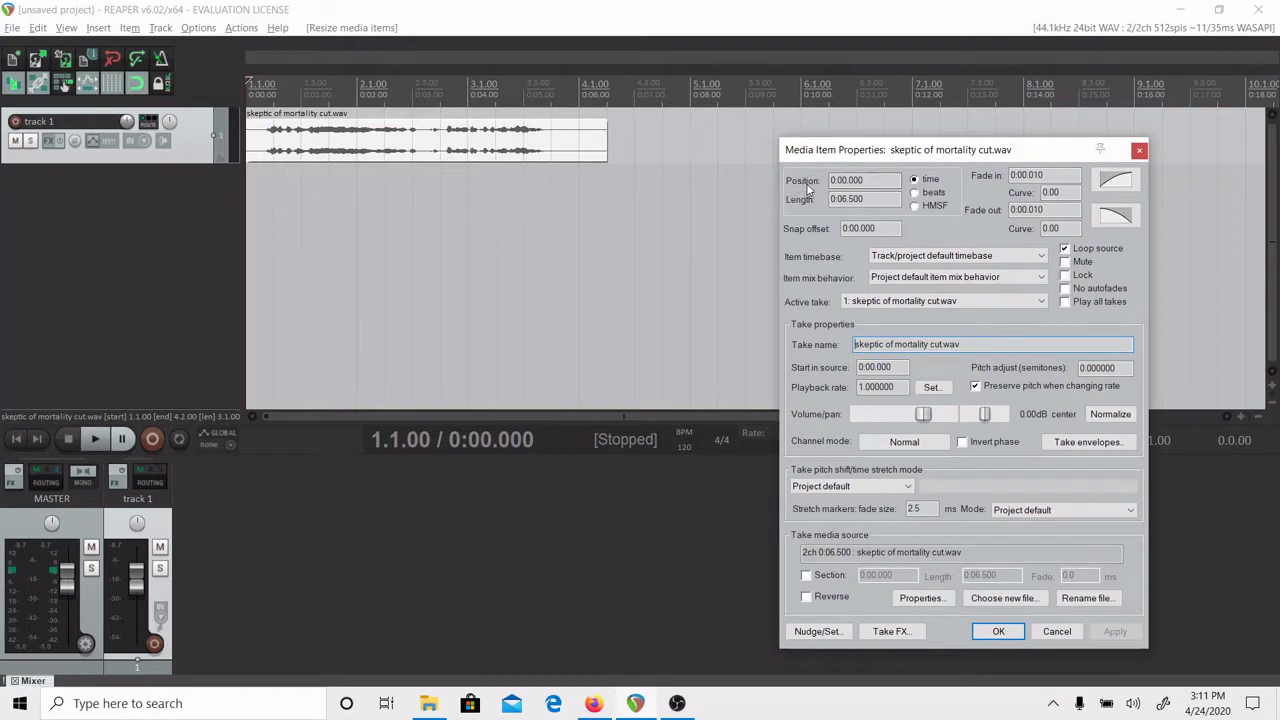
# Step: Set the clip's position to 0:10.000 in its item properties and apply the change
pyautogui.click(830, 181)
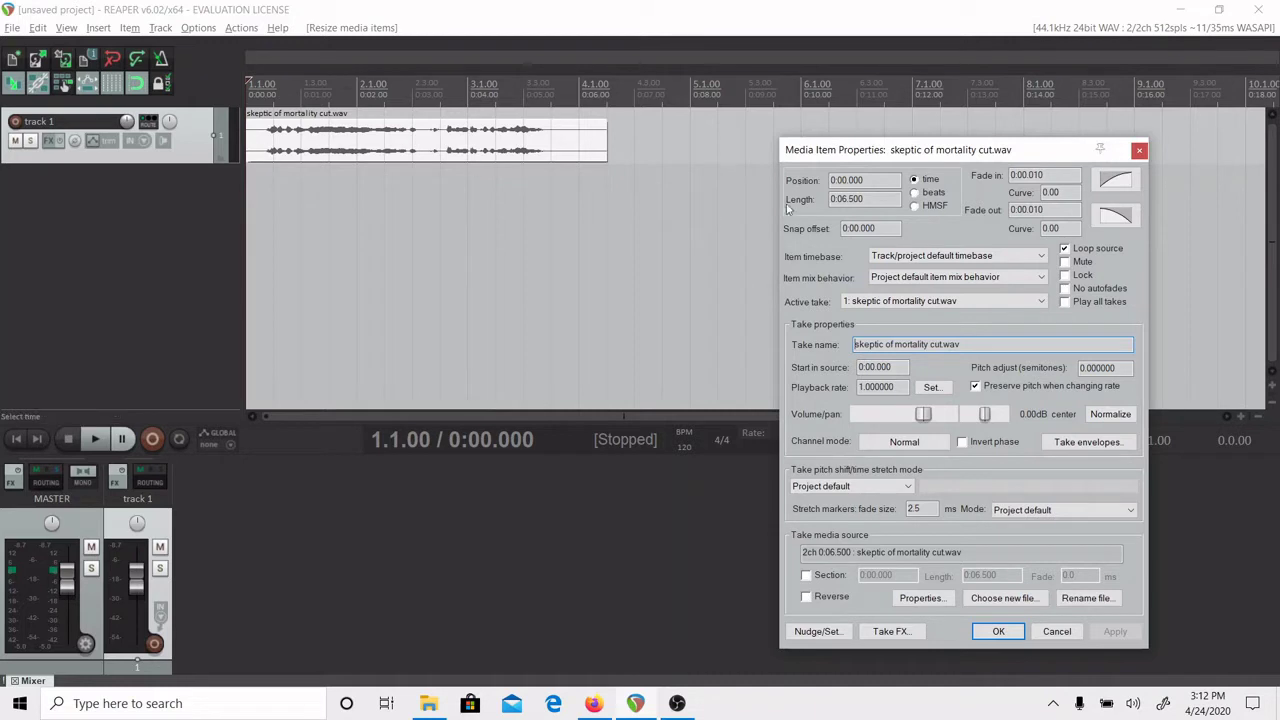
pyautogui.click(838, 180)
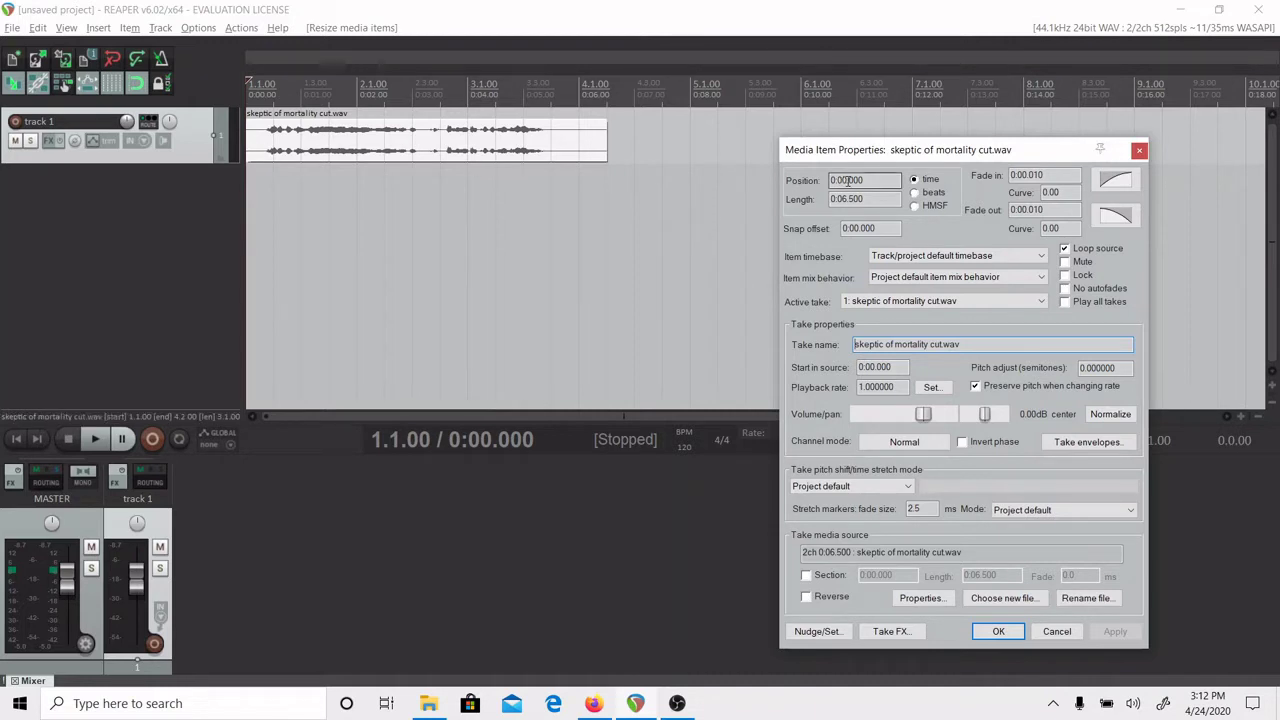
pyautogui.press('BackSpace')
pyautogui.press('BackSpace')
pyautogui.press('BackSpace')
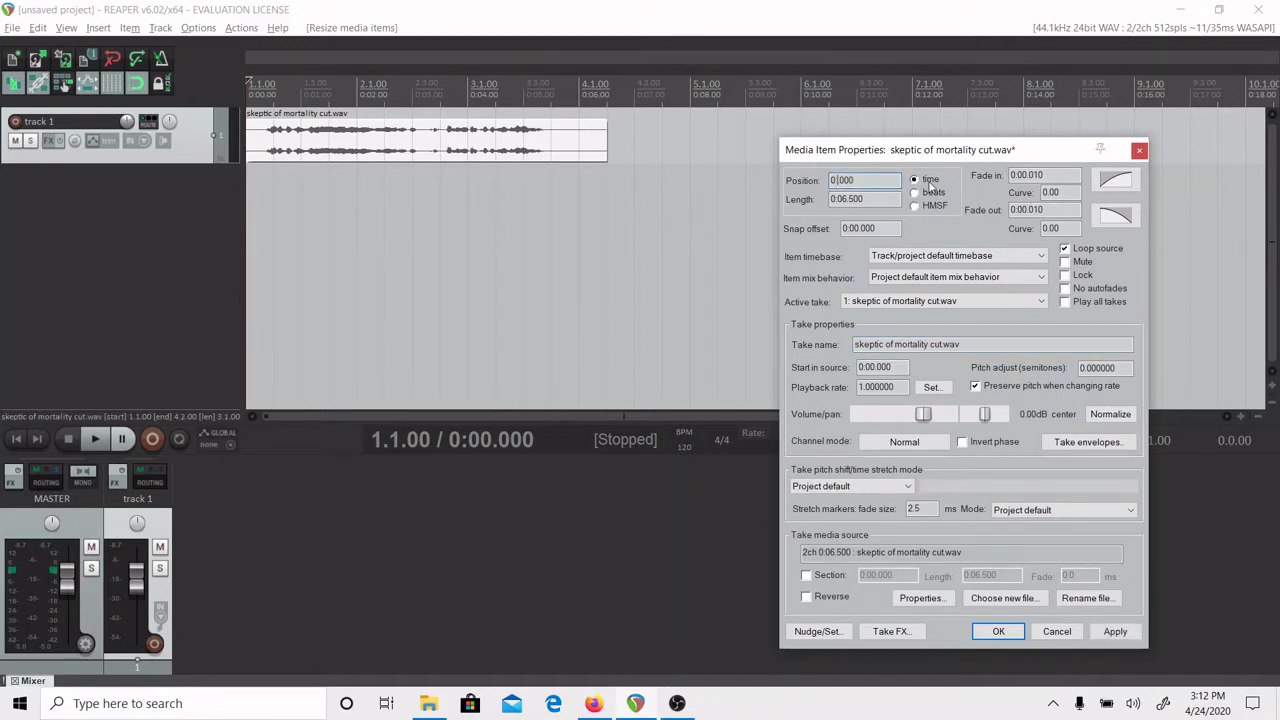
pyautogui.write(':10.')
pyautogui.click(1115, 631)
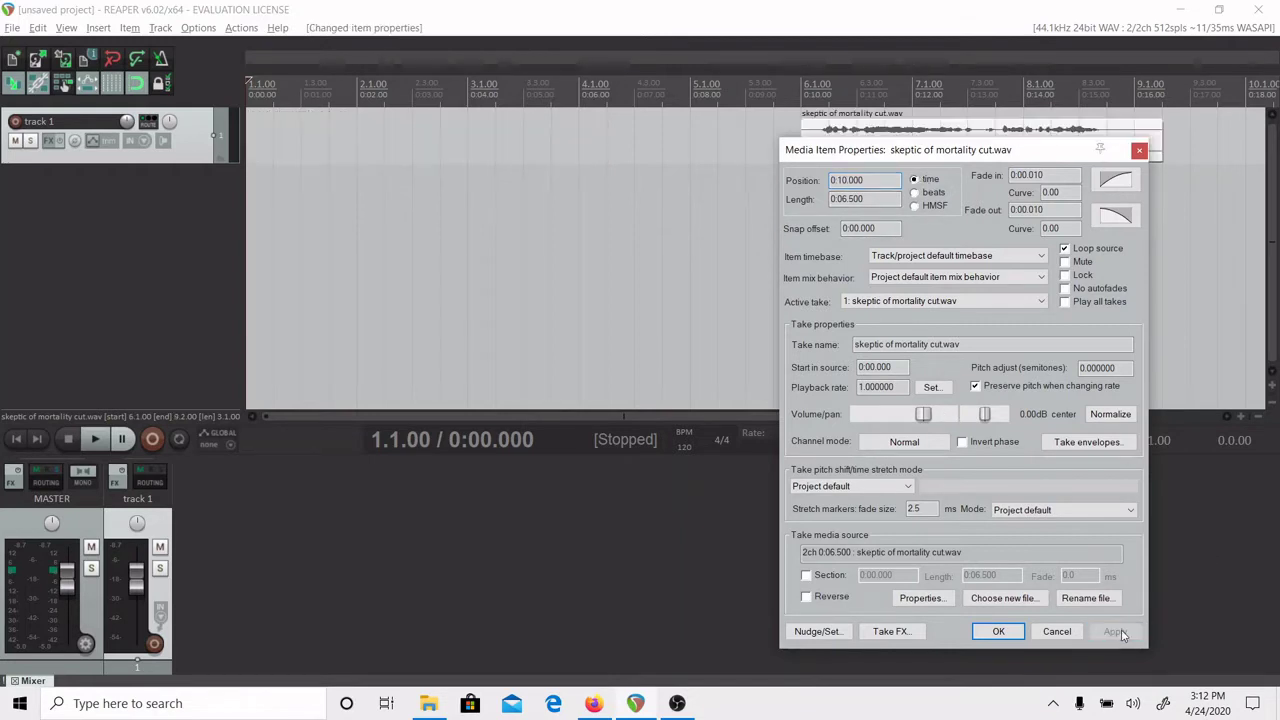
# Step: Move the clip on the timeline back to position 0:00.000 at the project start
pyautogui.moveTo(857, 150); pyautogui.dragTo(501, 179)
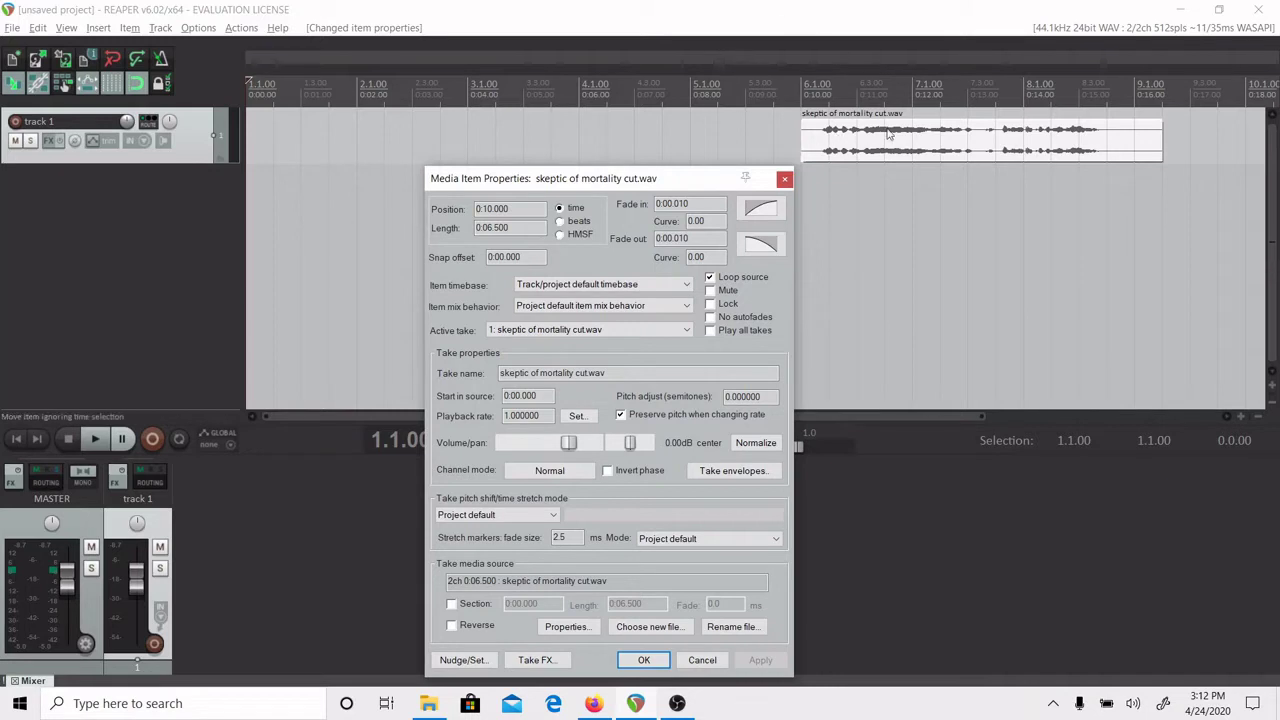
pyautogui.moveTo(908, 138)
pyautogui.mouseDown()
pyautogui.moveTo(738, 137)
pyautogui.moveTo(896, 138)
pyautogui.mouseUp()
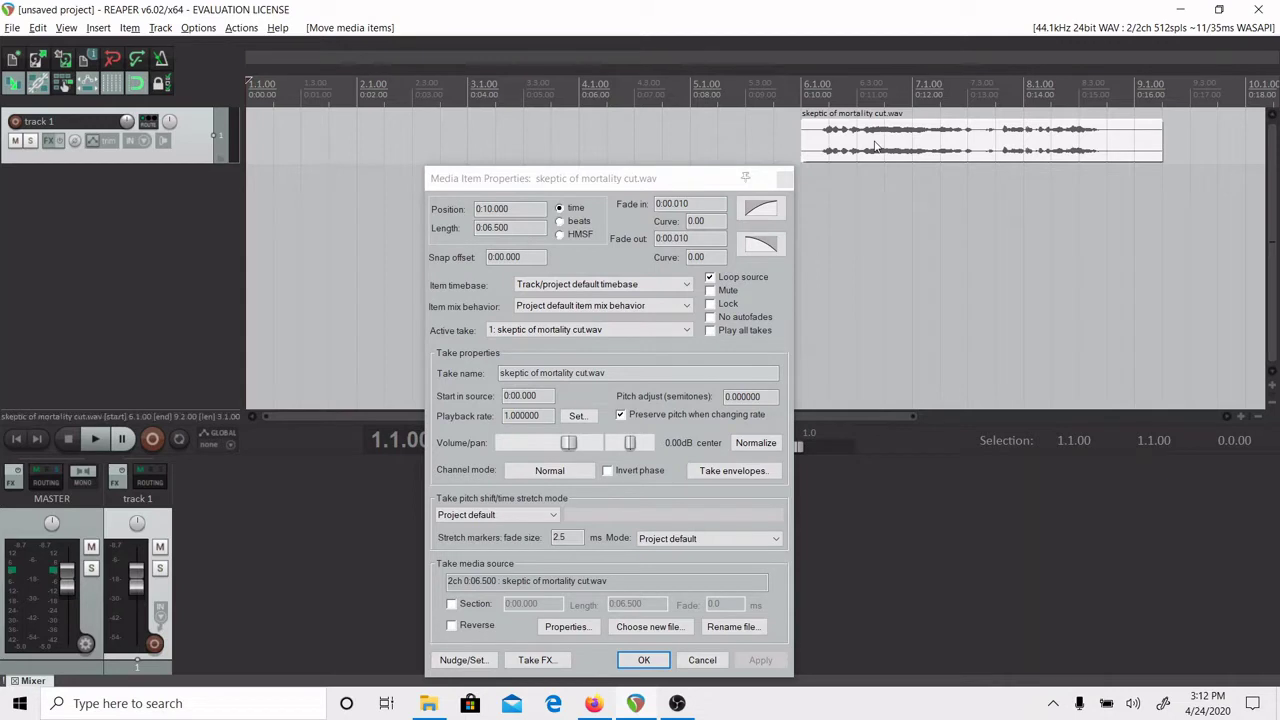
pyautogui.moveTo(876, 147); pyautogui.dragTo(310, 147)
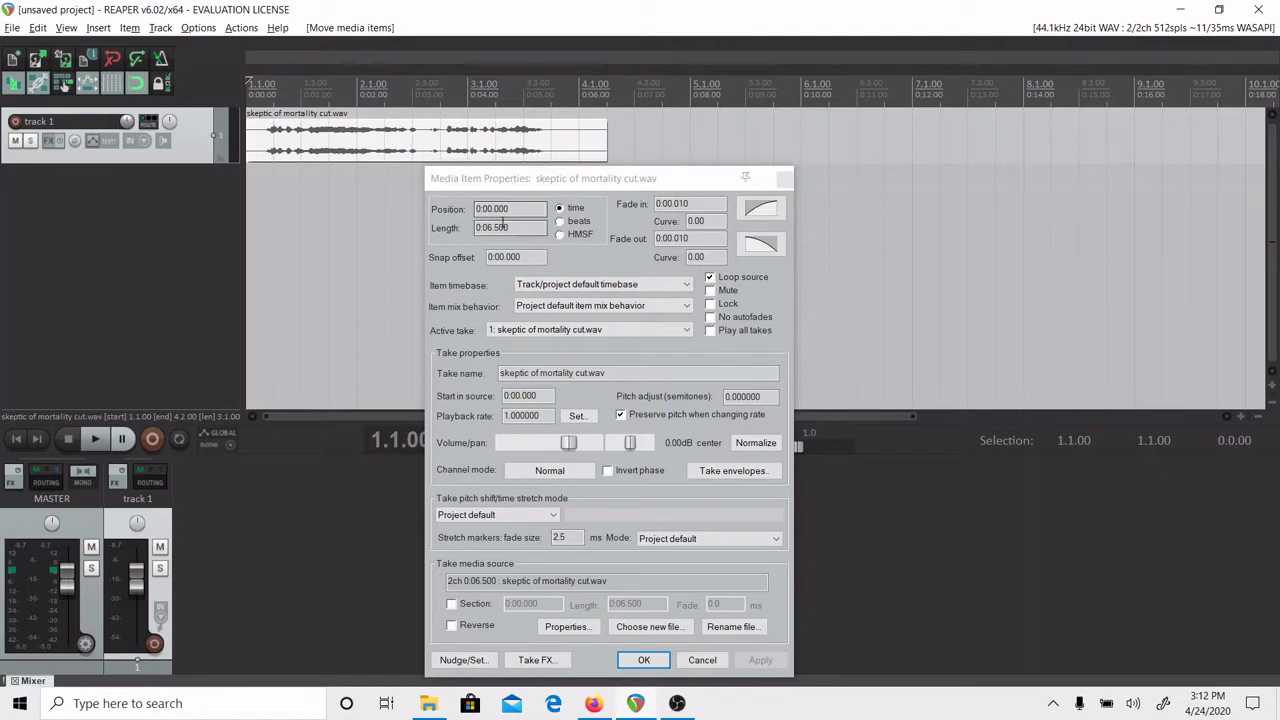
# Step: Reduce the clip's fade-in and fade-out to 0:00.000 using the fade edges on the waveform
pyautogui.moveTo(634, 177); pyautogui.dragTo(916, 118)
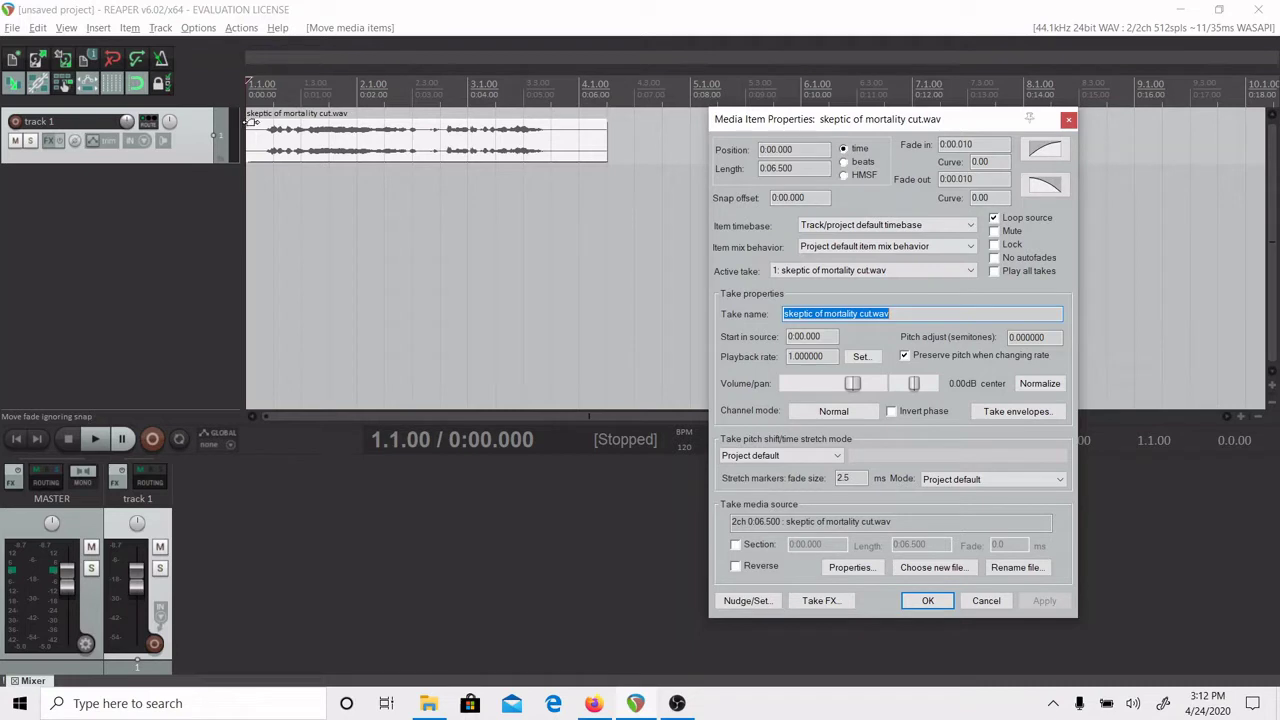
pyautogui.moveTo(250, 121)
pyautogui.mouseDown()
pyautogui.moveTo(369, 140)
pyautogui.moveTo(248, 138)
pyautogui.mouseUp()
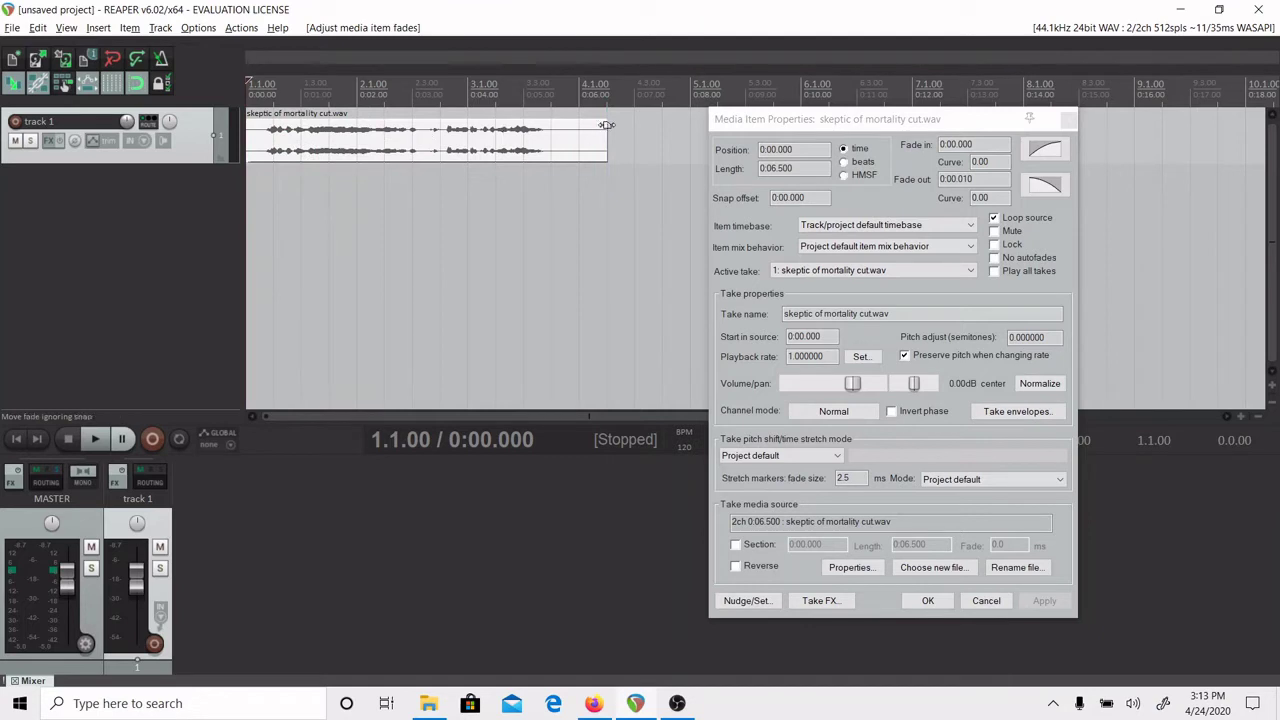
pyautogui.moveTo(604, 123); pyautogui.dragTo(443, 128)
pyautogui.moveTo(533, 126); pyautogui.dragTo(639, 128)
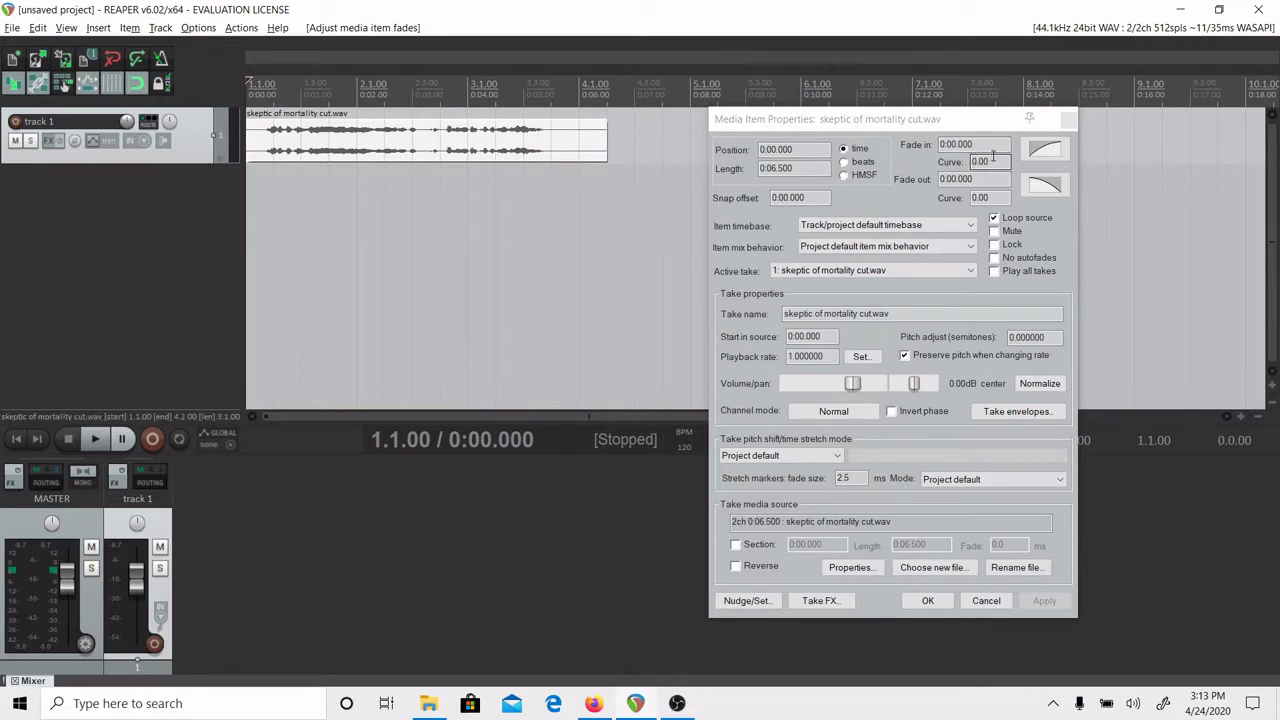
# Step: Give the clip a 3-second fade-in with the slow-start shape of curve 1.00 and apply it
pyautogui.click(1046, 152)
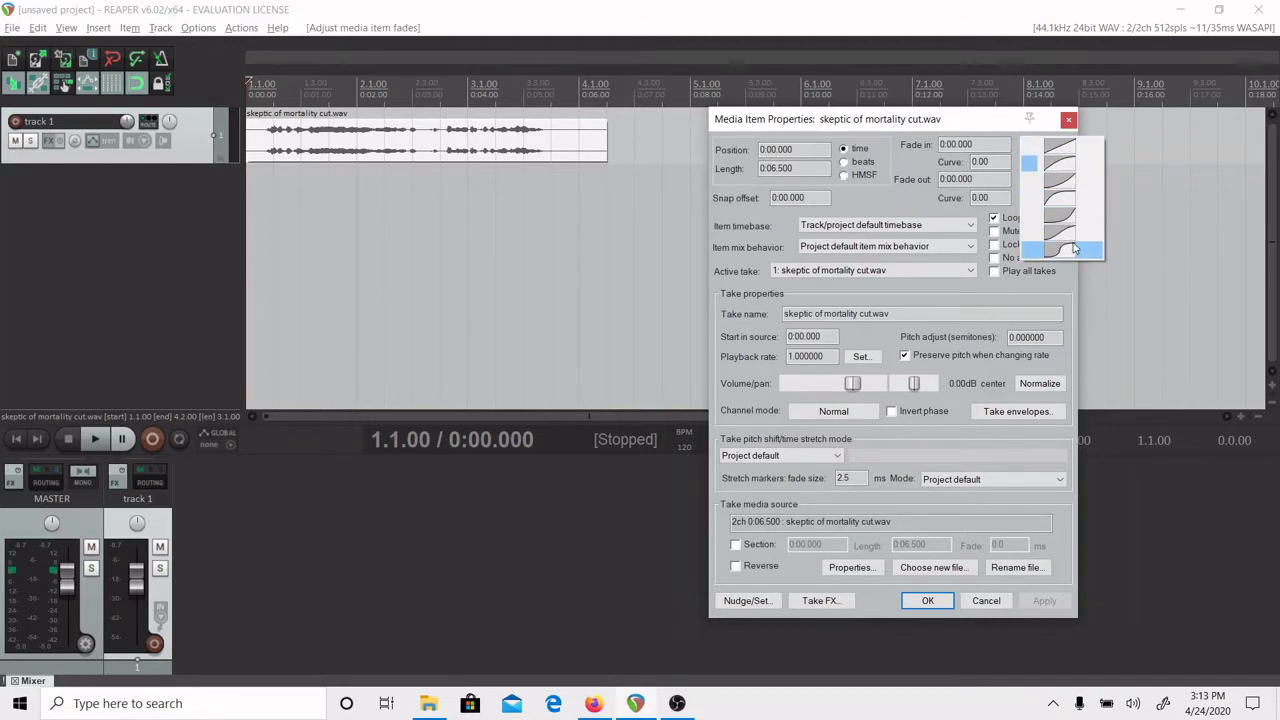
pyautogui.click(1068, 182)
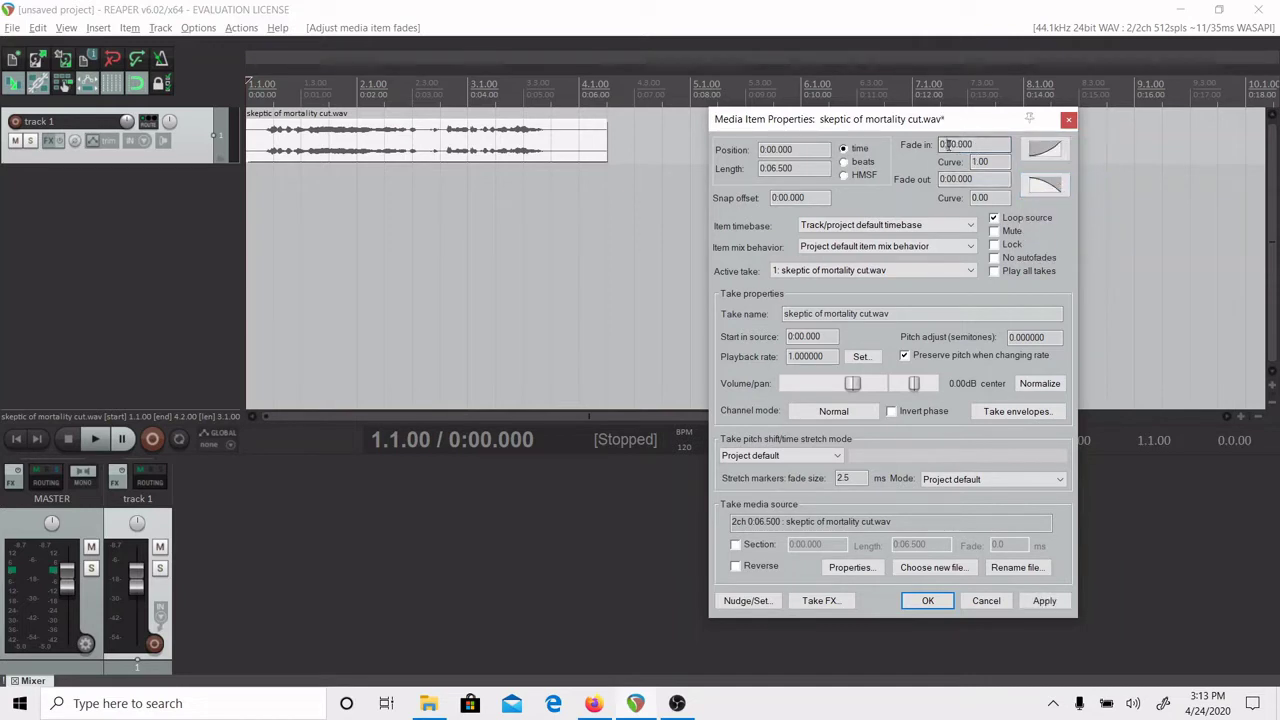
pyautogui.moveTo(948, 145); pyautogui.dragTo(951, 145)
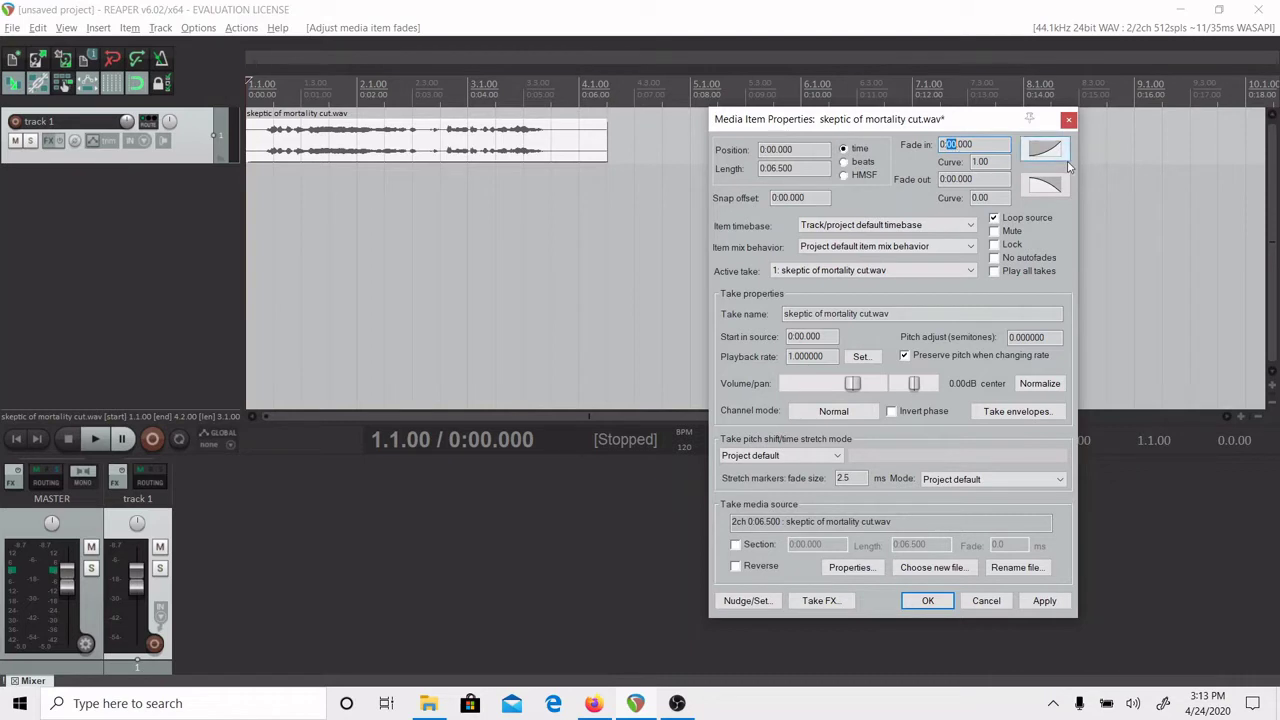
pyautogui.write('3')
pyautogui.click(1040, 602)
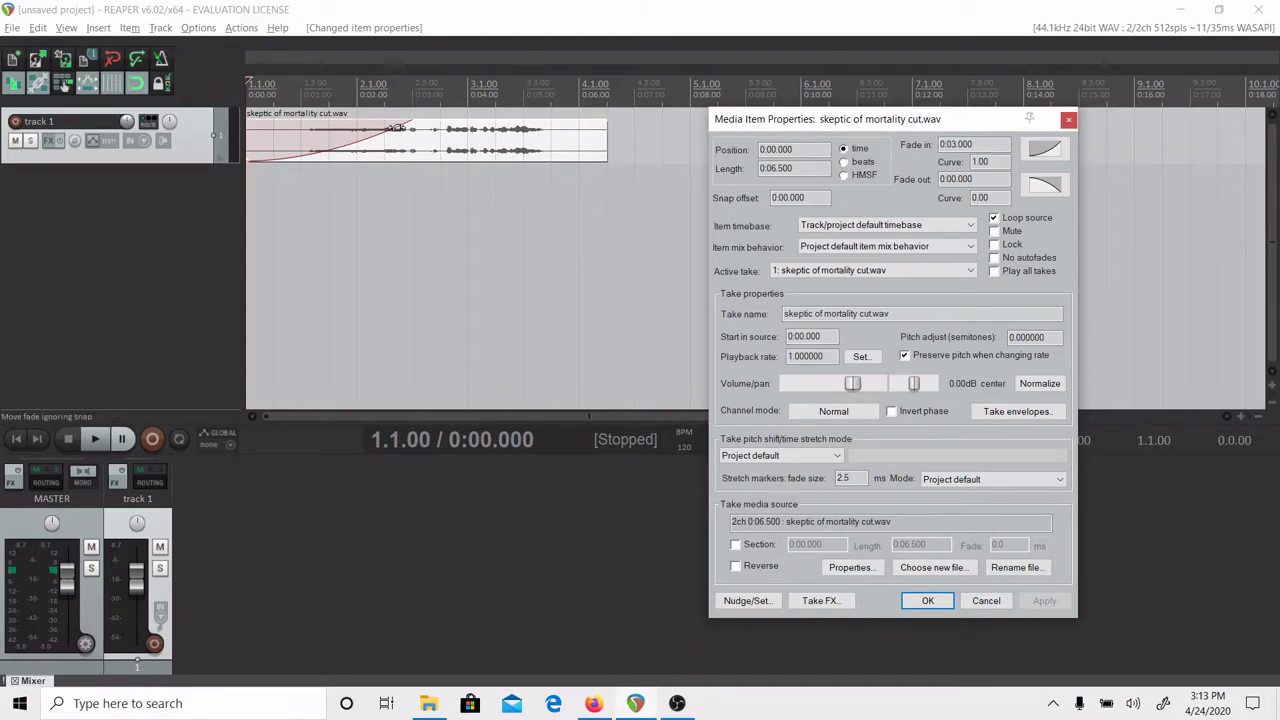
# Step: Shorten the fade-in to 0:02.988 on the waveform, then set its curve to 0.50 and apply the change
pyautogui.moveTo(398, 128)
pyautogui.mouseDown()
pyautogui.moveTo(232, 130)
pyautogui.moveTo(422, 131)
pyautogui.moveTo(344, 131)
pyautogui.moveTo(398, 137)
pyautogui.mouseUp()
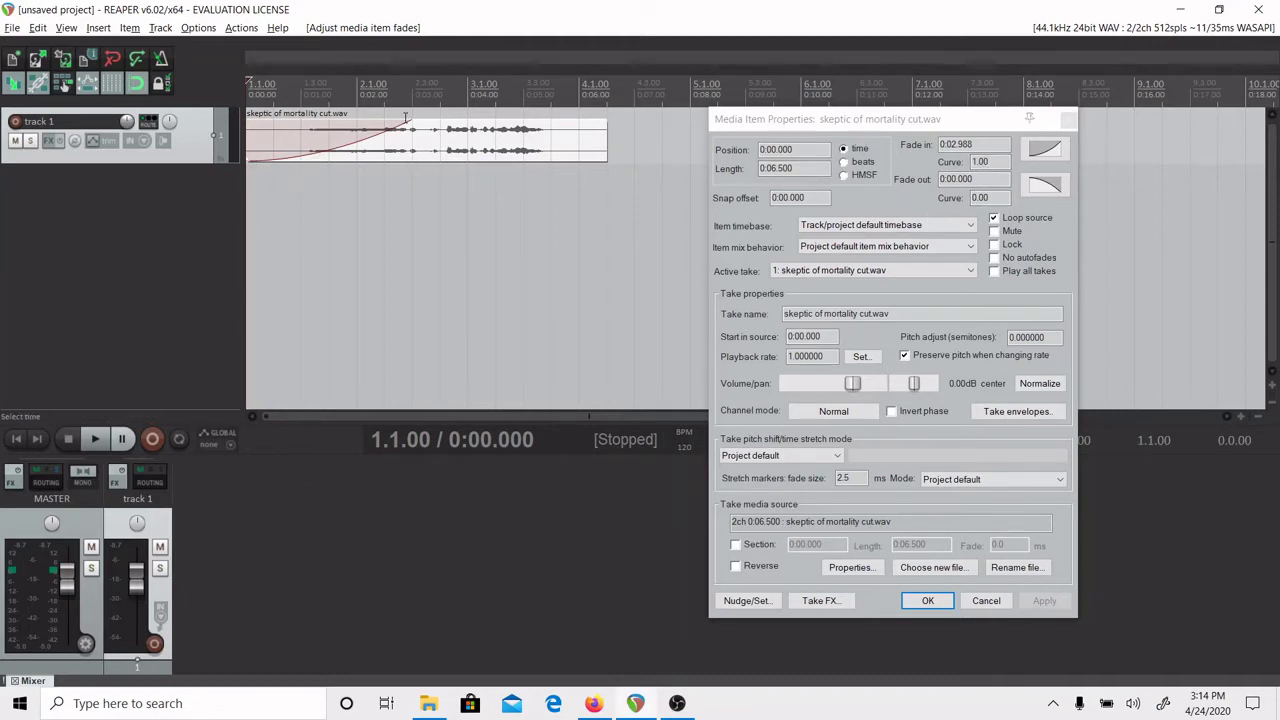
pyautogui.click(978, 162)
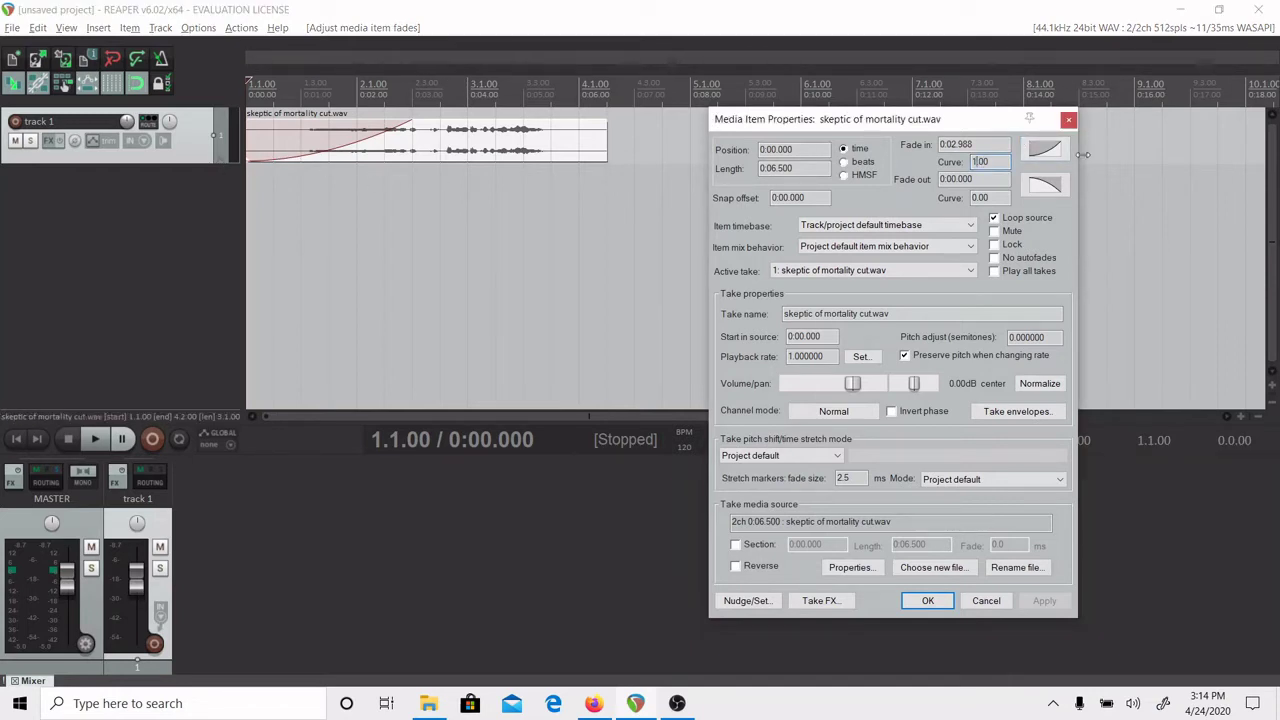
pyautogui.press('BackSpace')
pyautogui.press('Delete')
pyautogui.press('Delete')
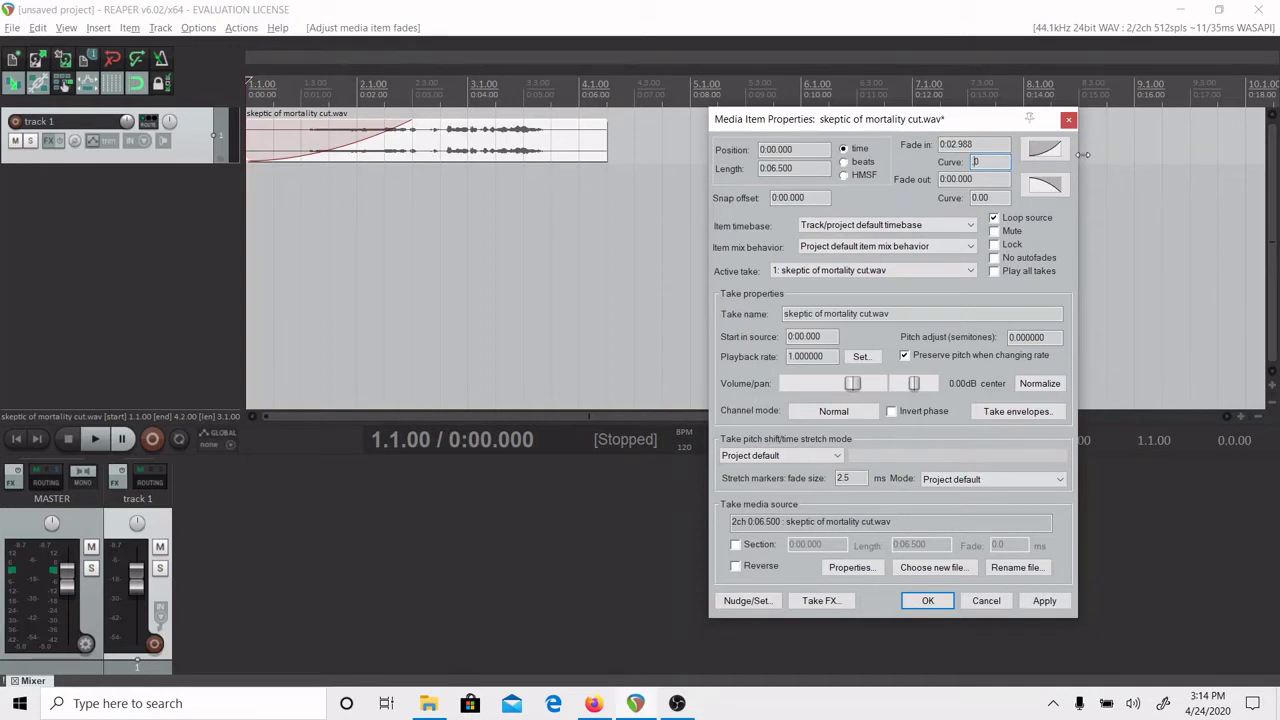
pyautogui.write('5')
pyautogui.click(1040, 603)
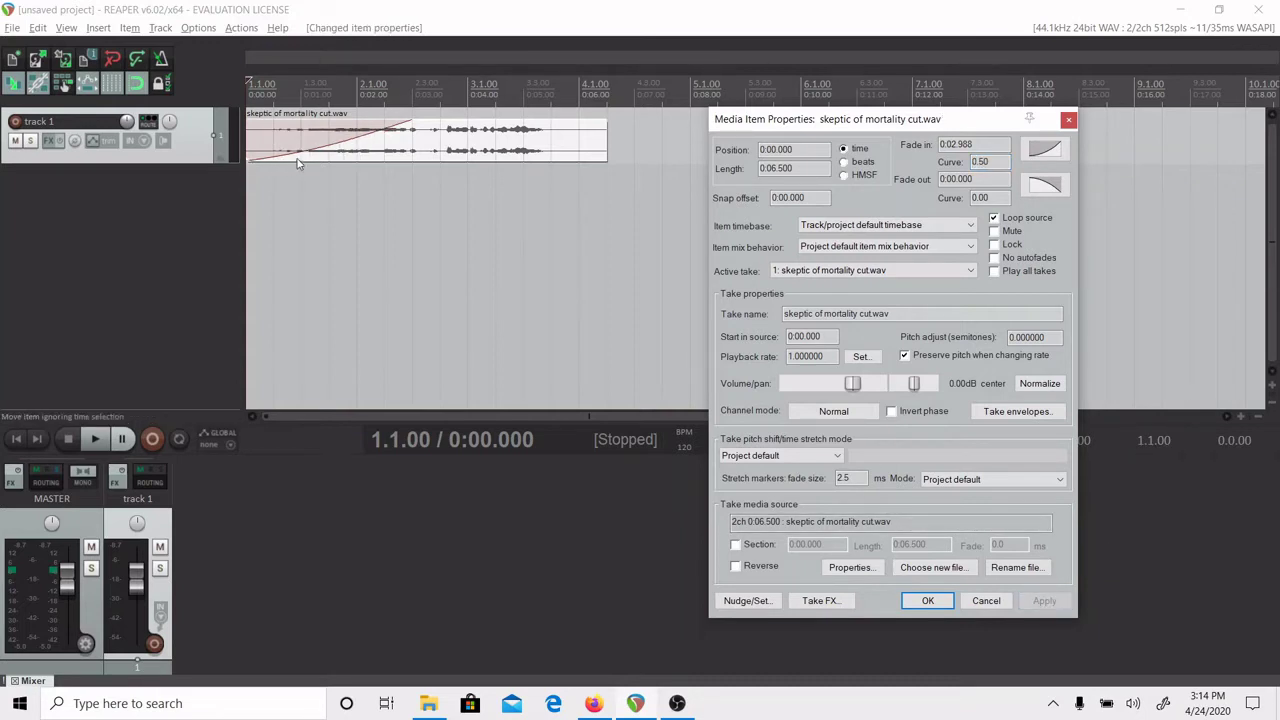
# Step: Look through the fade-in shape choices, then reduce the clip's fade-in to 0:00.000 using the fade edge on the waveform
pyautogui.click(1045, 148)
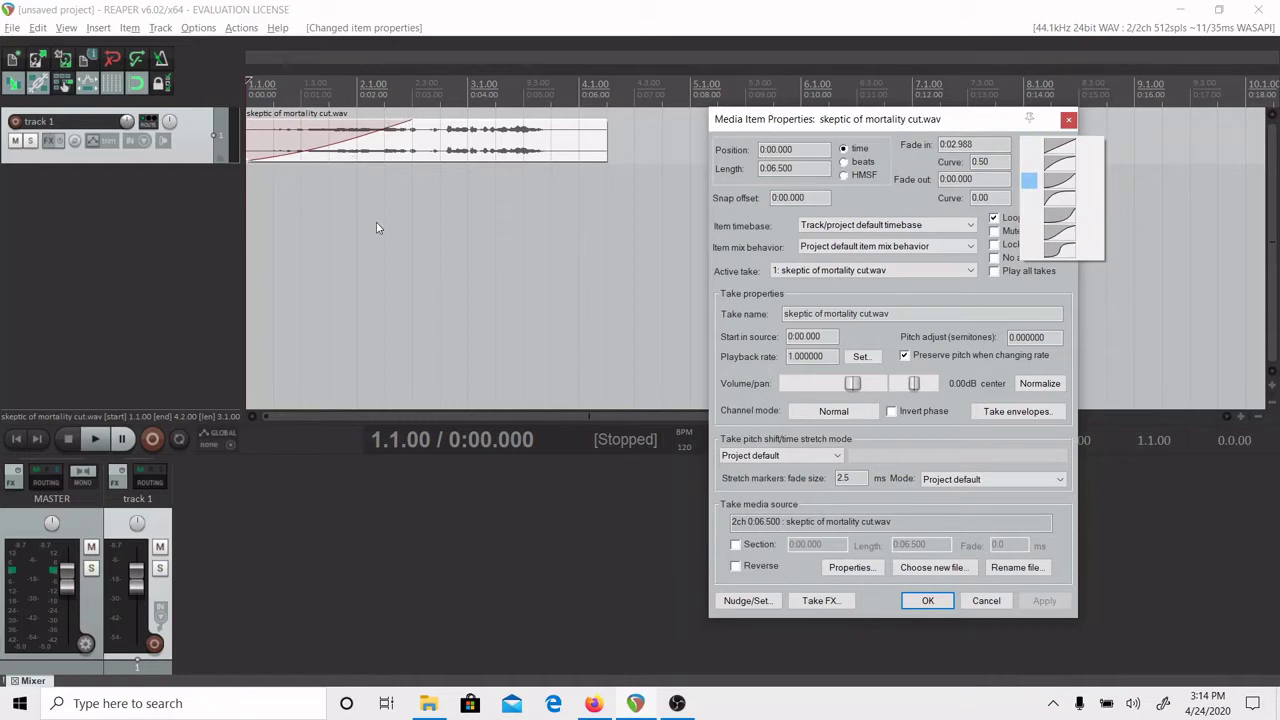
pyautogui.click(997, 162)
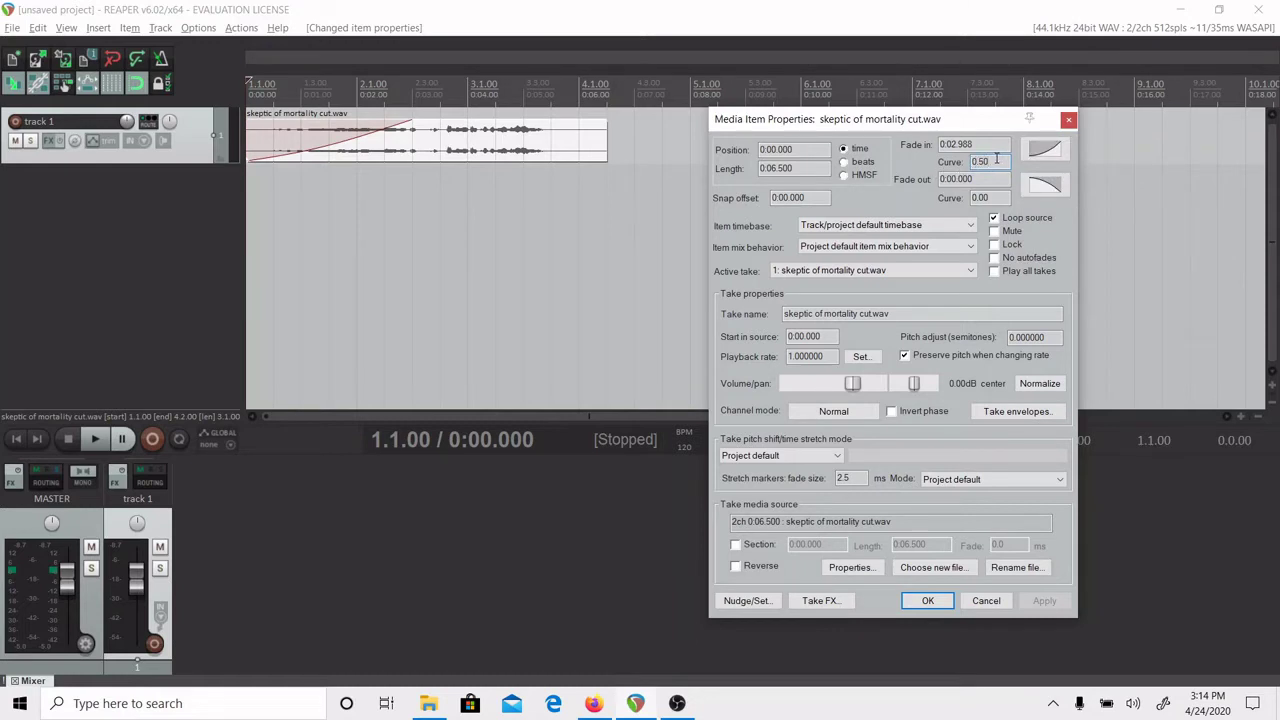
pyautogui.click(961, 145)
pyautogui.moveTo(972, 145); pyautogui.dragTo(949, 145)
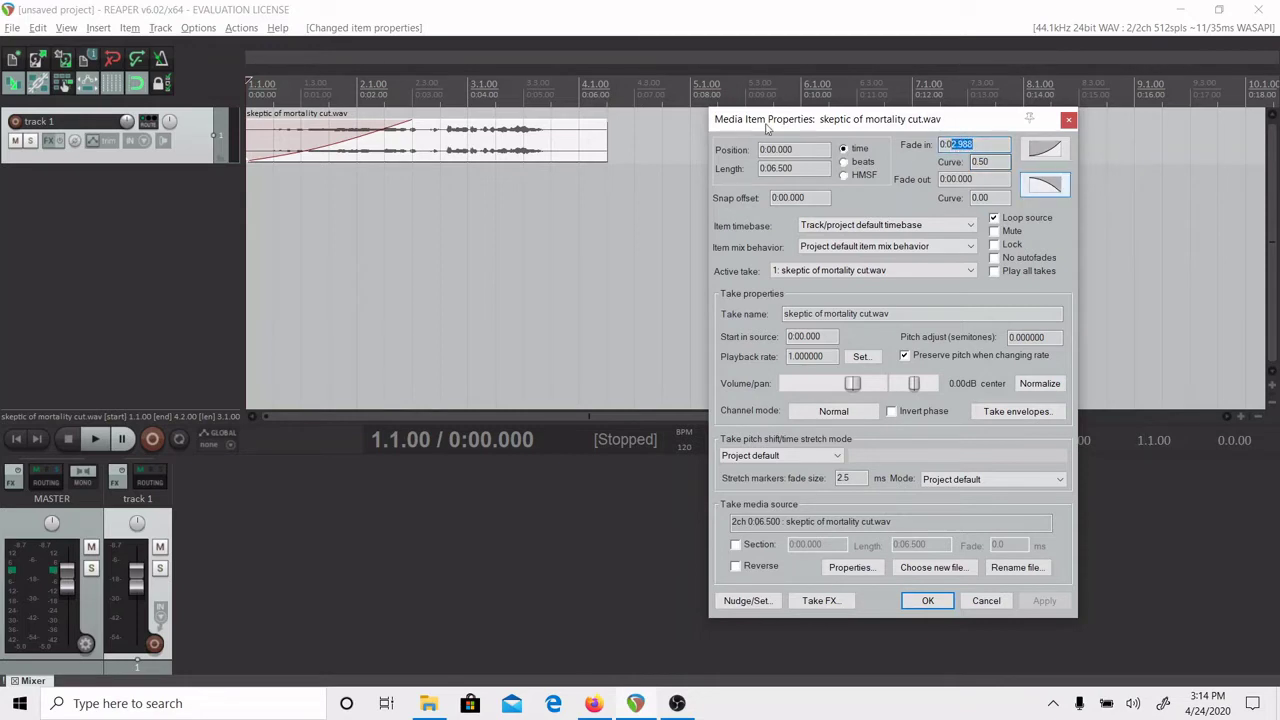
pyautogui.moveTo(373, 133); pyautogui.dragTo(250, 135)
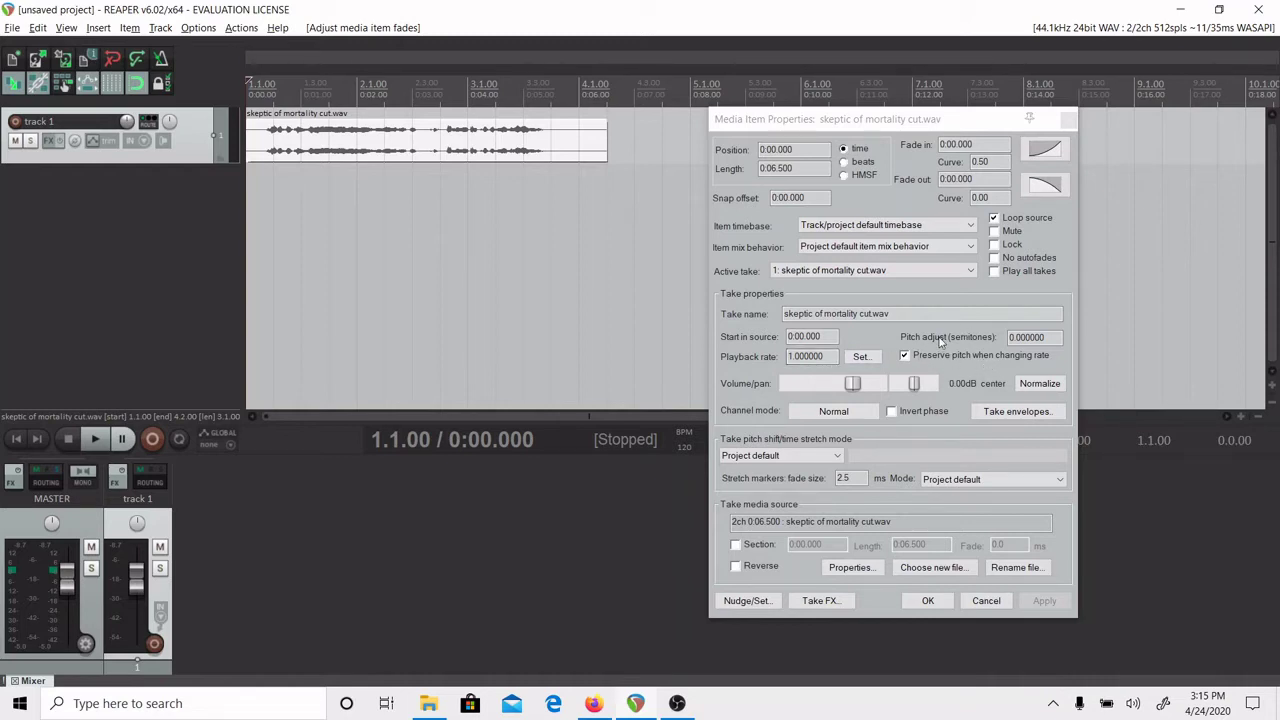
# Step: Set the take's playback rate to 4.000000, apply it and play the sped-up clip
pyautogui.click(790, 358)
pyautogui.click(793, 357)
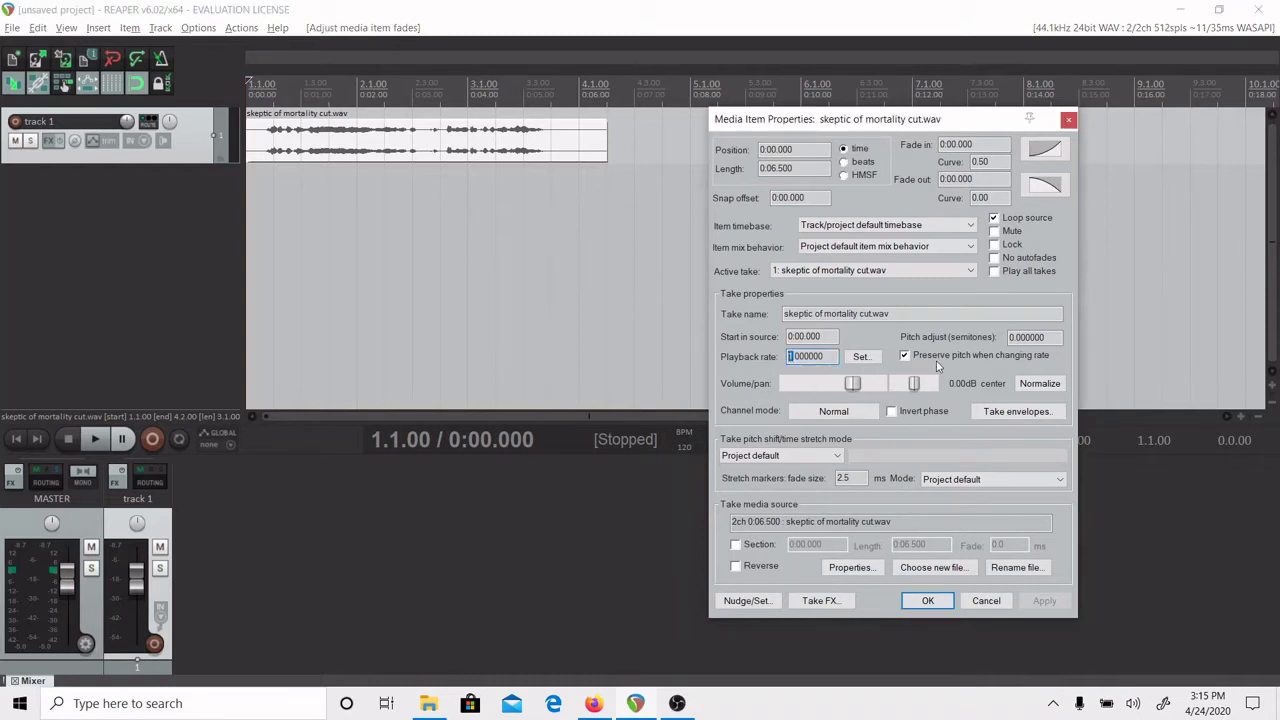
pyautogui.write('4')
pyautogui.click(1044, 601)
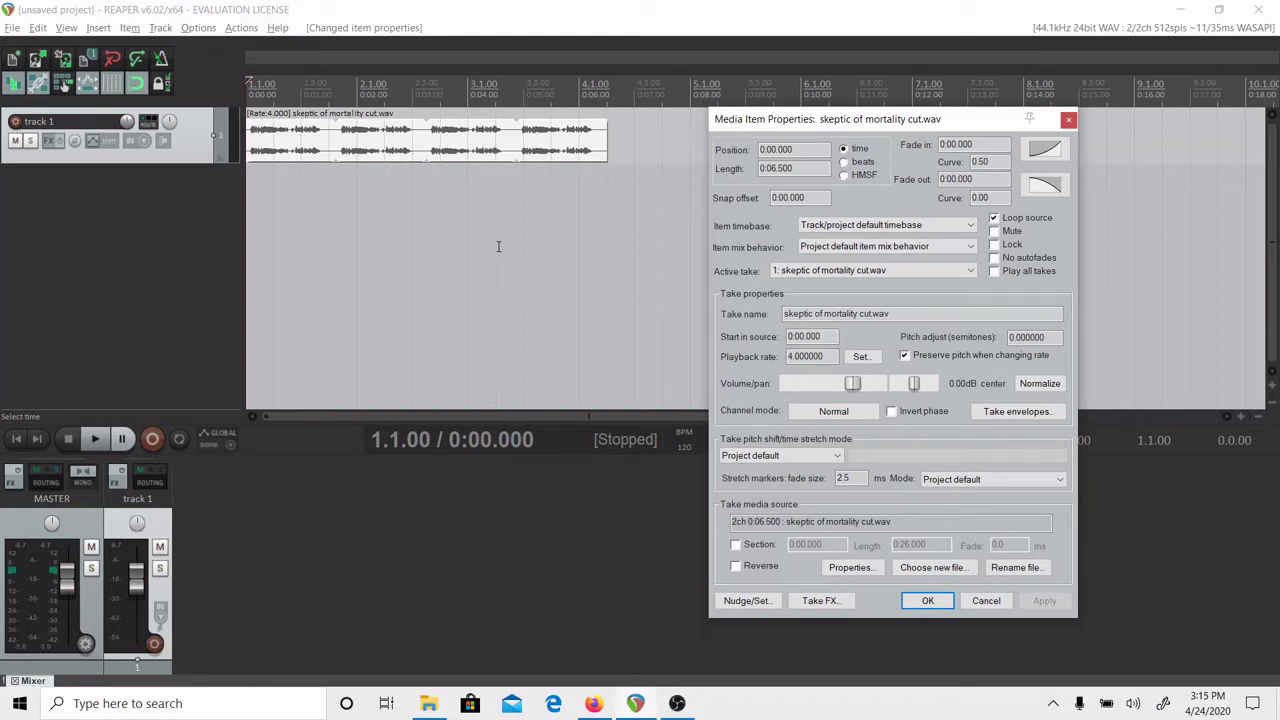
pyautogui.press('space')
# Step: Make track 1 taller and shorten the clip to 0:01.625 so it covers a single repetition
pyautogui.moveTo(201, 161); pyautogui.dragTo(230, 262)
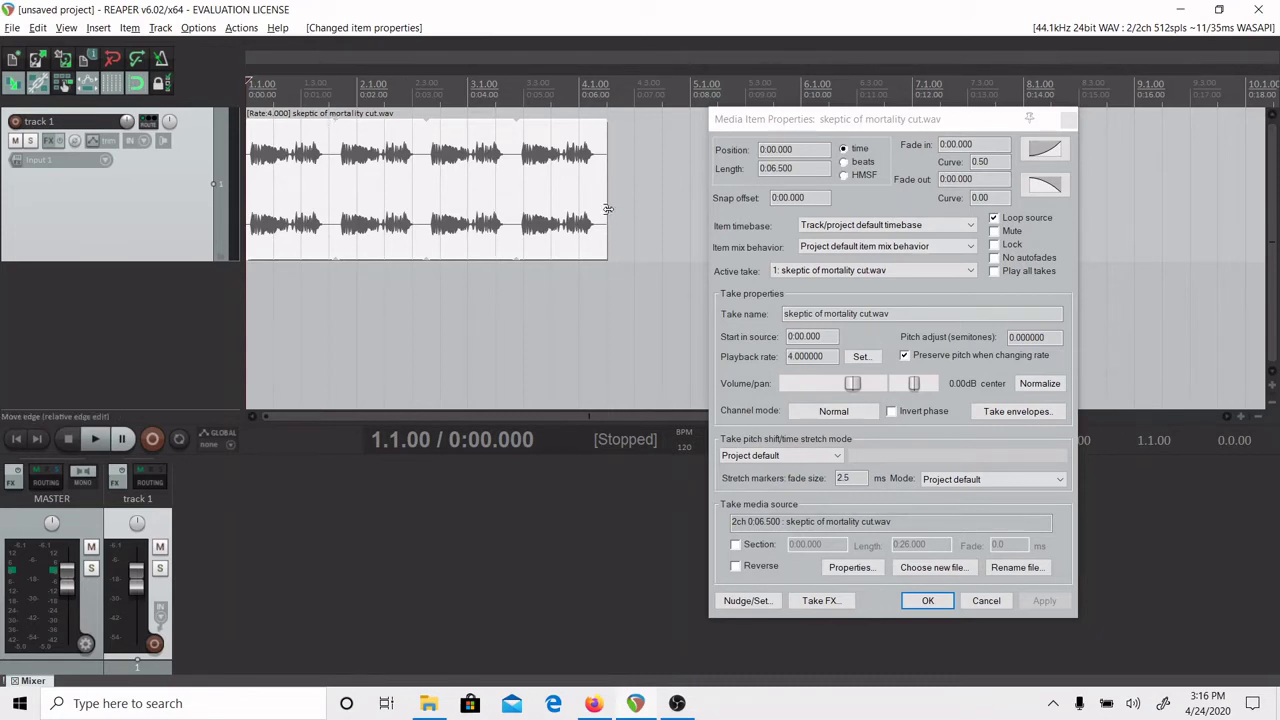
pyautogui.moveTo(607, 212); pyautogui.dragTo(337, 203)
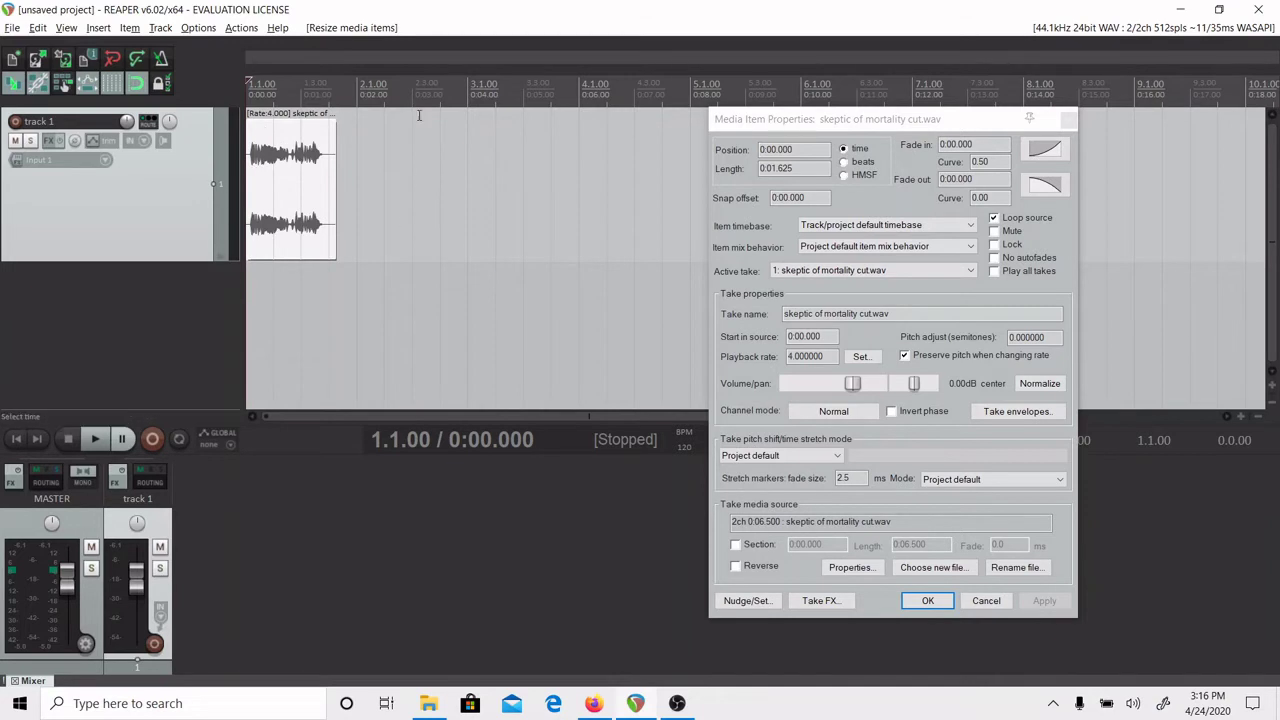
# Step: Stretch the clip's end out to 0:18.000 to show its looped repetitions, then trim it back to 0:01.625
pyautogui.moveTo(925, 121); pyautogui.dragTo(1083, 260)
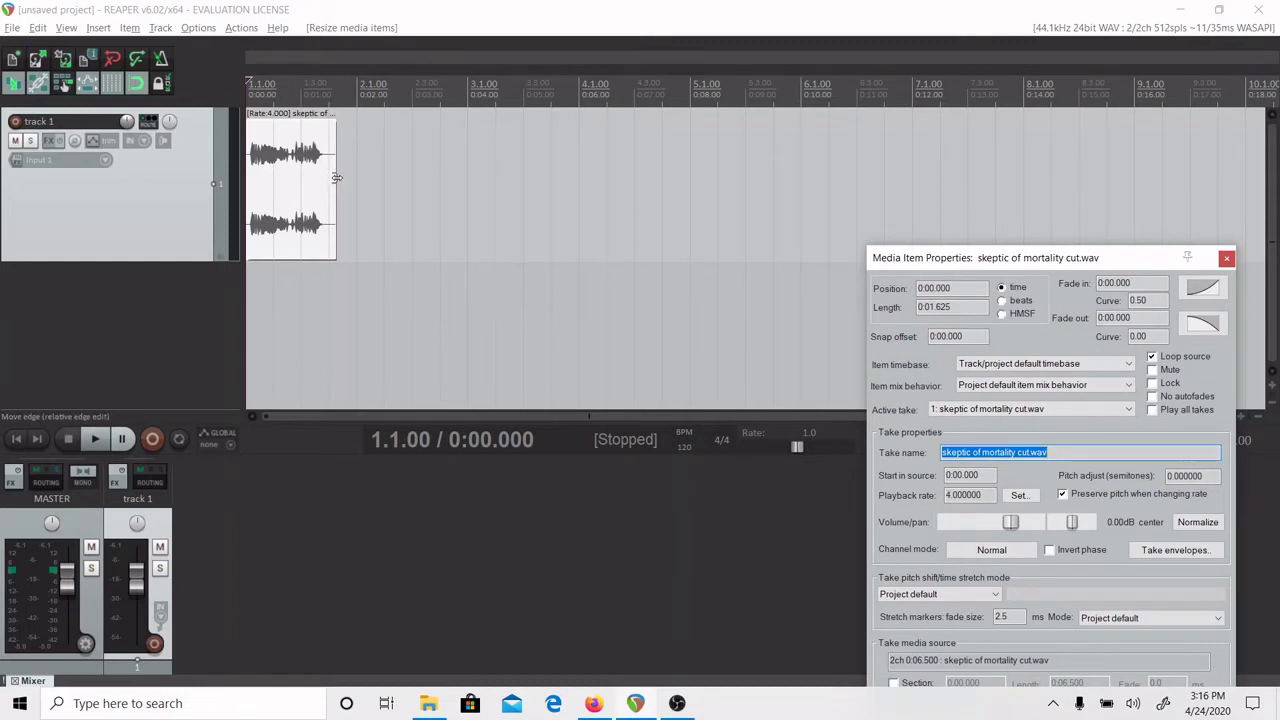
pyautogui.moveTo(337, 178); pyautogui.dragTo(1243, 160)
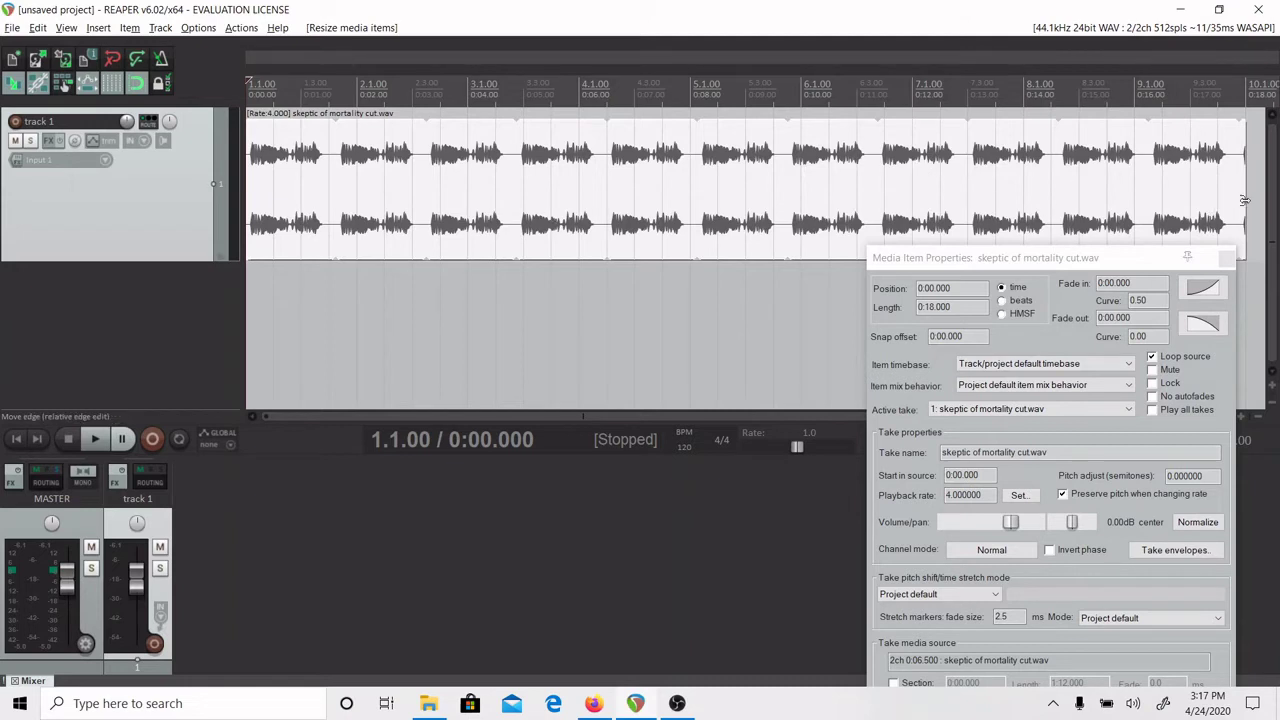
pyautogui.moveTo(1245, 193); pyautogui.dragTo(336, 190)
# Step: Apply a playback rate of 0.000000 to the take and extend the clip to a length of 0:12.500
pyautogui.moveTo(1040, 258); pyautogui.dragTo(900, 26)
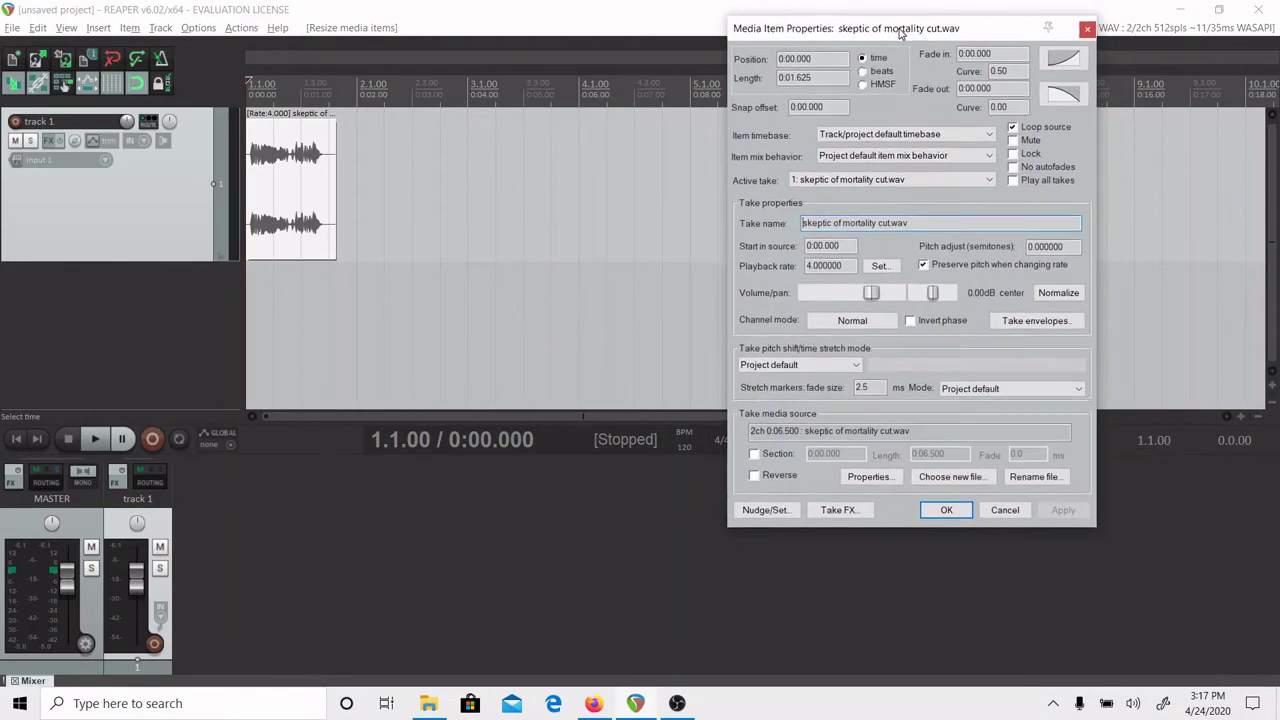
pyautogui.click(809, 263)
pyautogui.press('BackSpace')
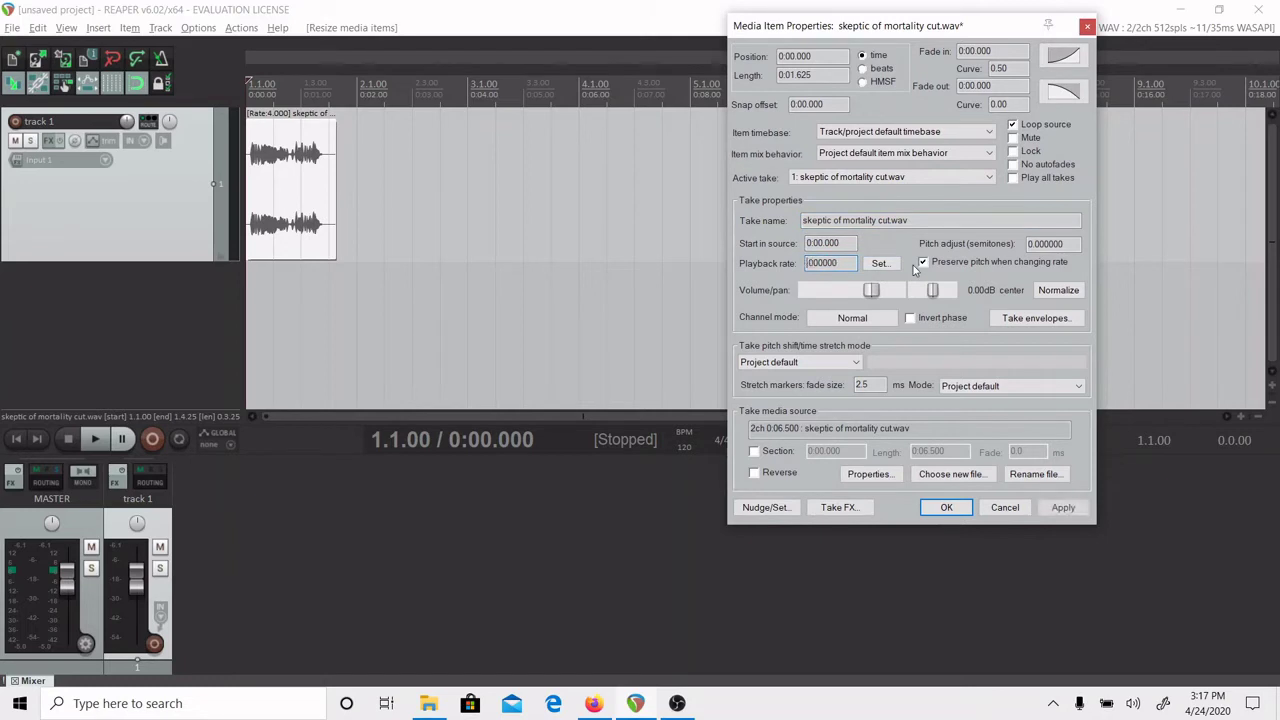
pyautogui.write('1')
pyautogui.click(1063, 507)
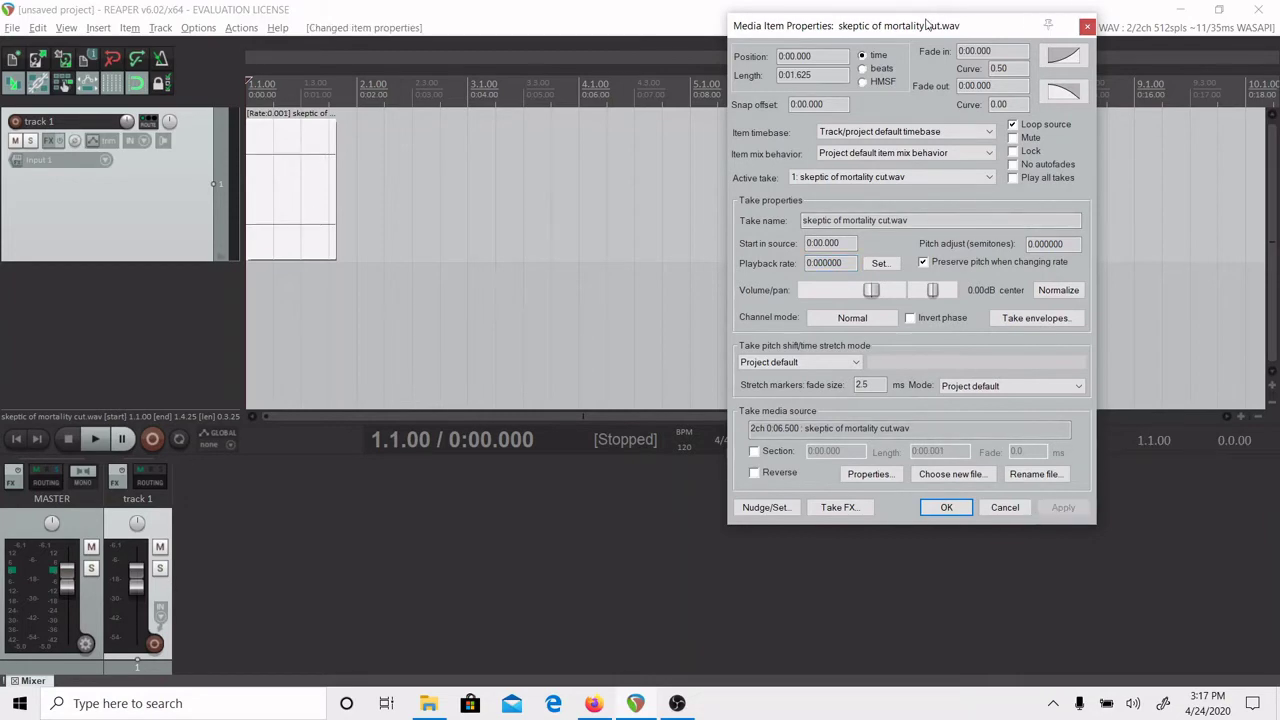
pyautogui.moveTo(927, 24); pyautogui.dragTo(1110, 330)
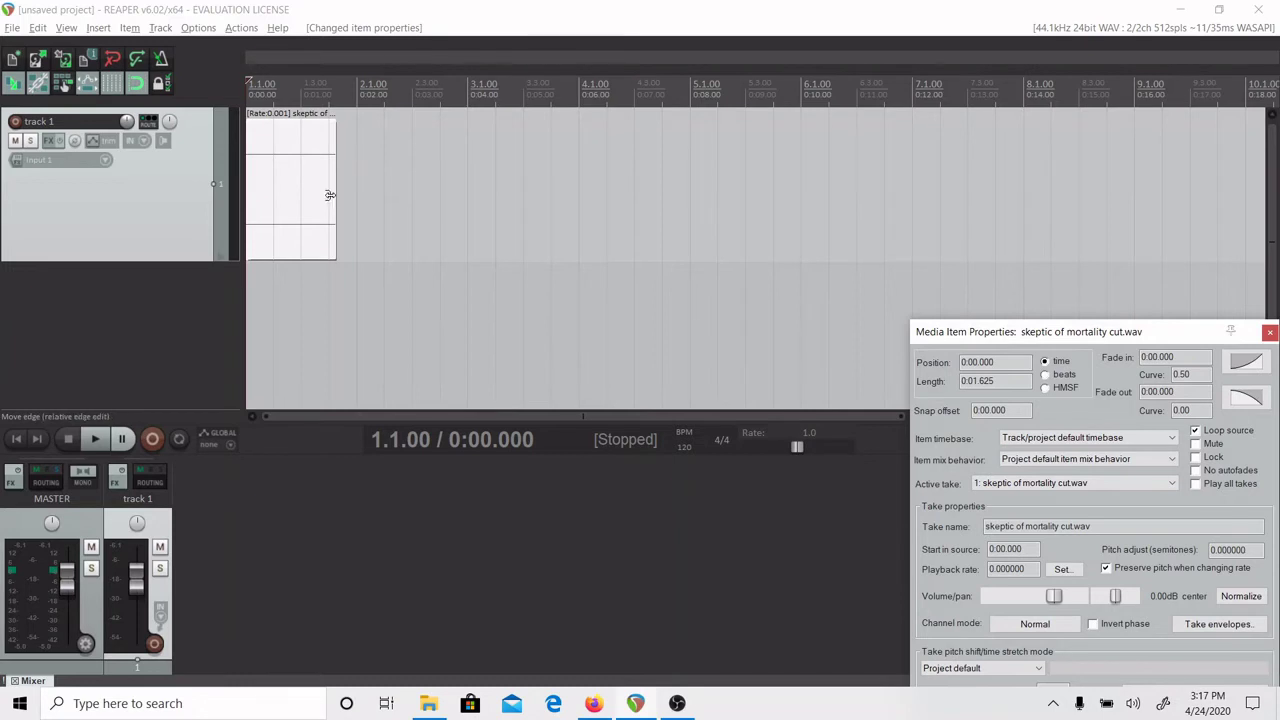
pyautogui.moveTo(331, 194); pyautogui.dragTo(925, 203)
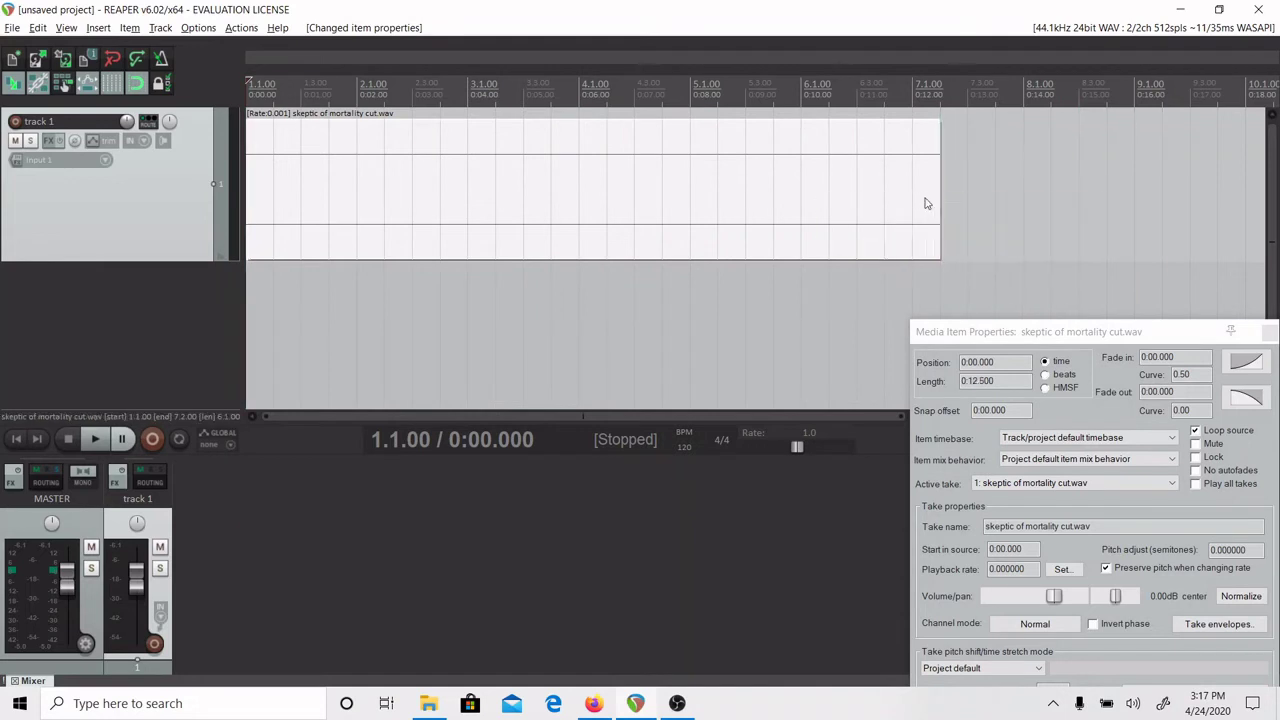
# Step: Set the take's playback rate to 0.500000 and apply it
pyautogui.click(1007, 568)
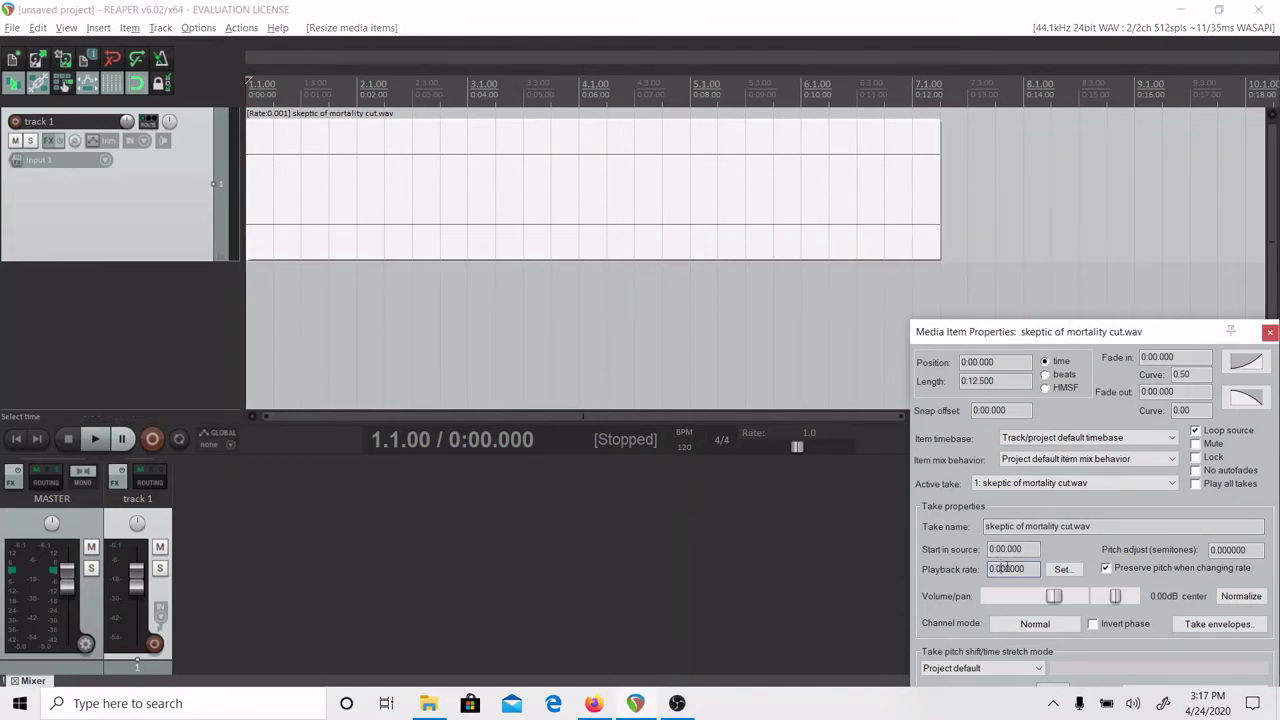
pyautogui.press('BackSpace')
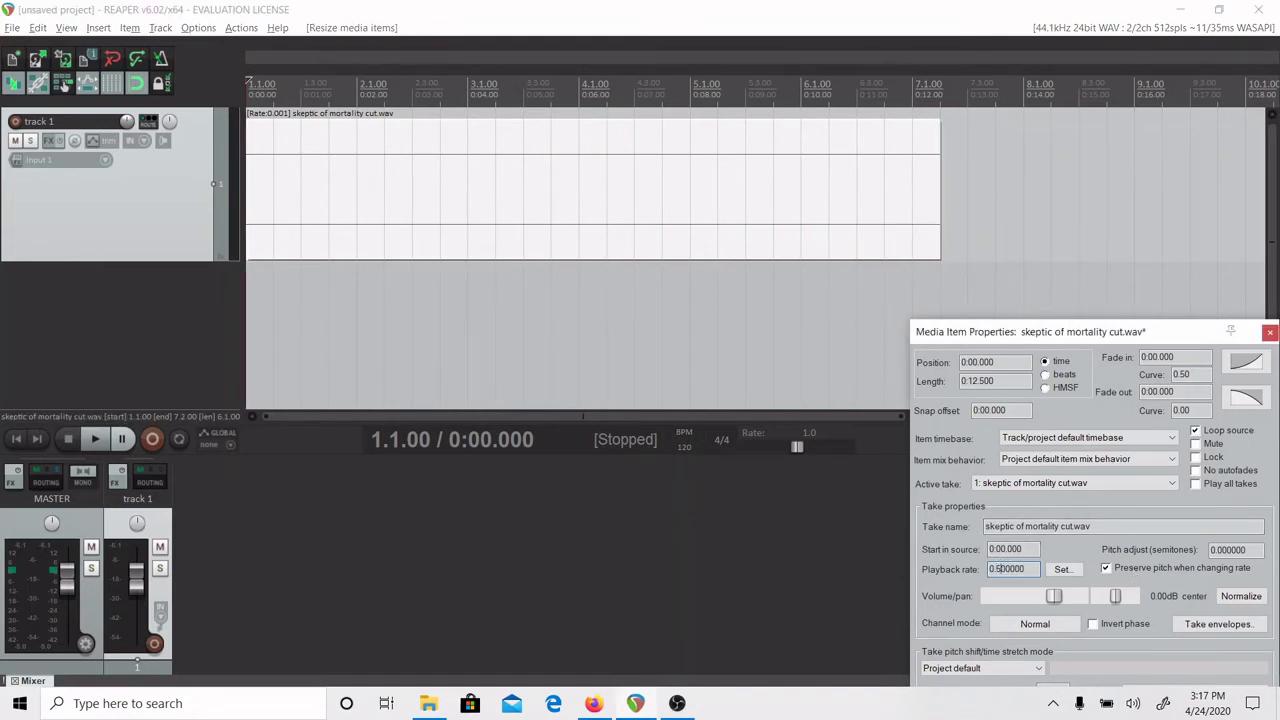
pyautogui.write('5')
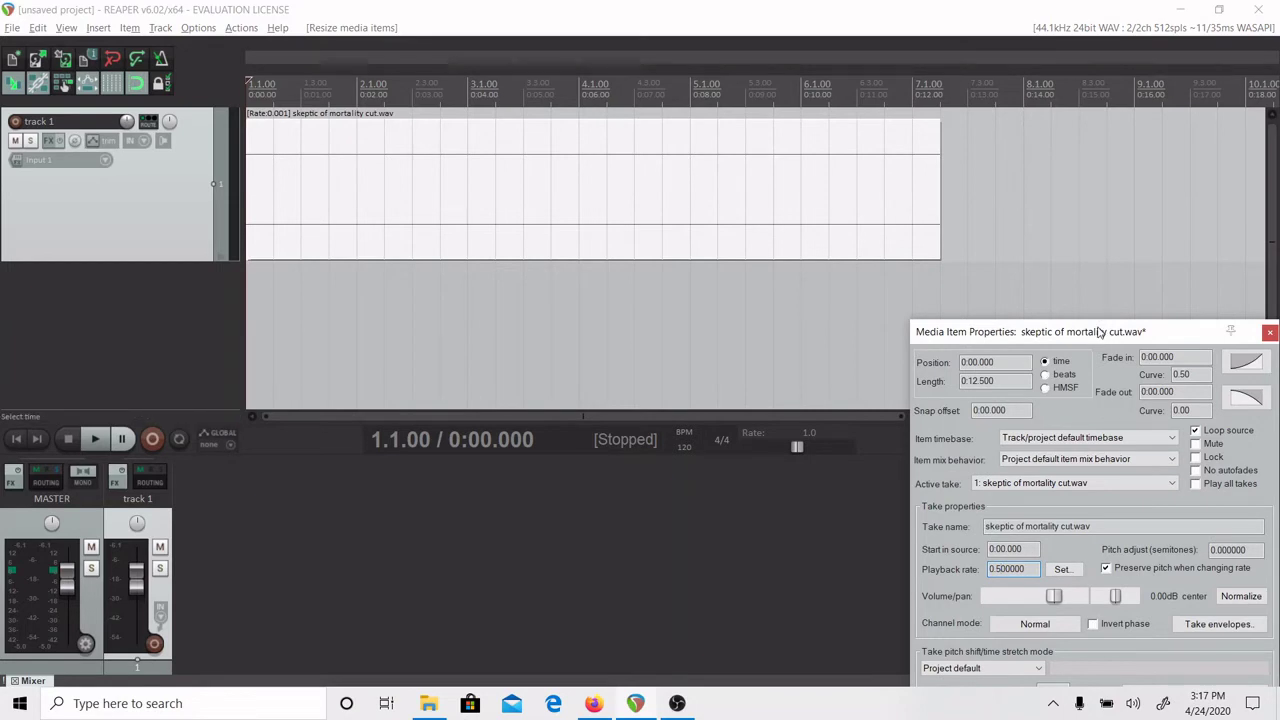
pyautogui.moveTo(1099, 332); pyautogui.dragTo(1018, 133)
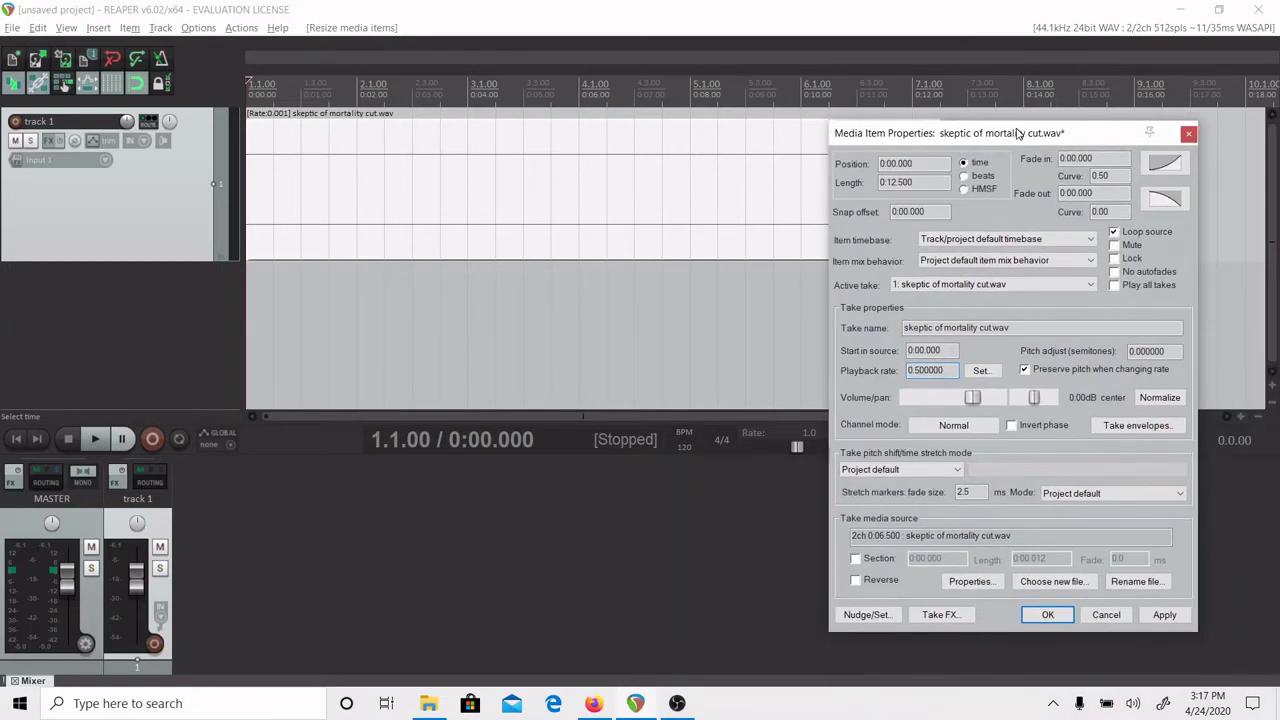
pyautogui.click(1162, 614)
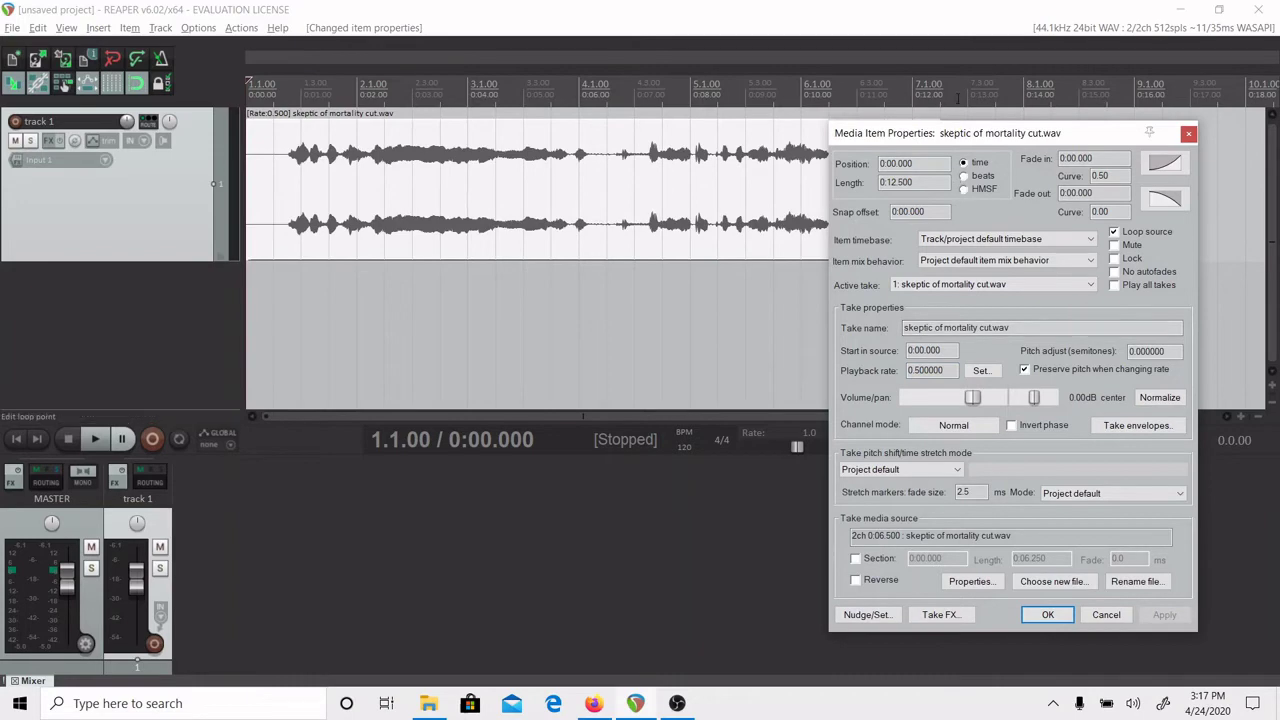
# Step: Adjust the clip's end so its length is 0:13.000, then play the half-speed clip
pyautogui.moveTo(967, 143); pyautogui.dragTo(1090, 277)
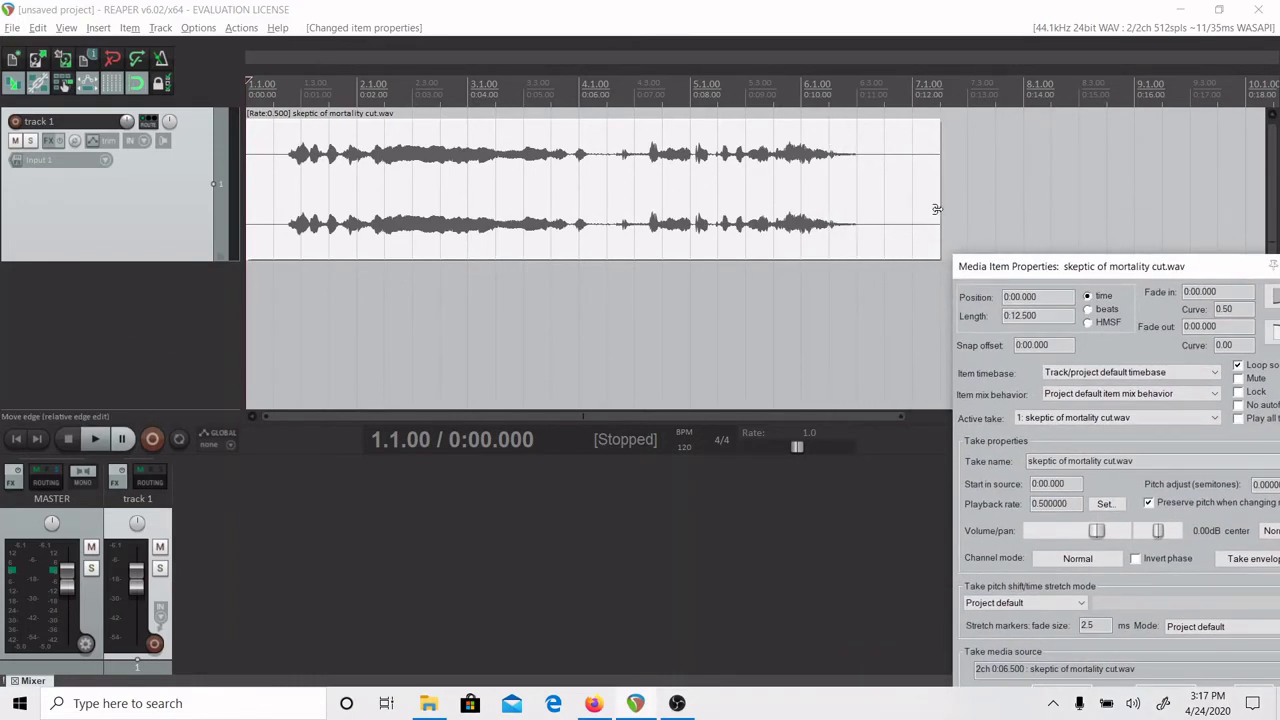
pyautogui.moveTo(938, 206); pyautogui.dragTo(1018, 178)
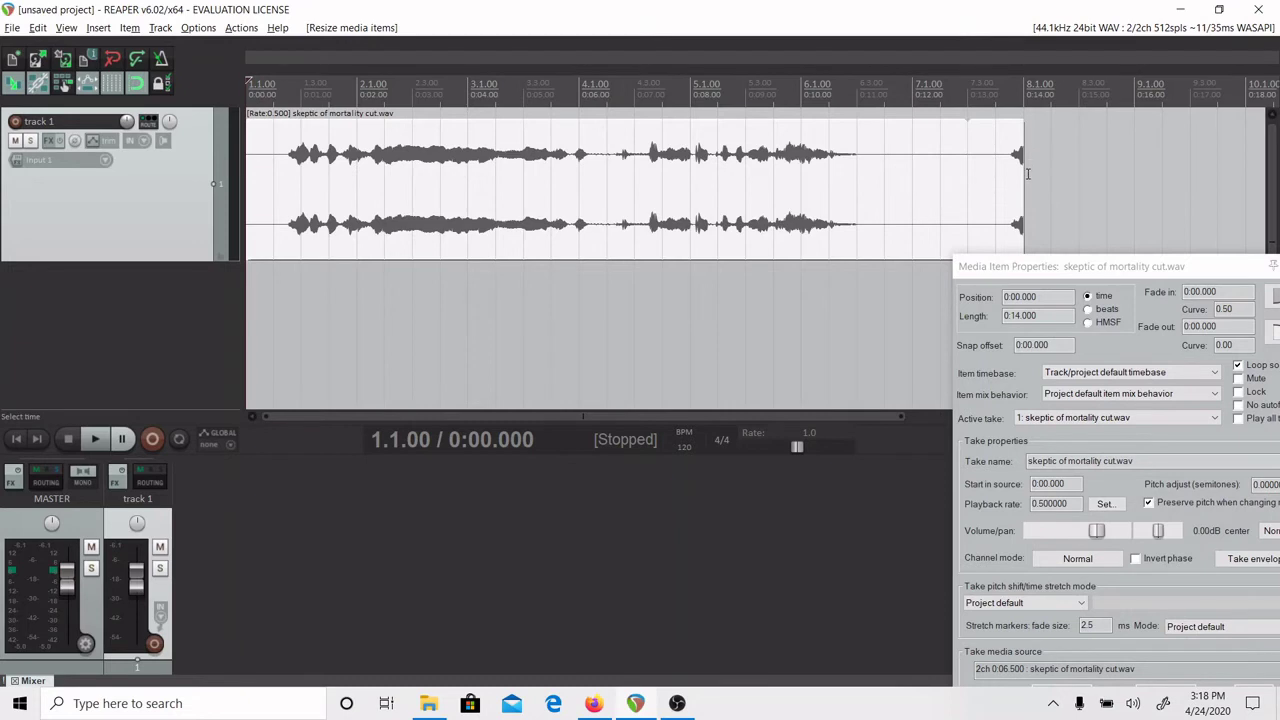
pyautogui.moveTo(1024, 178); pyautogui.dragTo(967, 190)
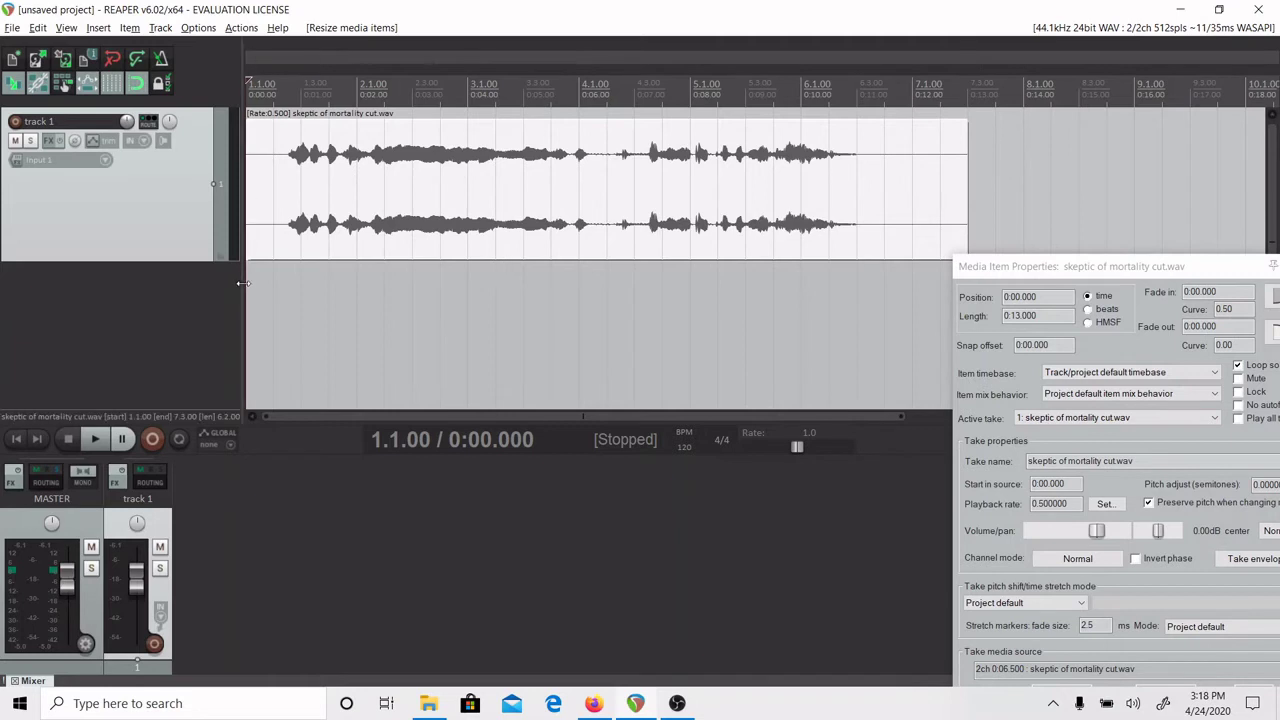
pyautogui.press('space')
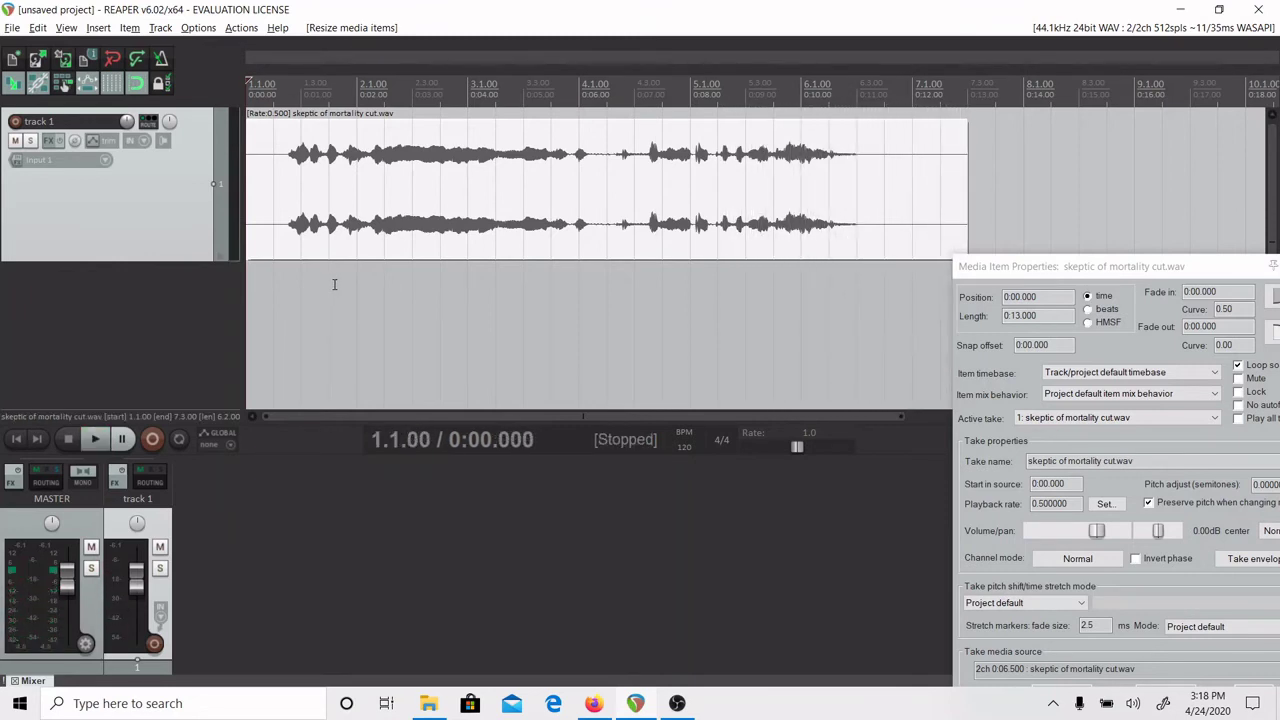
# Step: Set the playback rate to 1.000000, apply it, and shorten the clip to 0:06.500
pyautogui.moveTo(1086, 267); pyautogui.dragTo(757, 67)
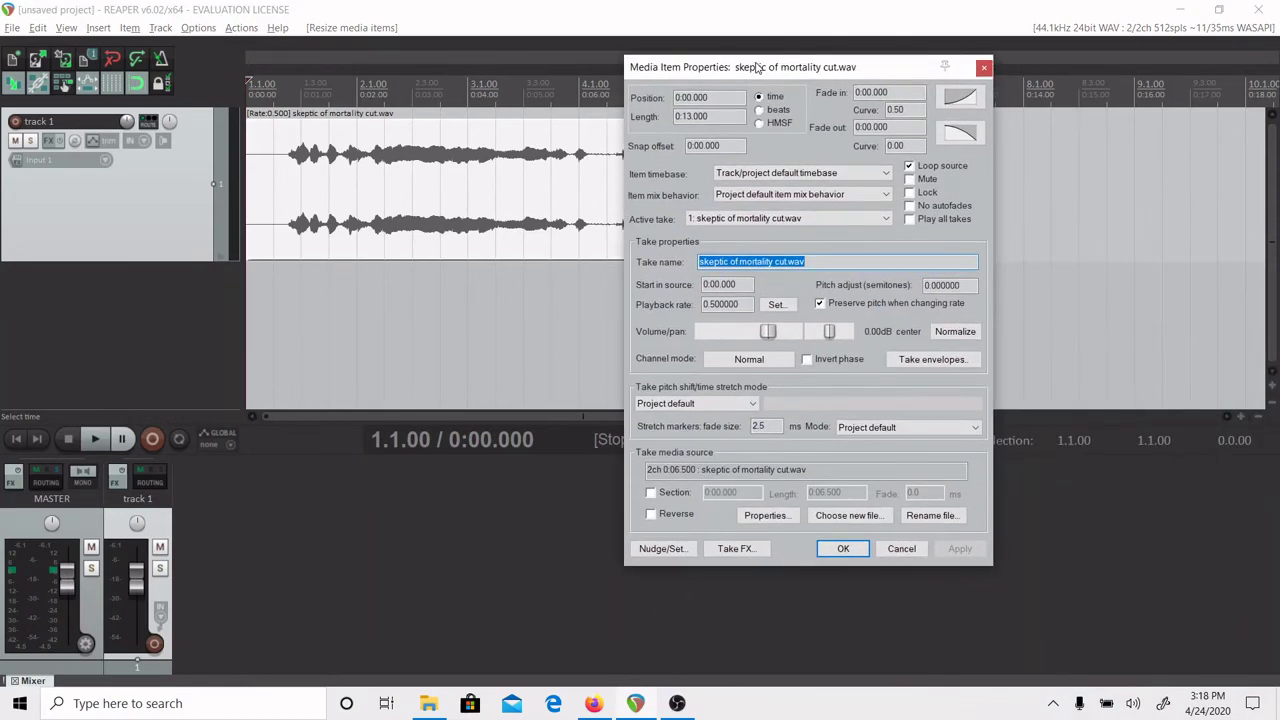
pyautogui.click(722, 304)
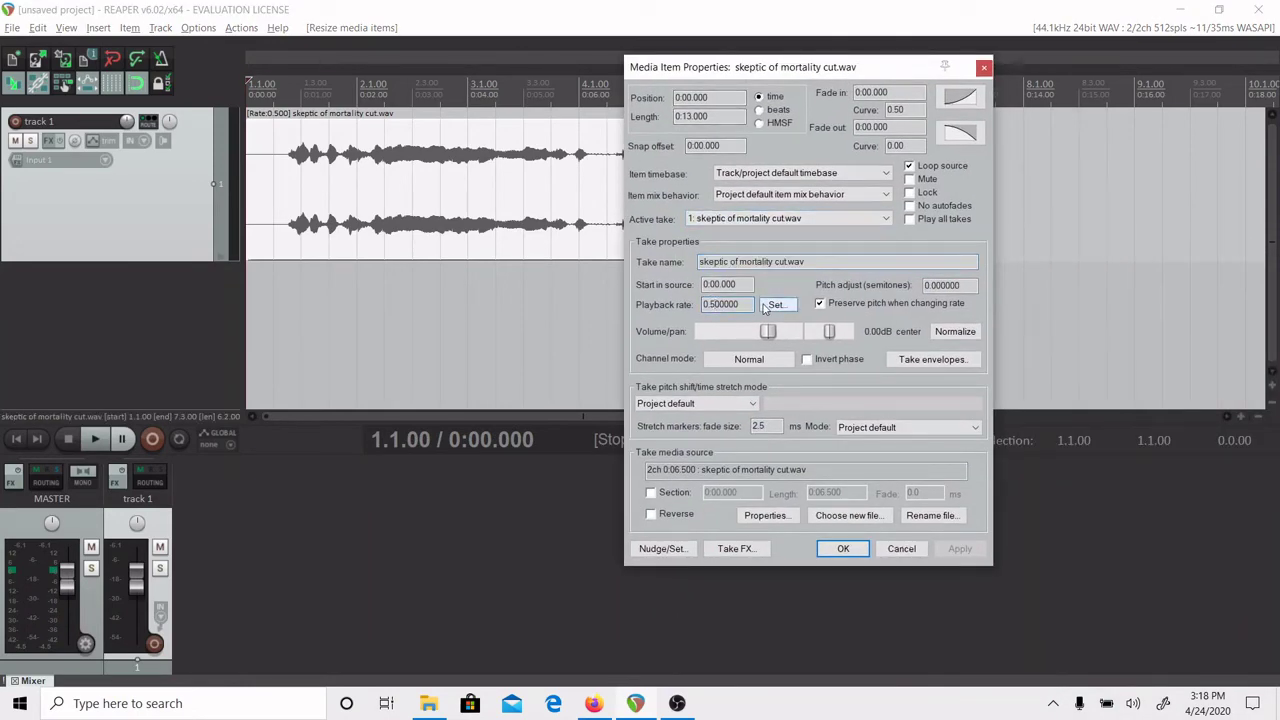
pyautogui.press('BackSpace')
pyautogui.write('1')
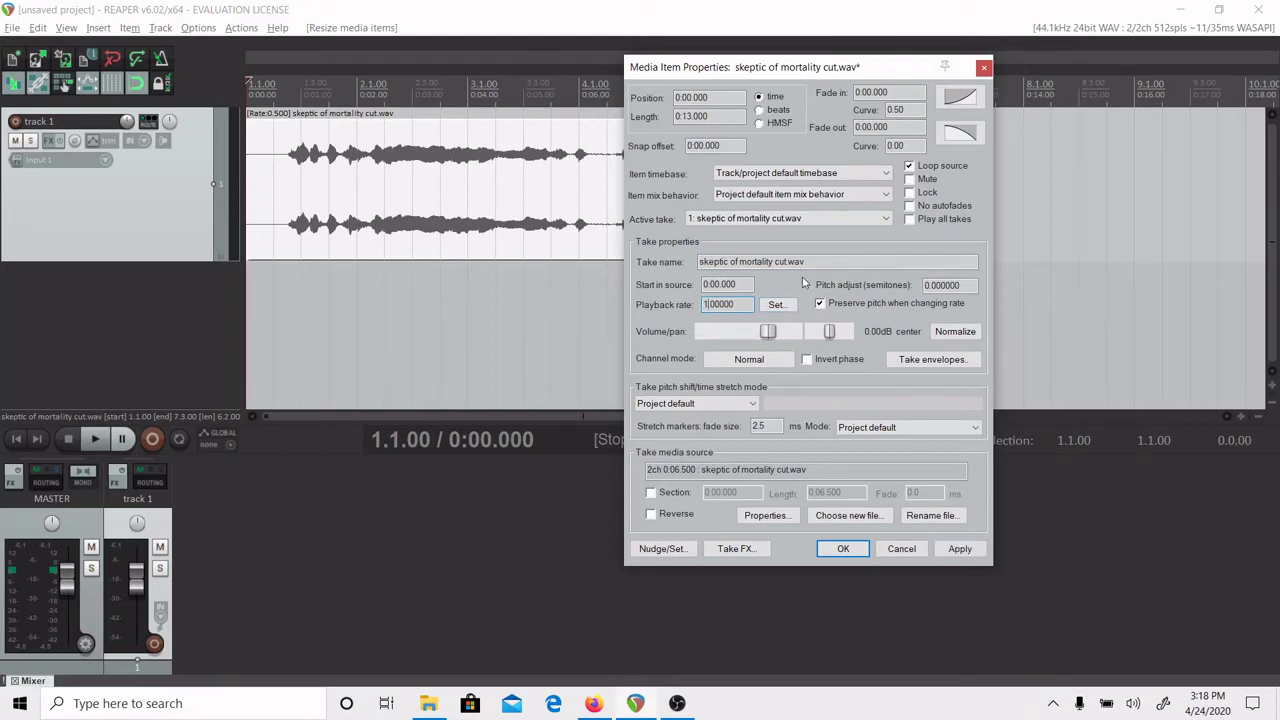
pyautogui.click(959, 548)
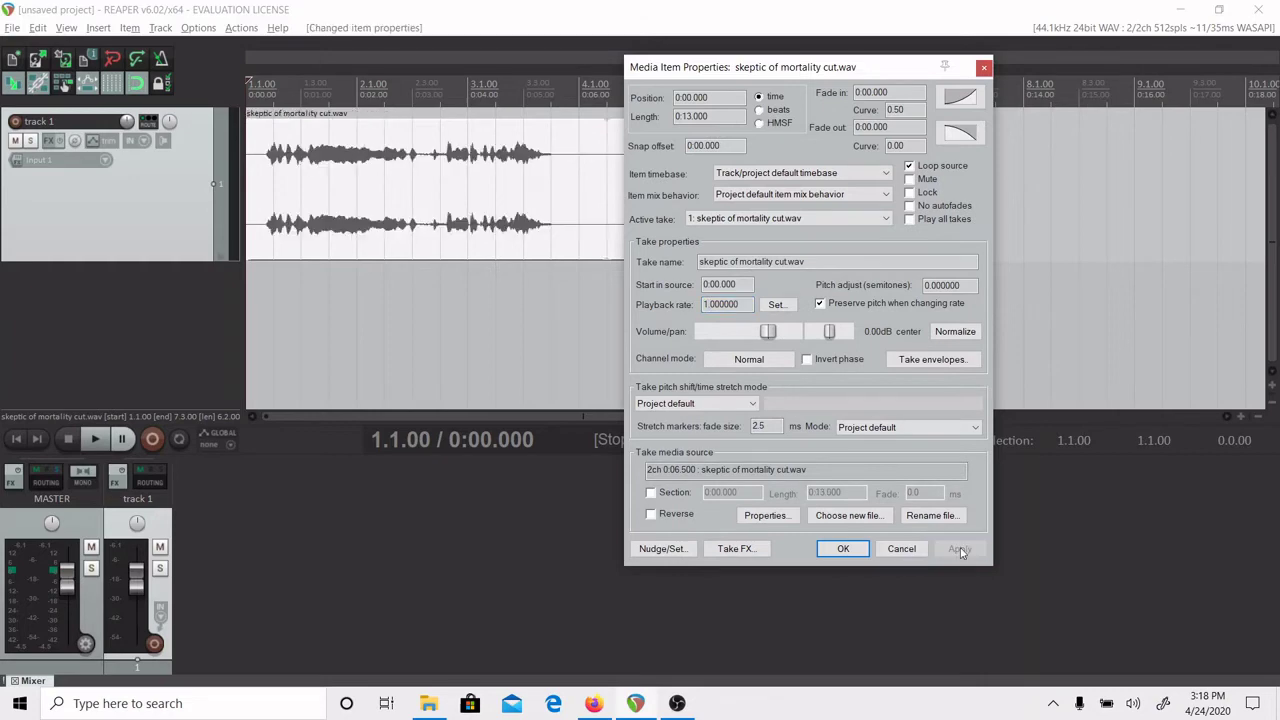
pyautogui.moveTo(803, 78); pyautogui.dragTo(1119, 247)
pyautogui.moveTo(966, 183); pyautogui.dragTo(600, 221)
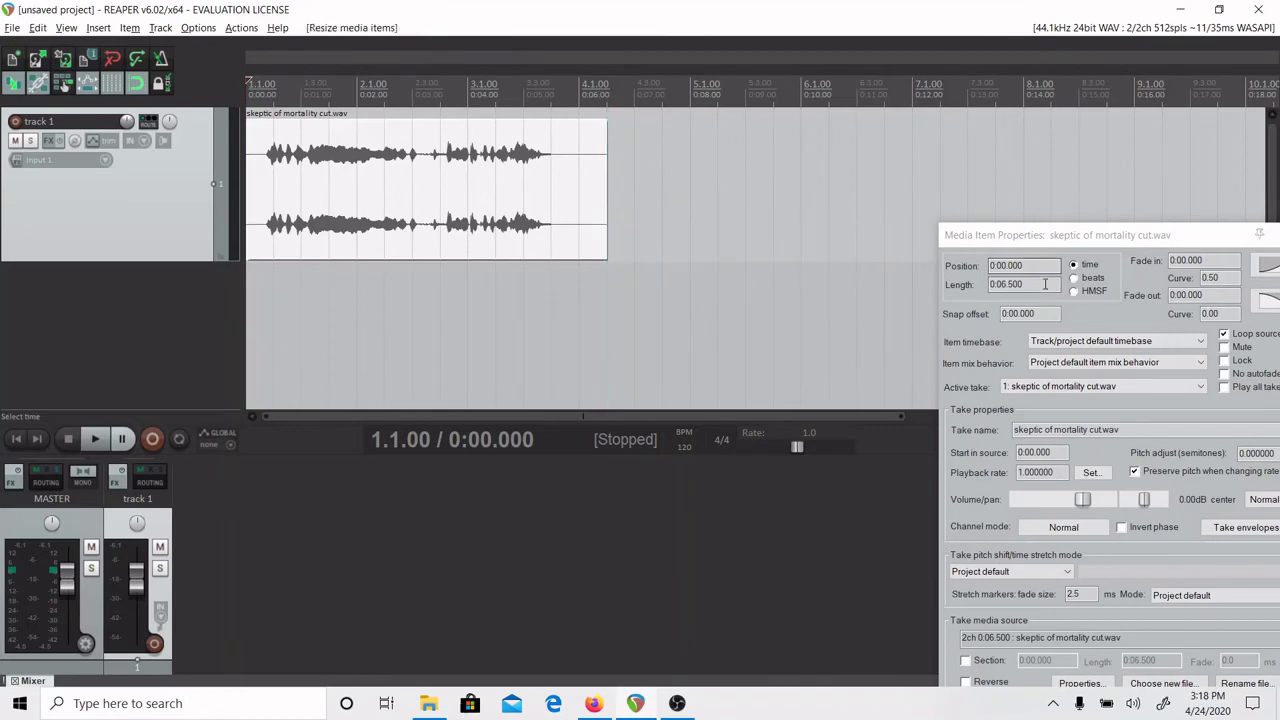
# Step: Set the take's pitch adjustment to 12 semitones, apply it, and play the clip
pyautogui.moveTo(1055, 237); pyautogui.dragTo(738, 39)
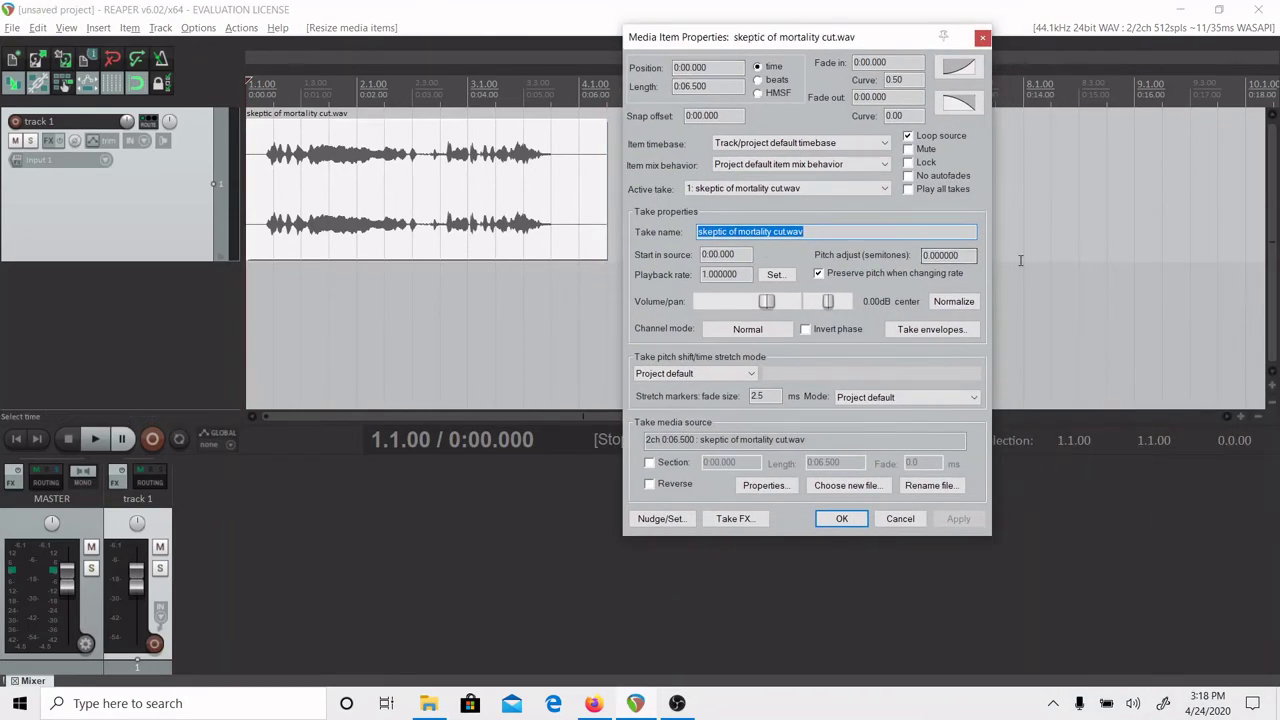
pyautogui.click(925, 255)
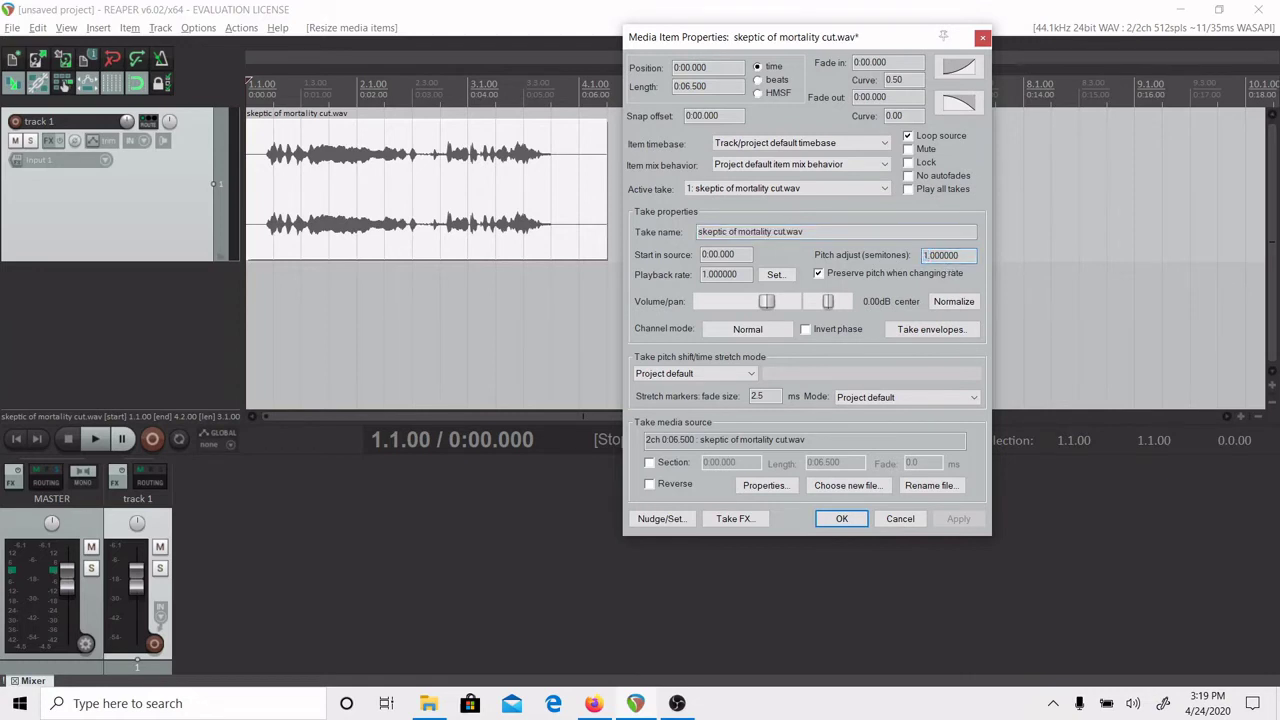
pyautogui.write('2')
pyautogui.click(958, 518)
pyautogui.press('space')
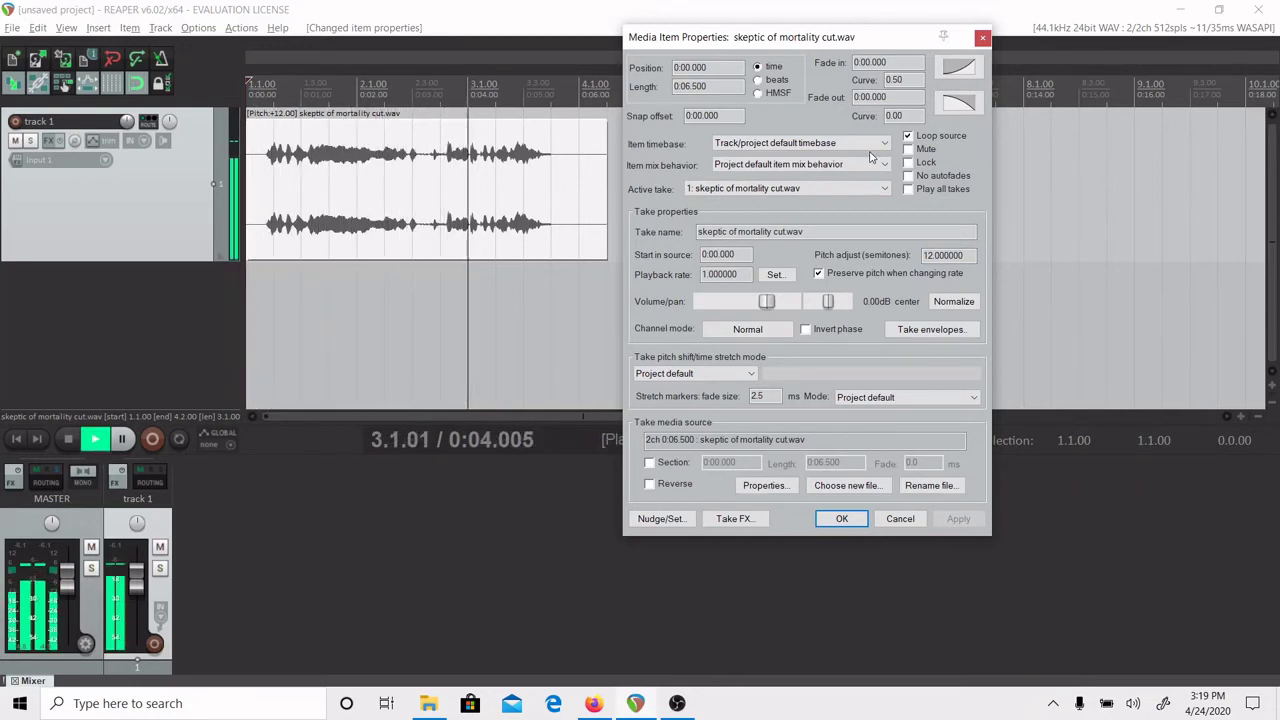
pyautogui.press('space')
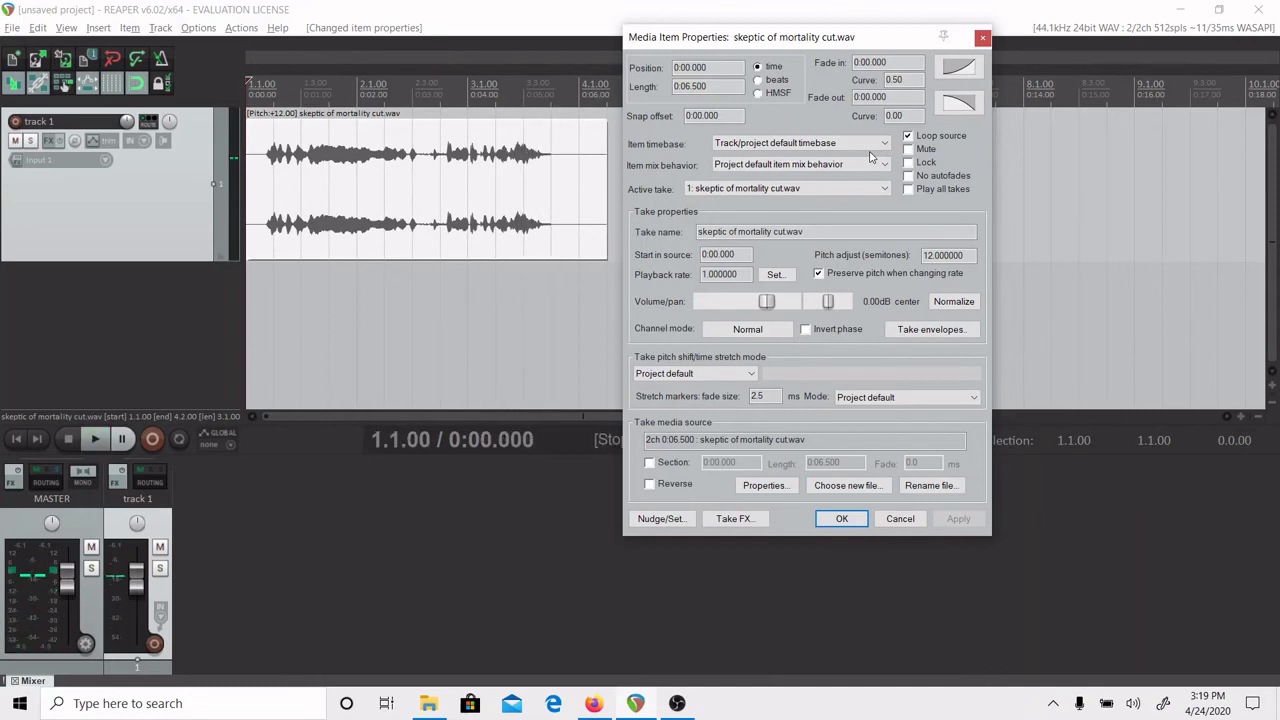
# Step: Lower the take's pitch adjustment to -6 semitones and apply it
pyautogui.doubleClick(935, 256)
pyautogui.write('-6')
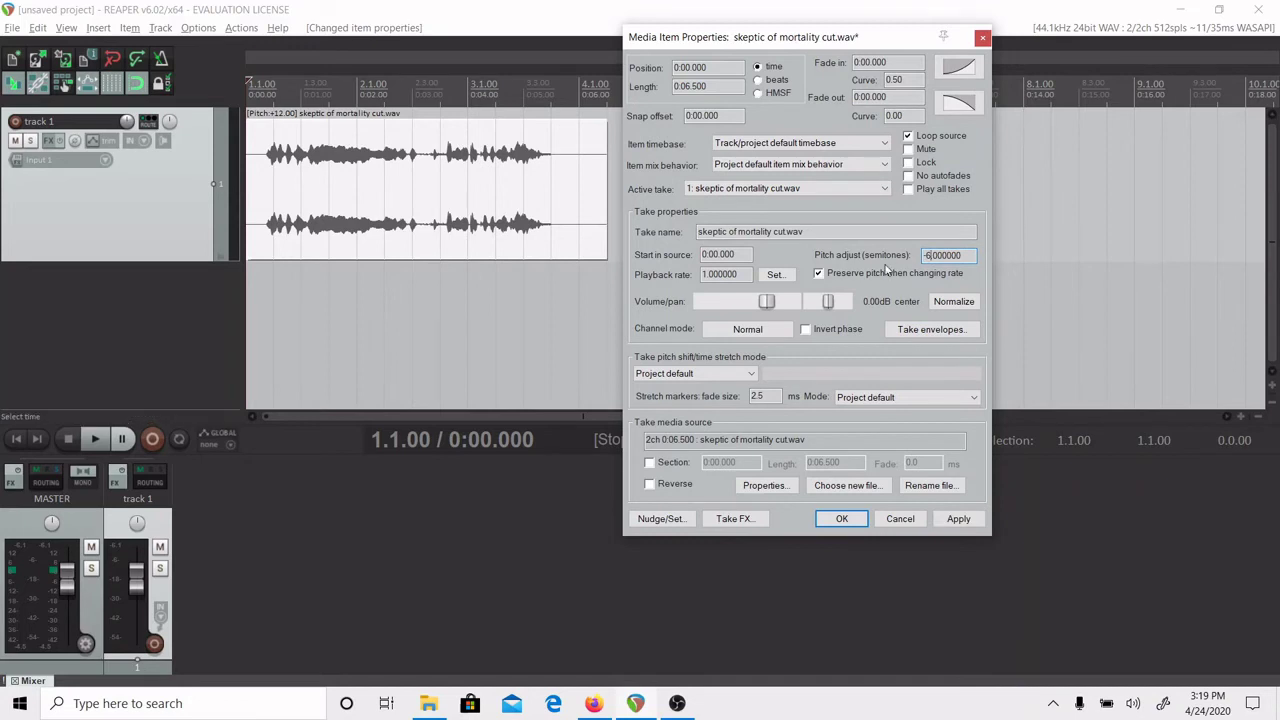
pyautogui.click(953, 523)
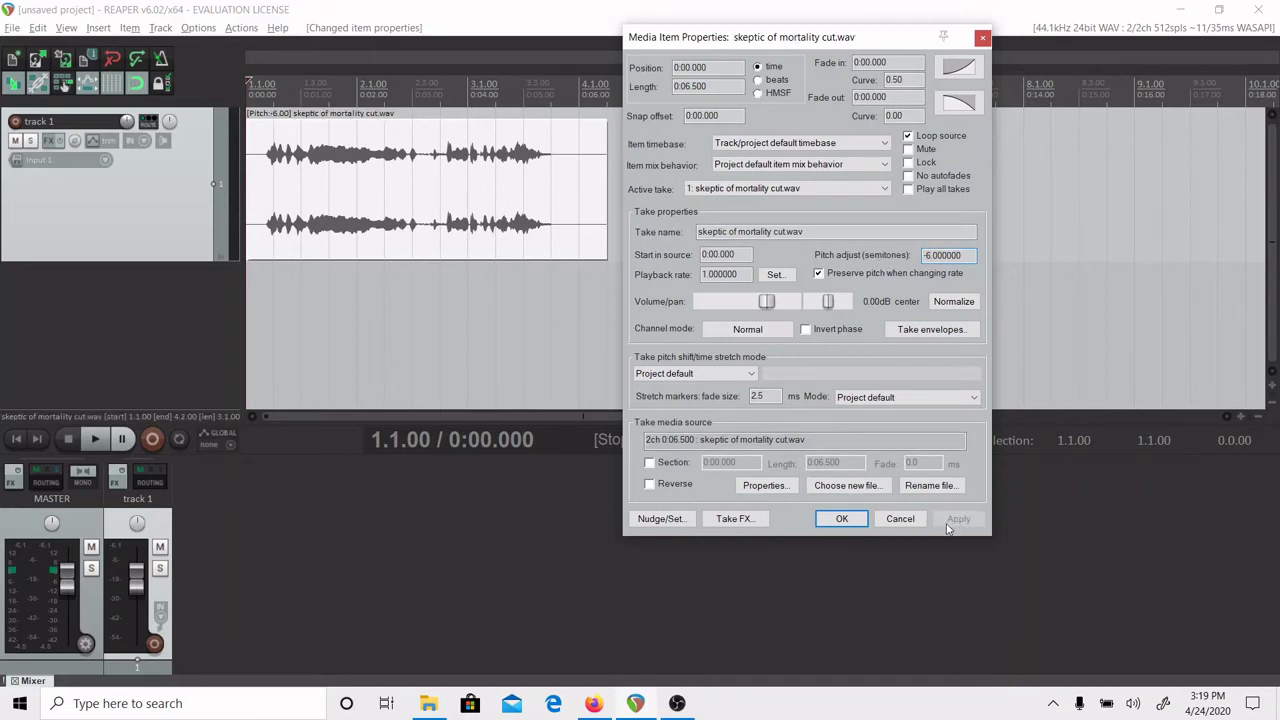
# Step: Return the take's pitch adjustment to 0 semitones
pyautogui.click(925, 257)
pyautogui.moveTo(932, 256); pyautogui.dragTo(873, 258)
pyautogui.write('0')
pyautogui.press('Return')
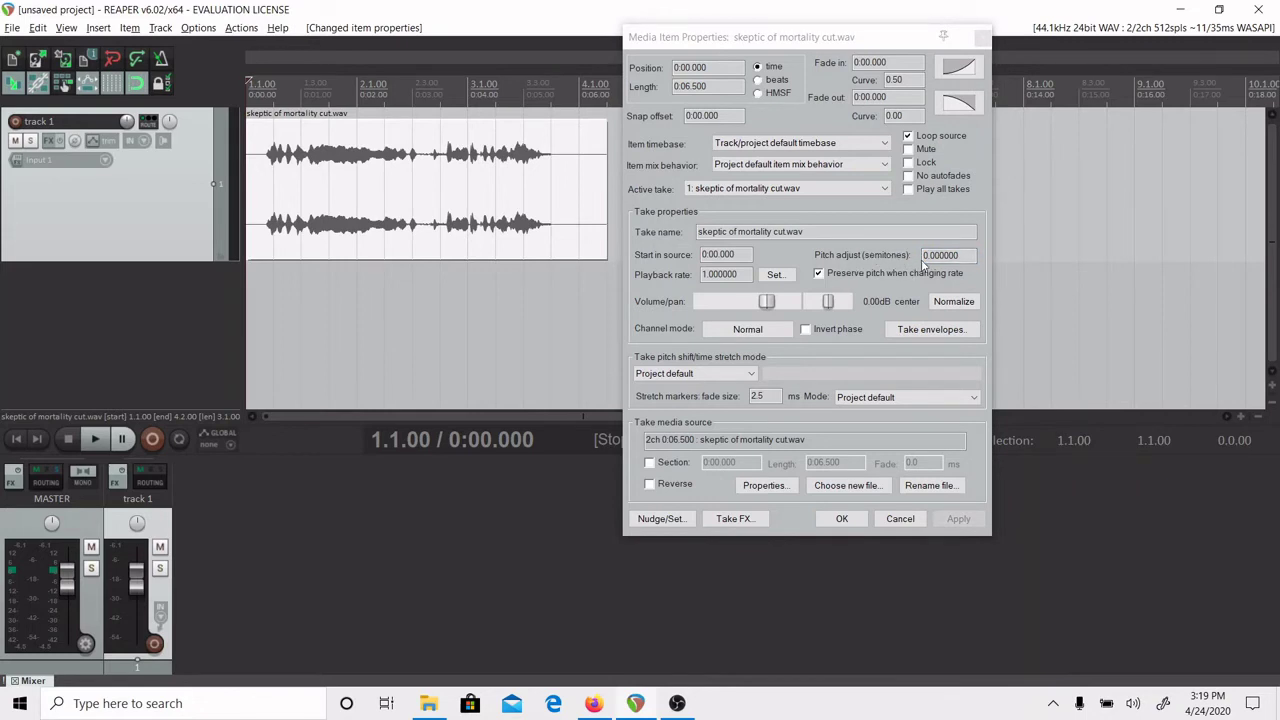
# Step: Set the take's pitch to -6 semitones again, apply it, and play the lowered clip
pyautogui.moveTo(929, 256); pyautogui.dragTo(915, 257)
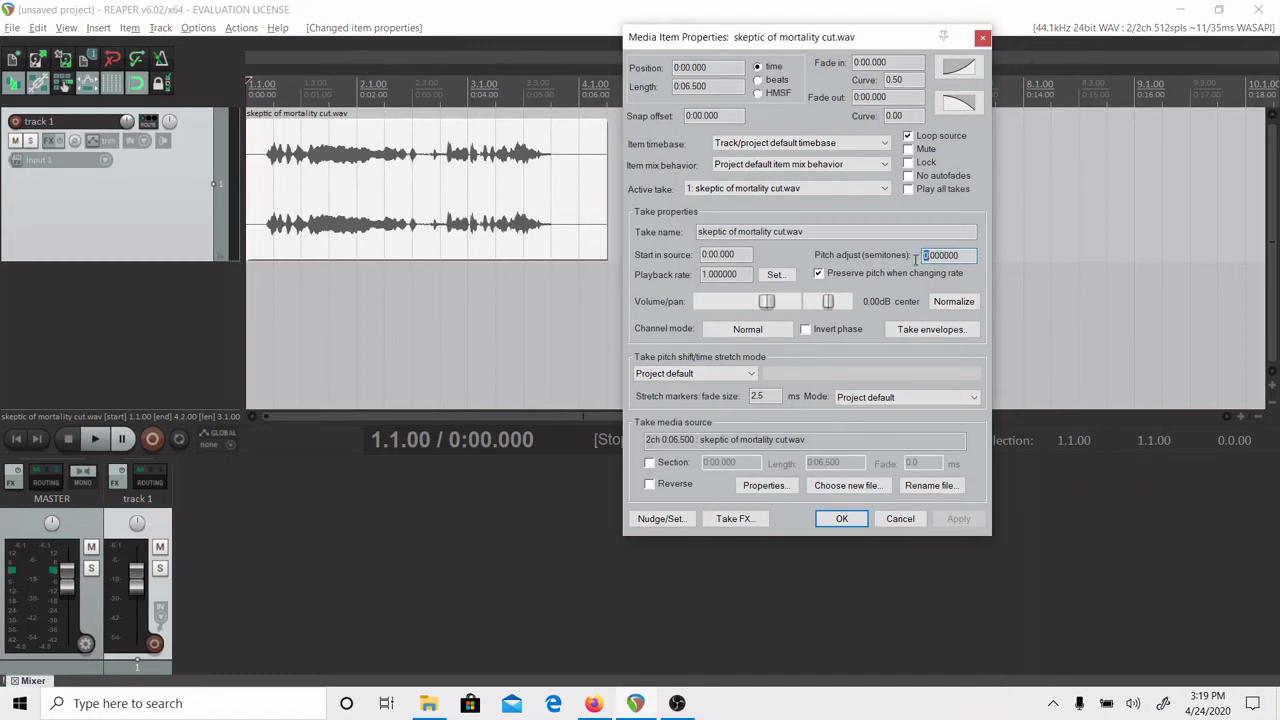
pyautogui.write('-6')
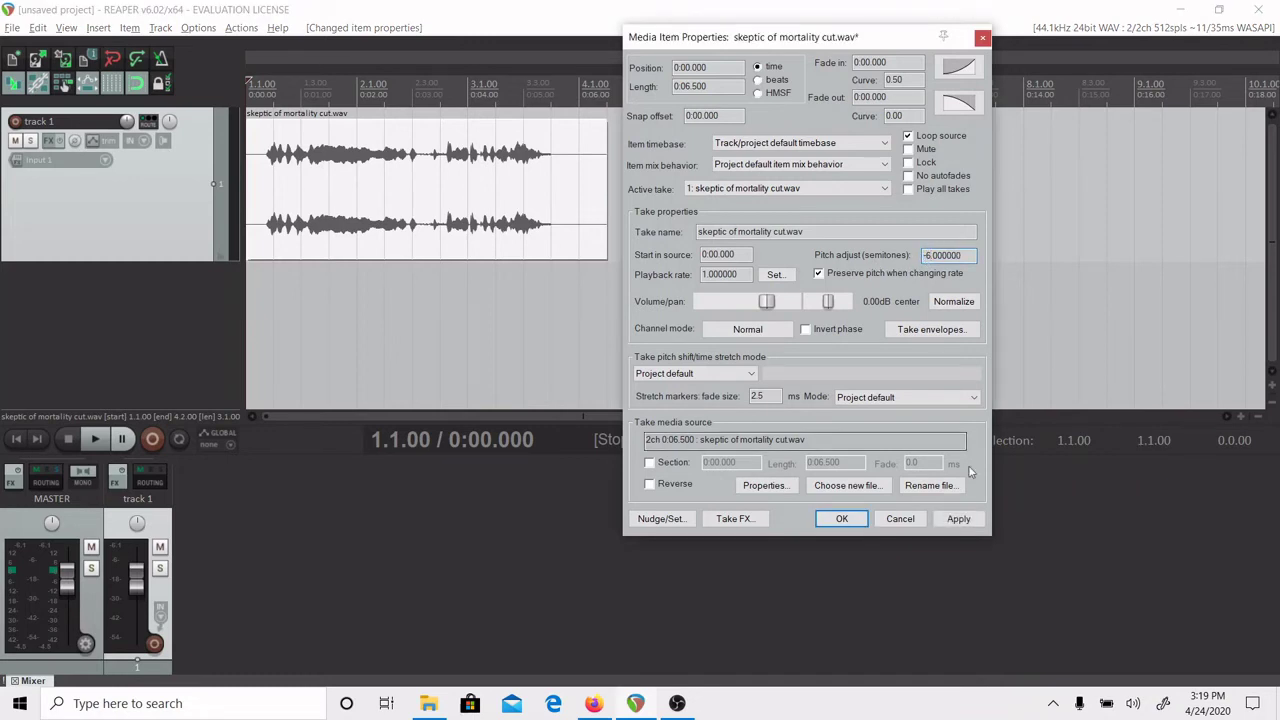
pyautogui.click(961, 521)
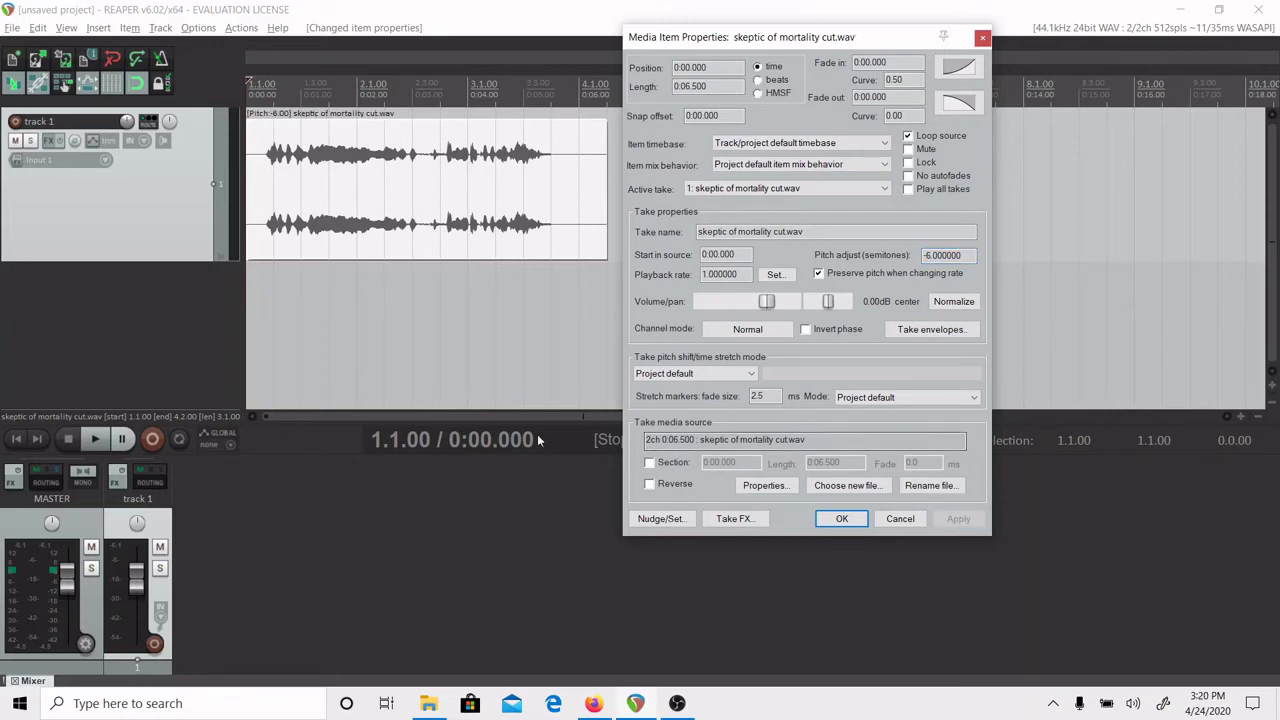
pyautogui.press('space')
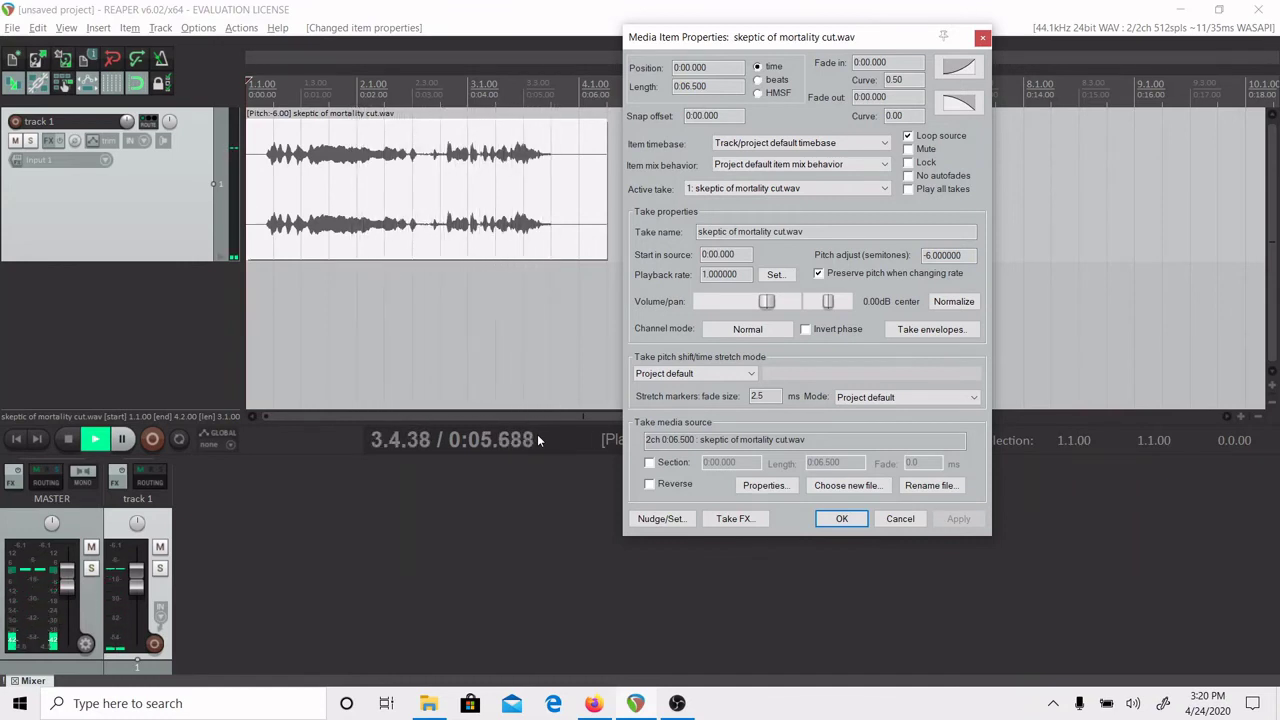
pyautogui.press('space')
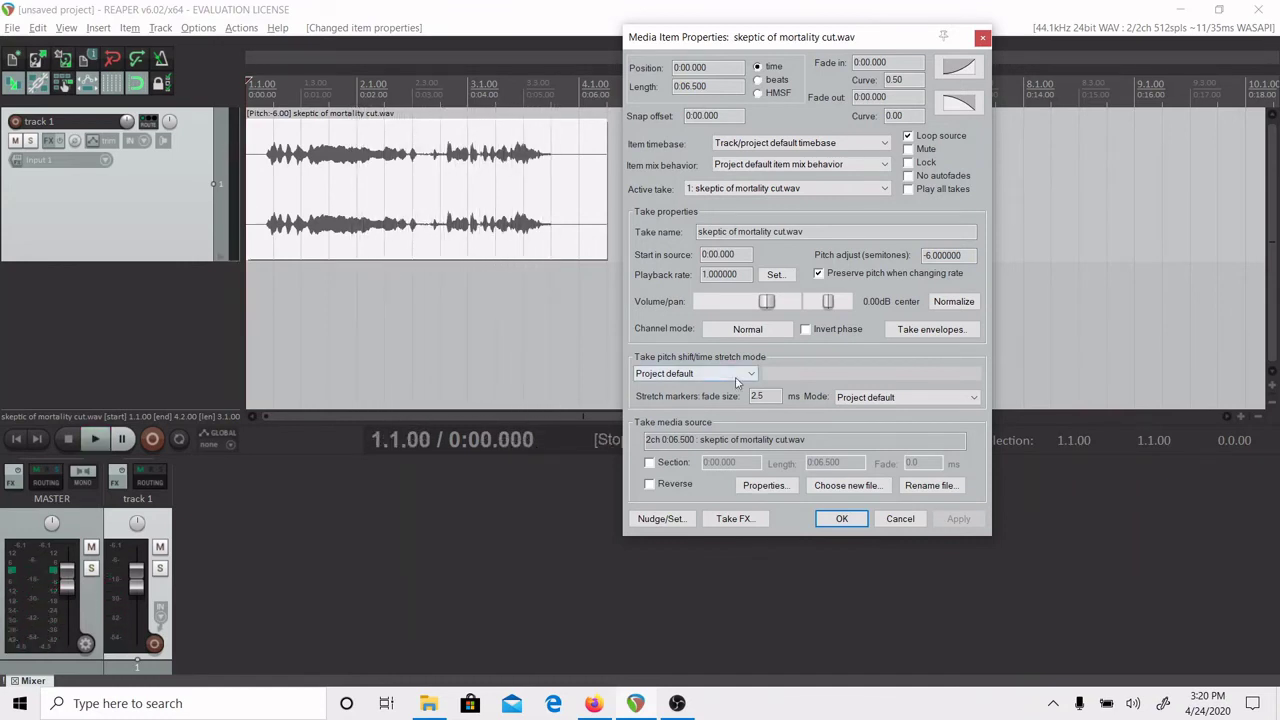
# Step: Reset the take's pitch adjustment to 0 semitones and apply it
pyautogui.click(928, 257)
pyautogui.press('Delete')
pyautogui.press('Delete')
pyautogui.write('0')
pyautogui.click(958, 518)
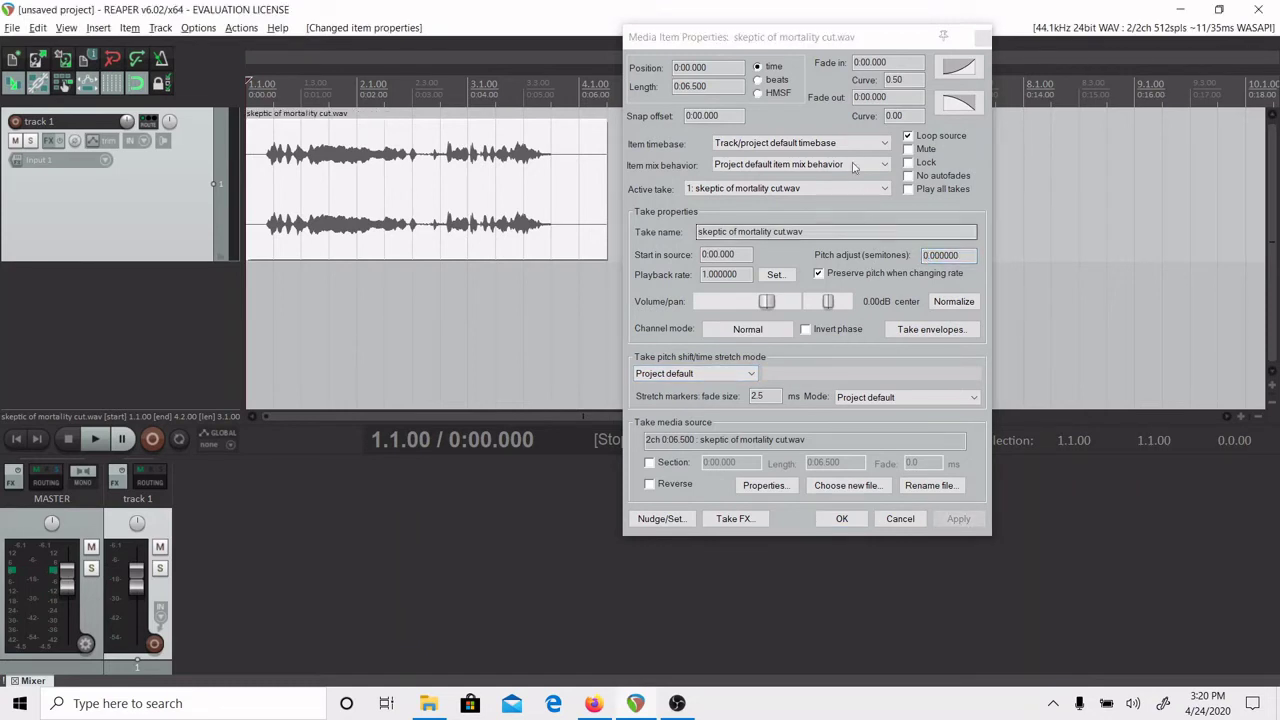
# Step: Disable pitch preservation when changing rate, set the take's playback rate to 2.000000, and apply the changes
pyautogui.moveTo(813, 41); pyautogui.dragTo(942, 58)
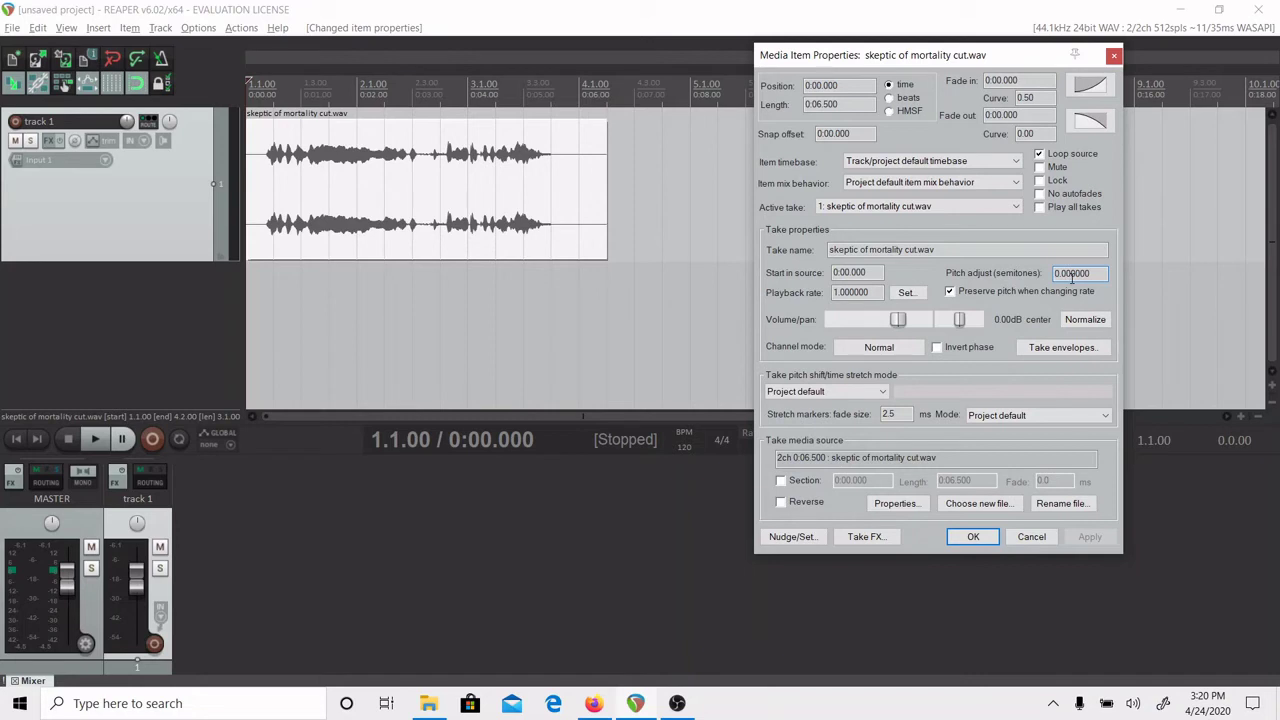
pyautogui.click(951, 292)
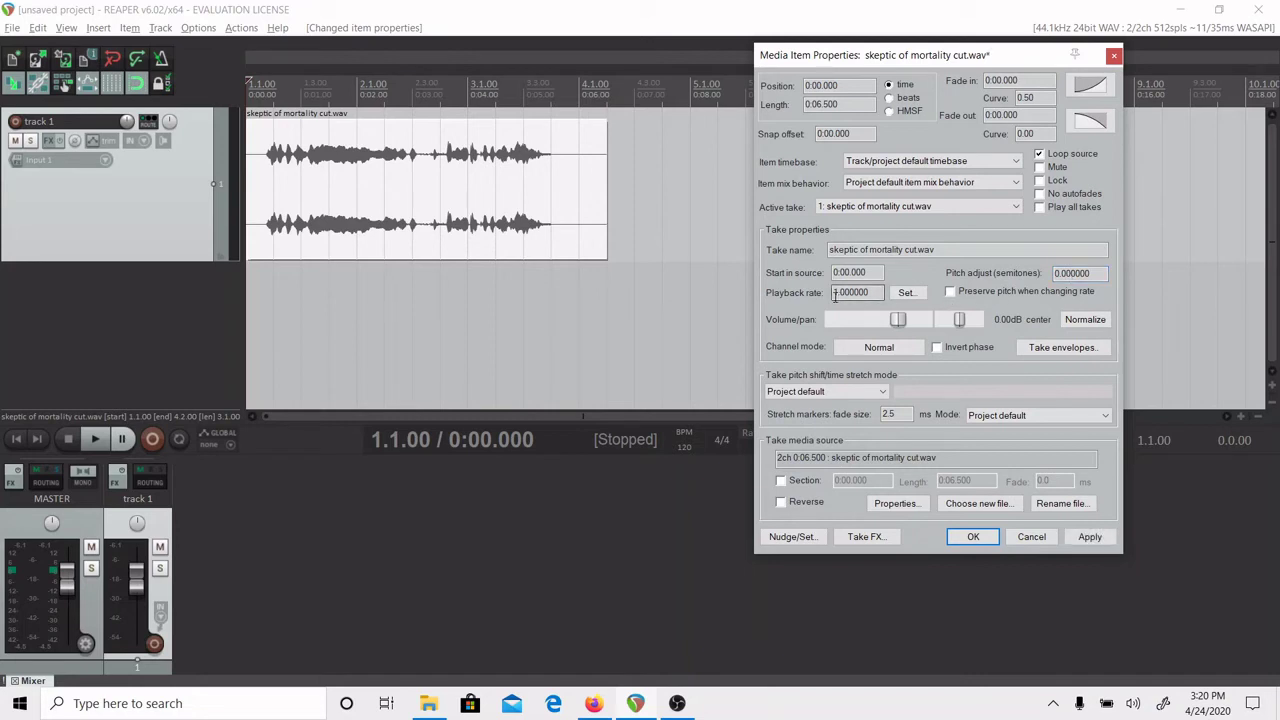
pyautogui.doubleClick(843, 297)
pyautogui.write('2')
pyautogui.click(1085, 539)
# Step: Shorten the double-speed clip to a length of 0:03.250 and play it
pyautogui.moveTo(606, 215); pyautogui.dragTo(440, 228)
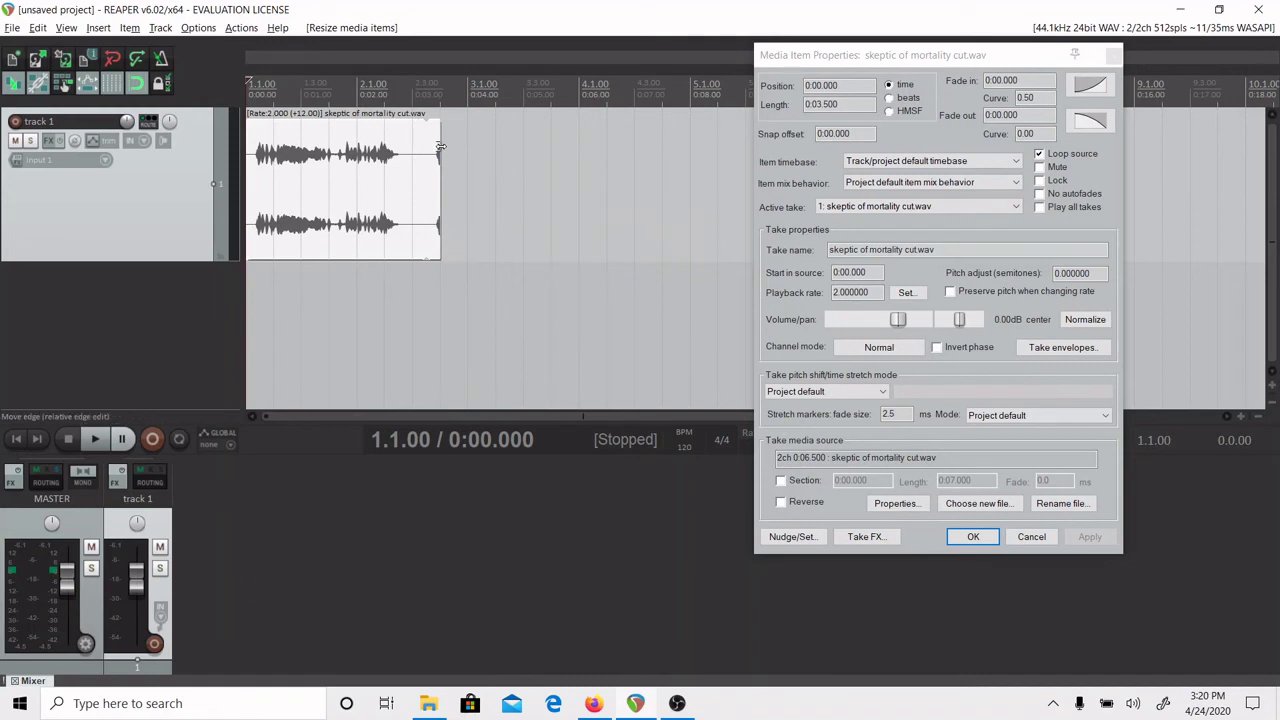
pyautogui.moveTo(440, 153); pyautogui.dragTo(428, 155)
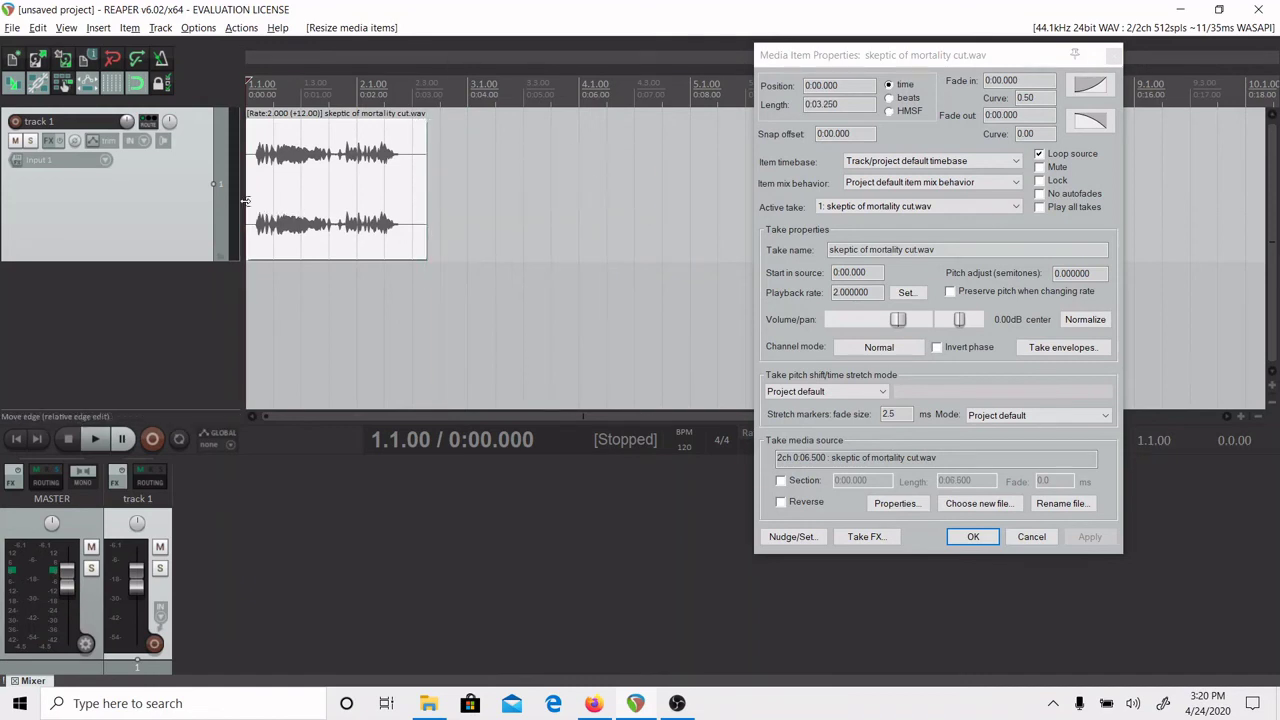
pyautogui.press('space')
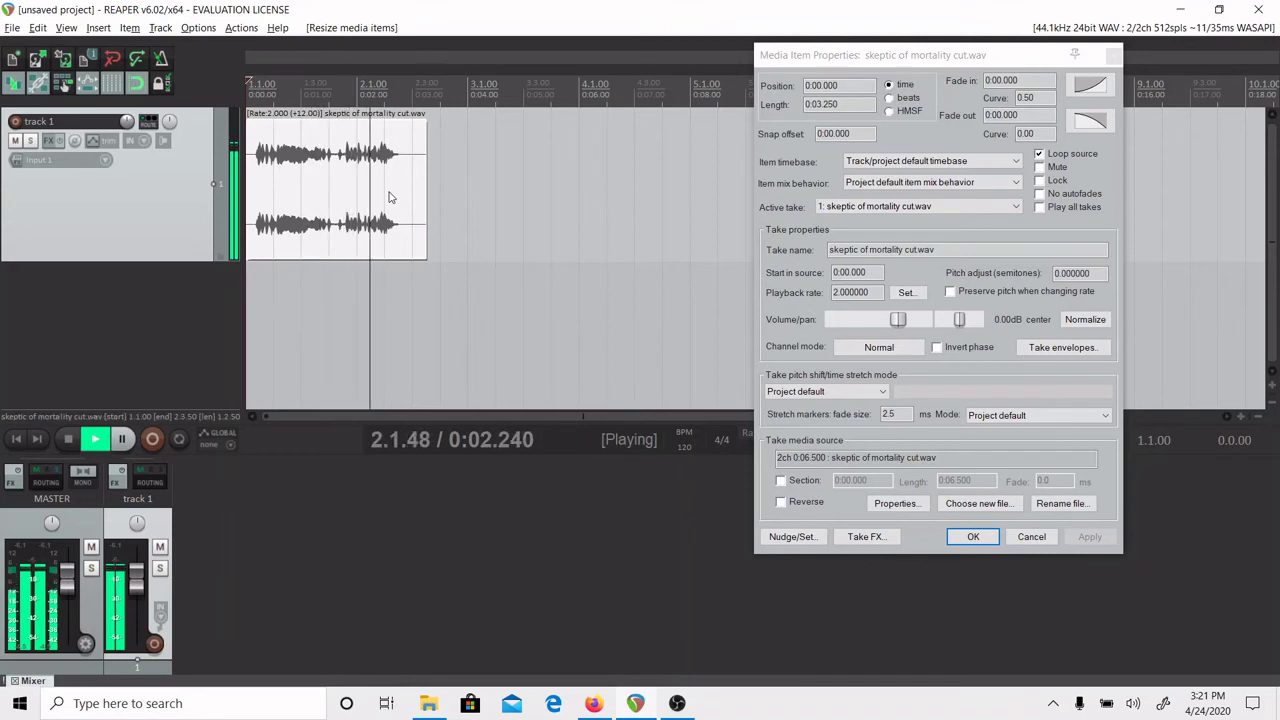
pyautogui.press('space')
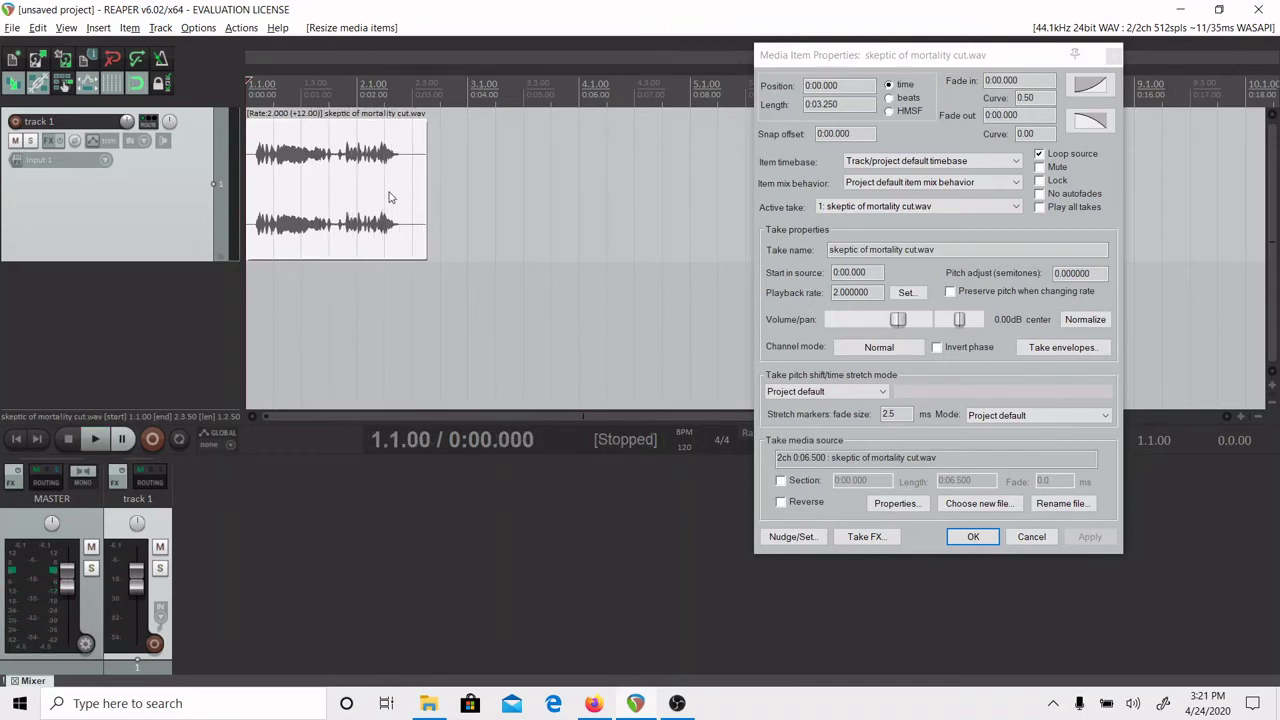
# Step: Set the playback rate to 1.000000, re-enable pitch preservation, apply, and extend the clip to 0:06.500
pyautogui.click(842, 291)
pyautogui.press('BackSpace')
pyautogui.press('BackSpace')
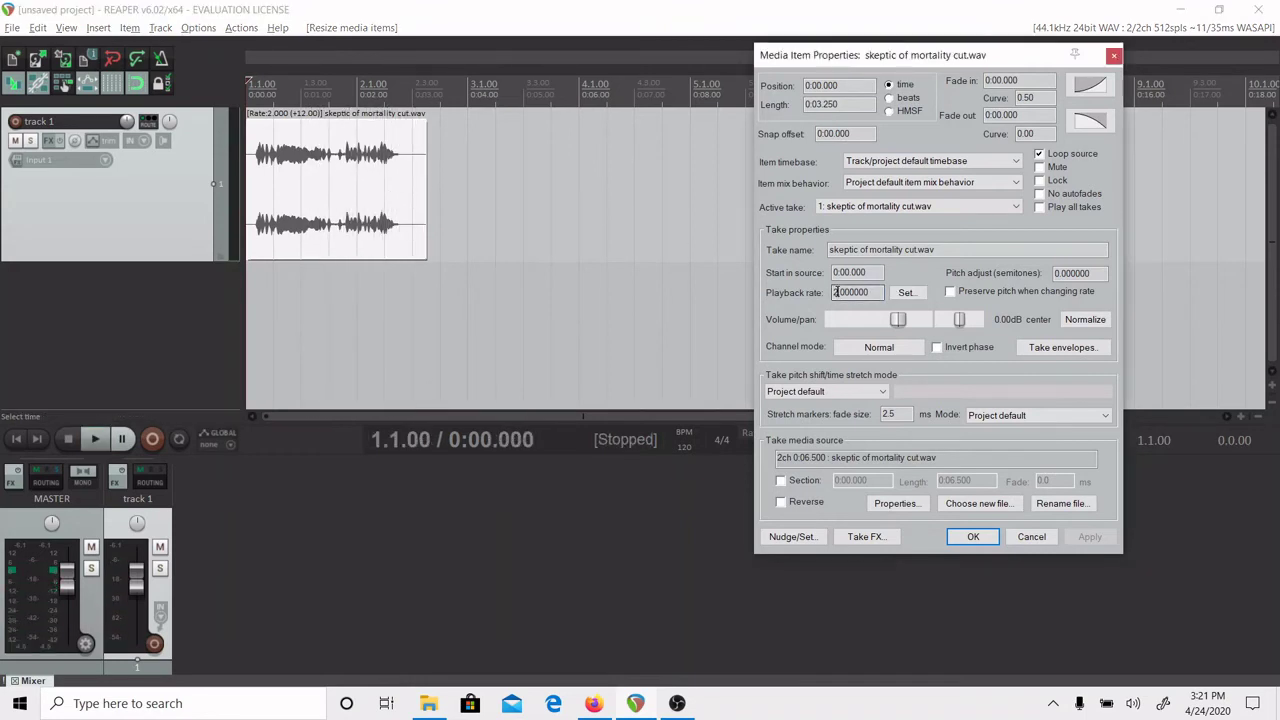
pyautogui.write('1')
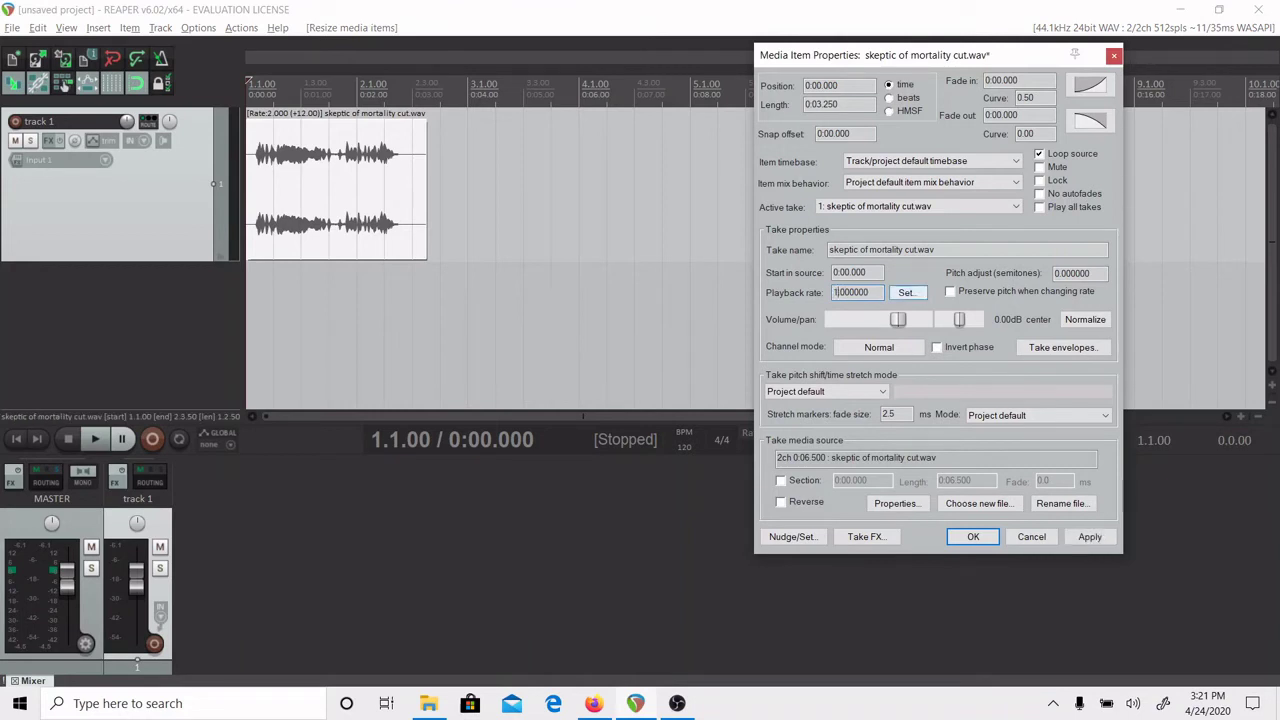
pyautogui.click(966, 291)
pyautogui.click(1090, 537)
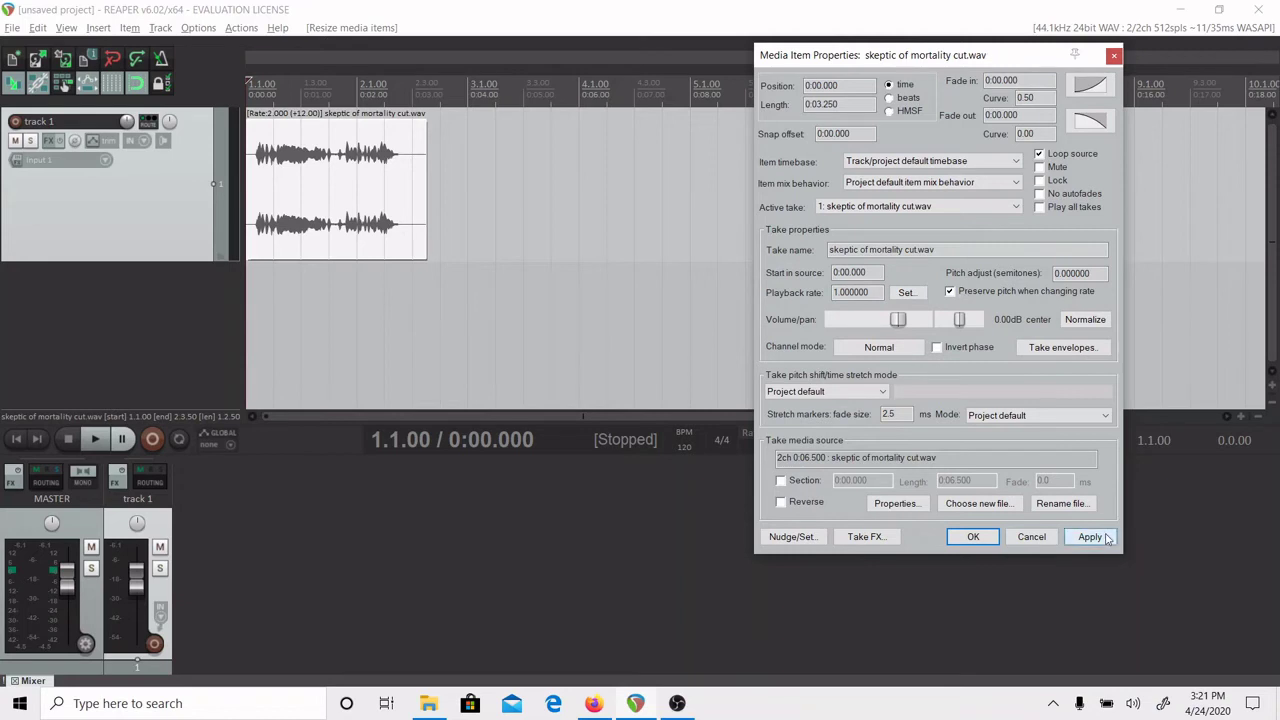
pyautogui.moveTo(424, 200); pyautogui.dragTo(606, 202)
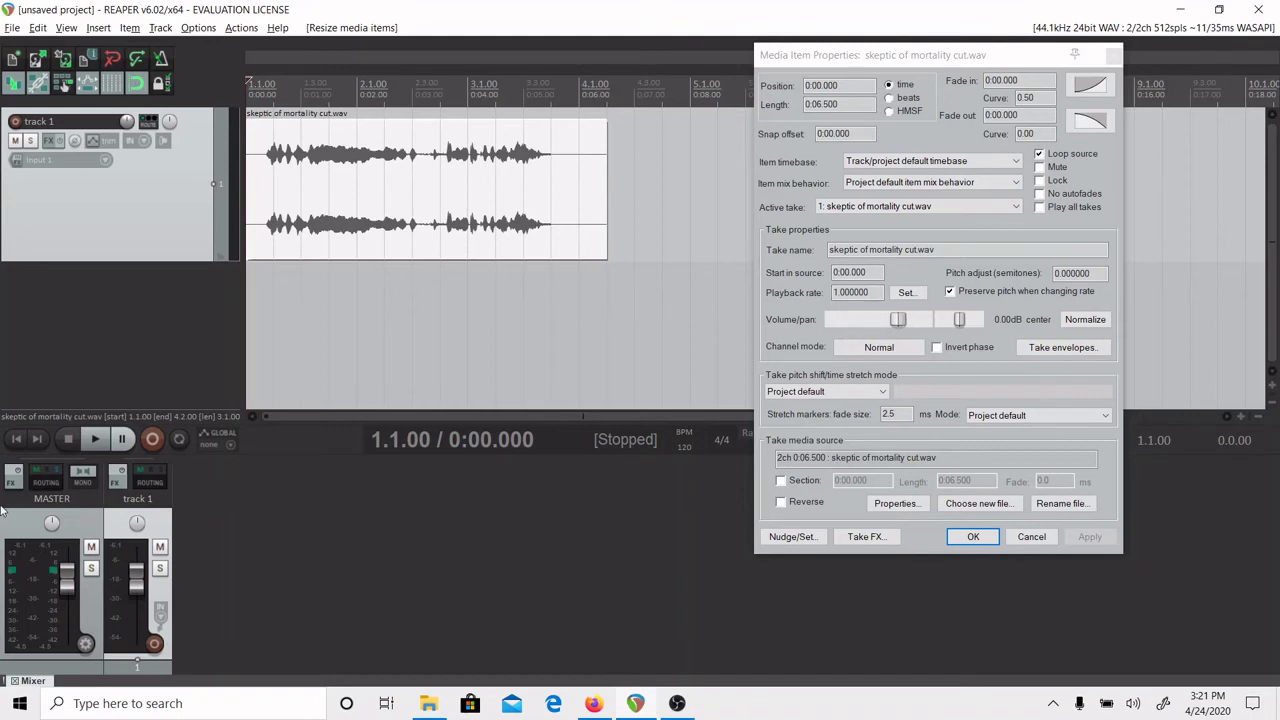
# Step: Try lowering track 1's volume in the mixer to -4.92 dB, and return it to its original level
pyautogui.moveTo(139, 582)
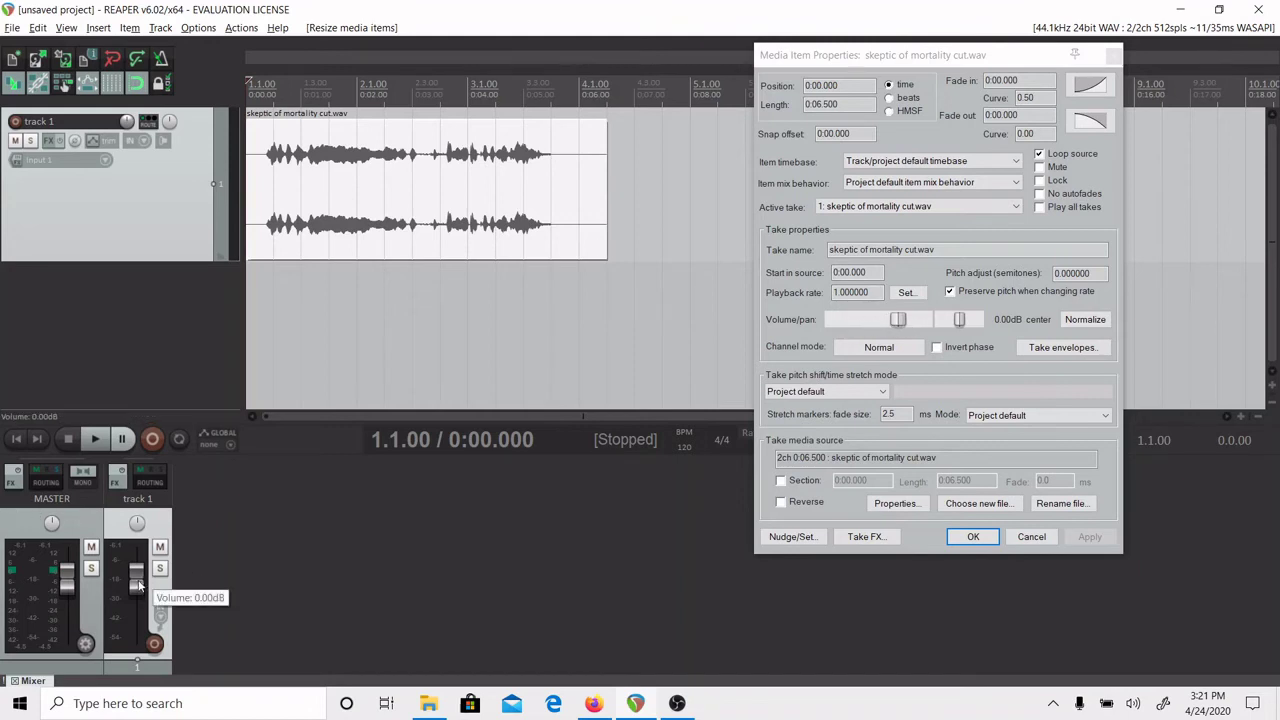
pyautogui.scroll(4, 139, 582)
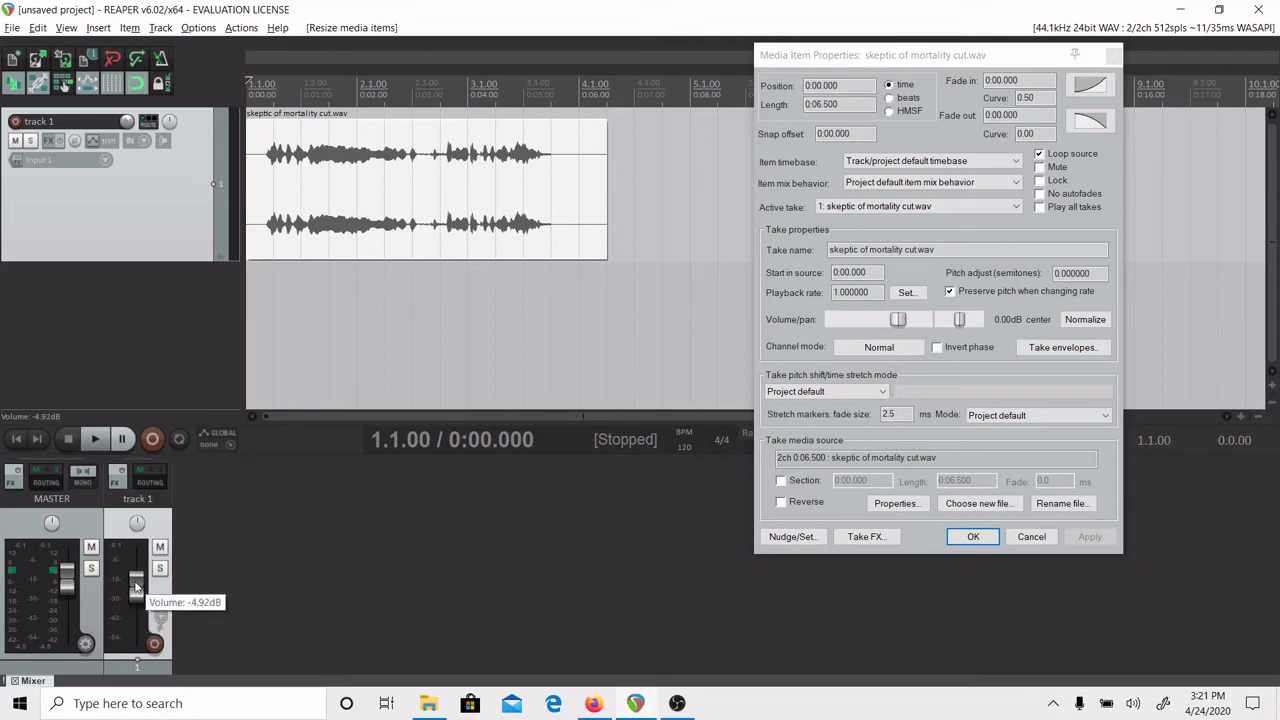
pyautogui.moveTo(139, 580); pyautogui.dragTo(139, 582)
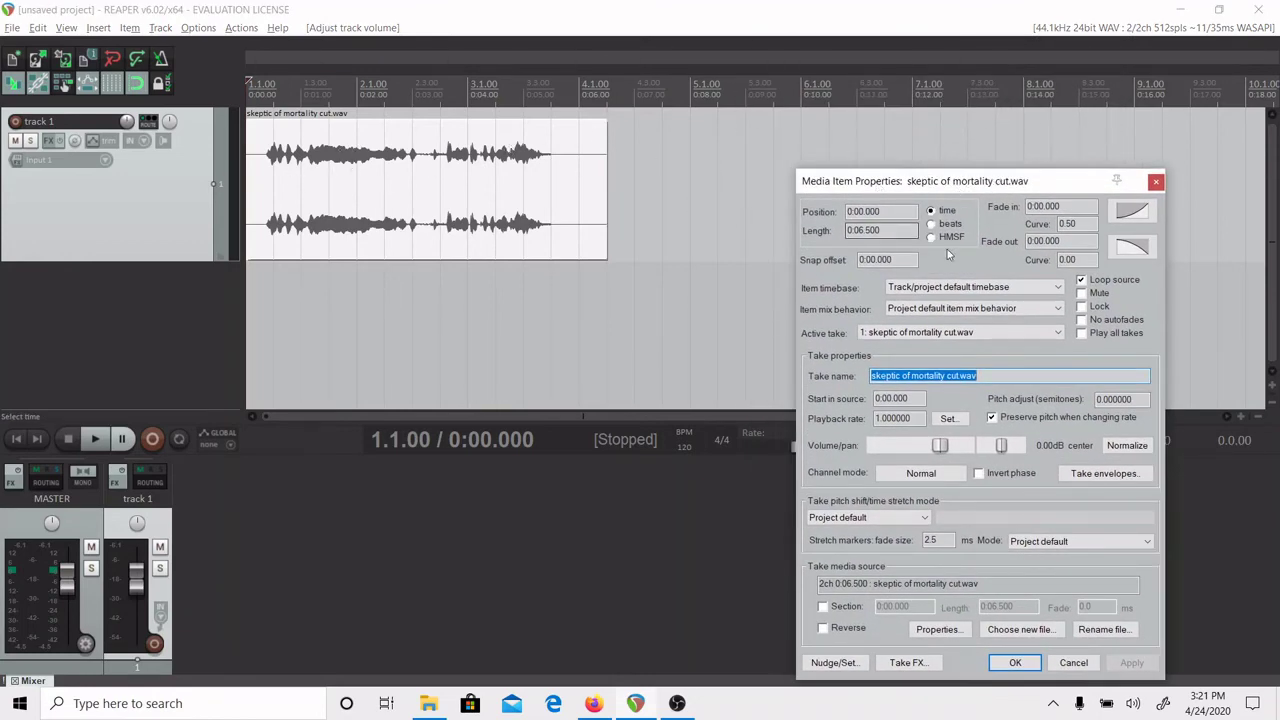
# Step: Try raising the take volume to +10.4 dB in the media item properties, and reset it to 0.00 dB
pyautogui.moveTo(925, 182); pyautogui.dragTo(839, 63)
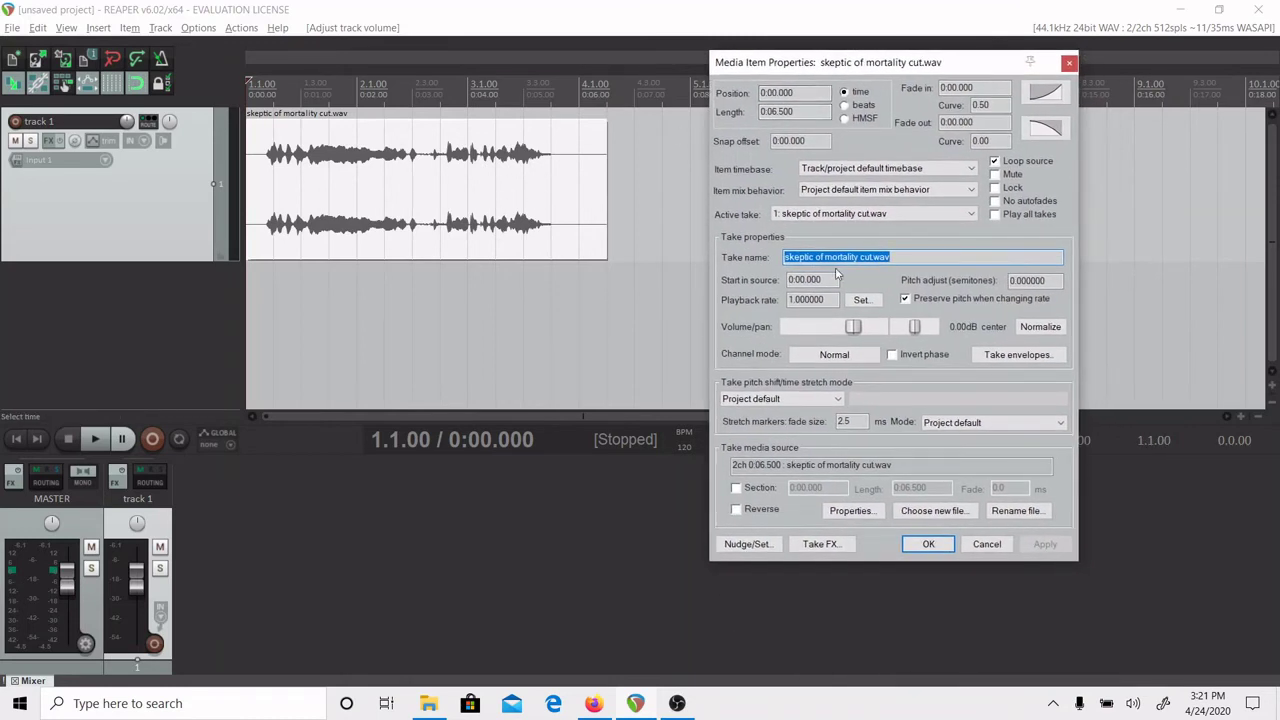
pyautogui.moveTo(852, 333)
pyautogui.mouseDown()
pyautogui.moveTo(825, 331)
pyautogui.moveTo(875, 331)
pyautogui.mouseUp()
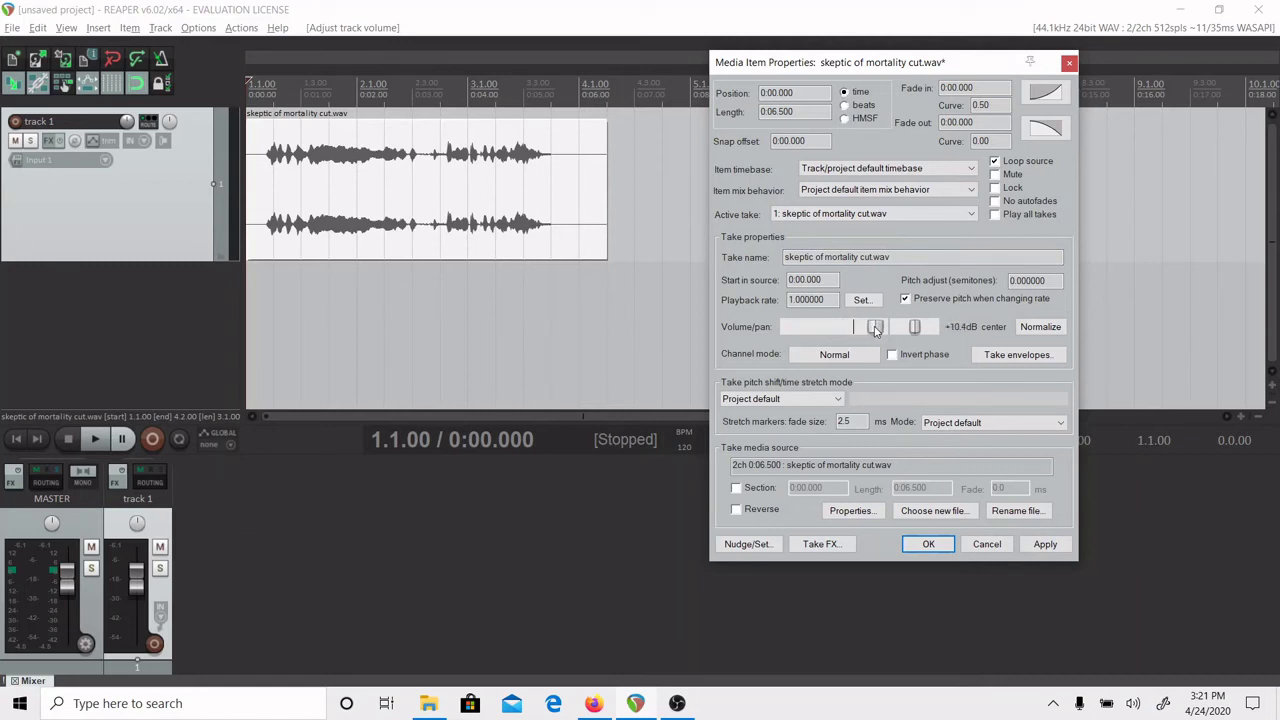
pyautogui.doubleClick(875, 331)
# Step: Pan the take 100% left, apply the change, and play the clip
pyautogui.moveTo(914, 331); pyautogui.dragTo(876, 340)
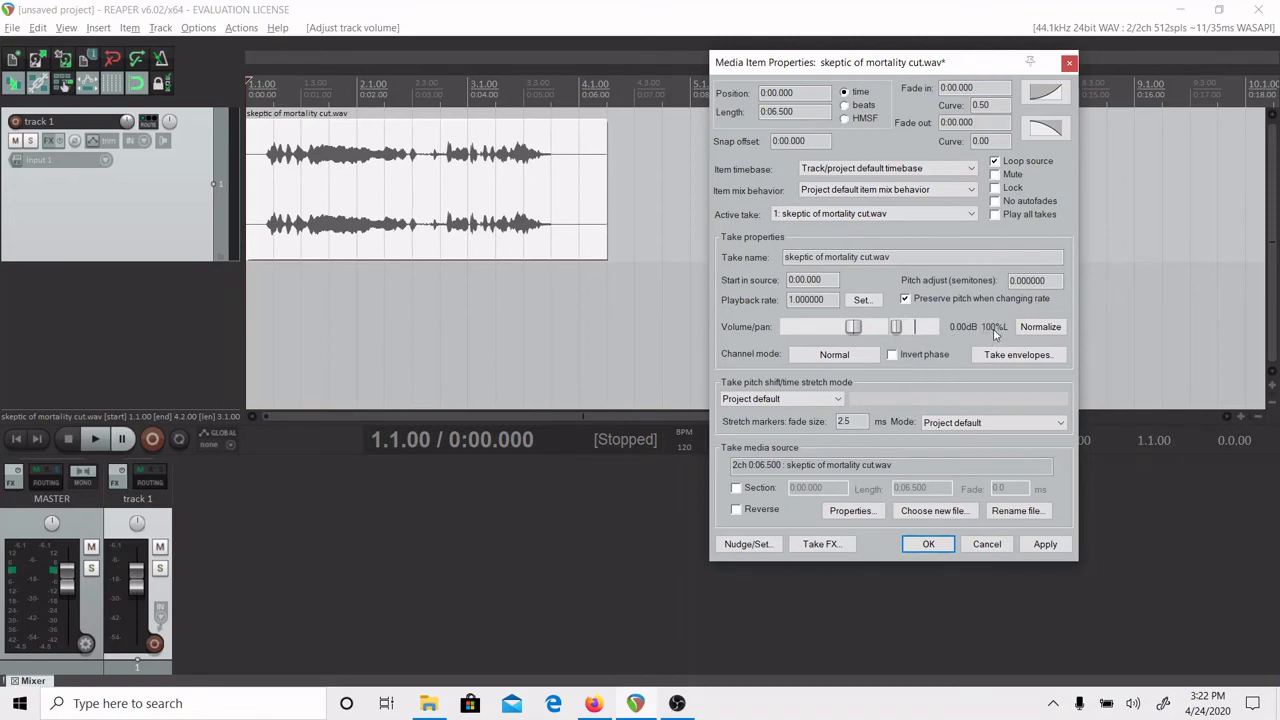
pyautogui.press('space')
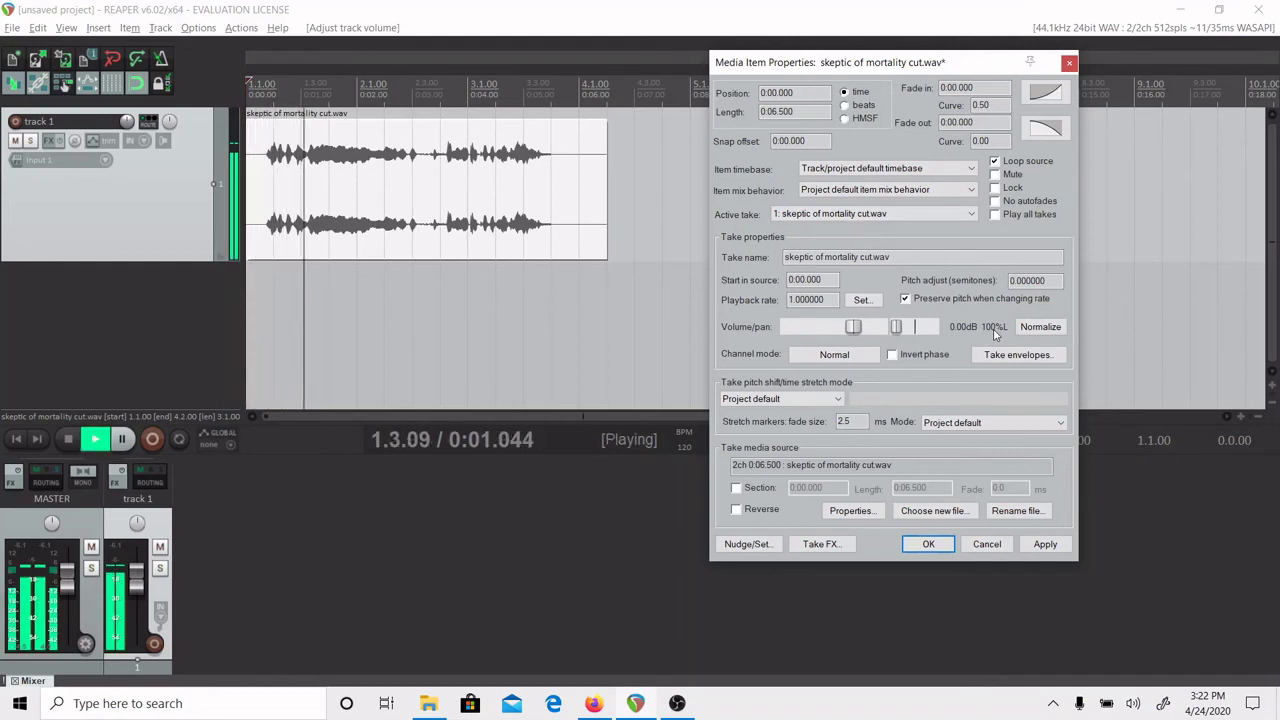
pyautogui.press('space')
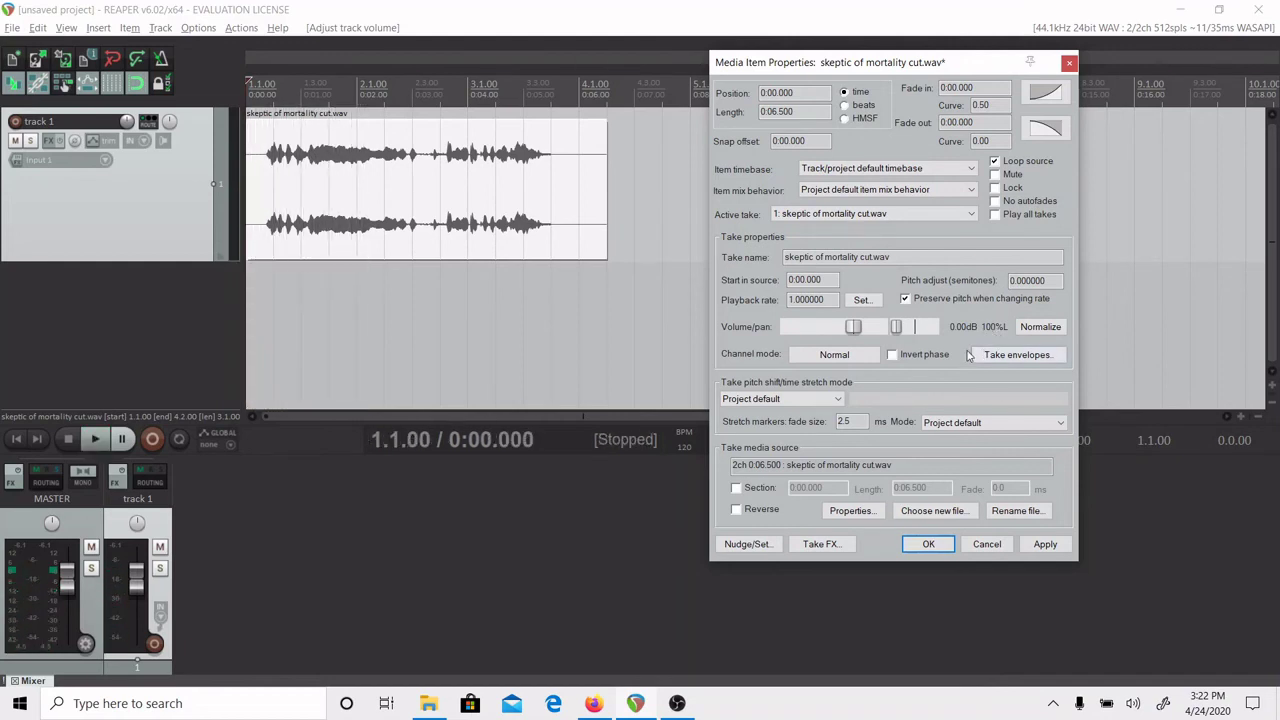
pyautogui.click(1044, 544)
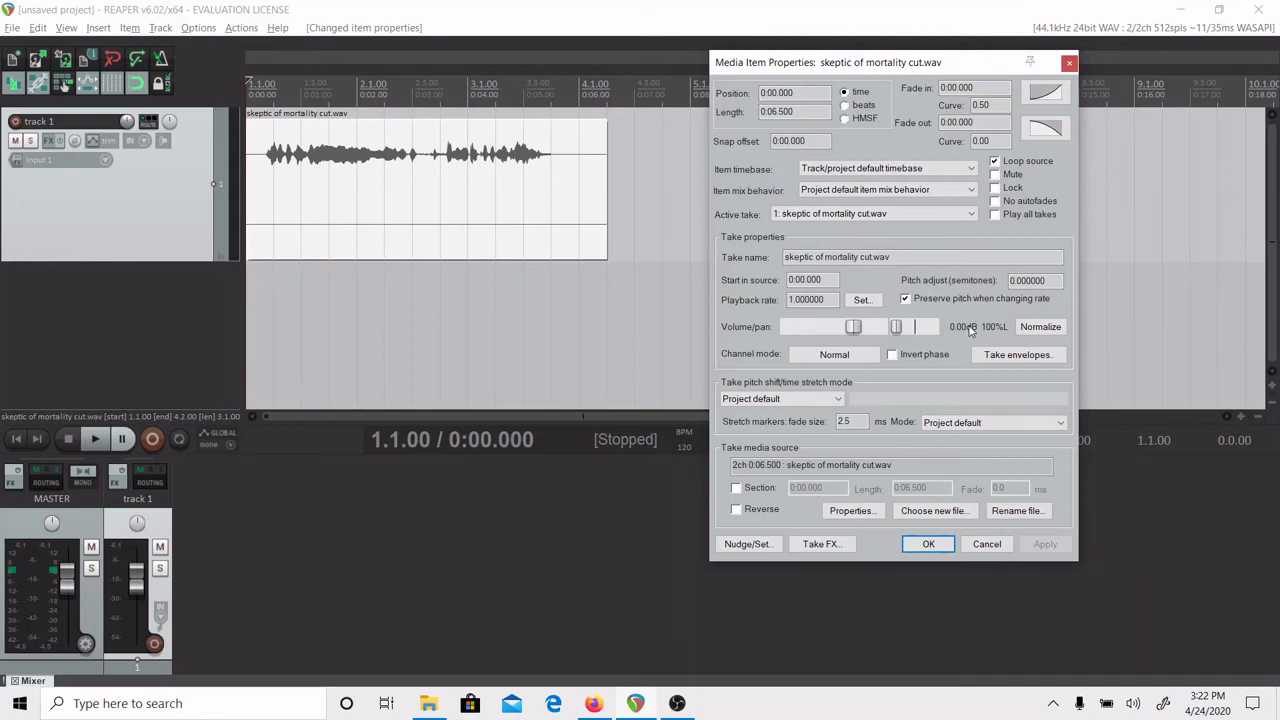
pyautogui.press('space')
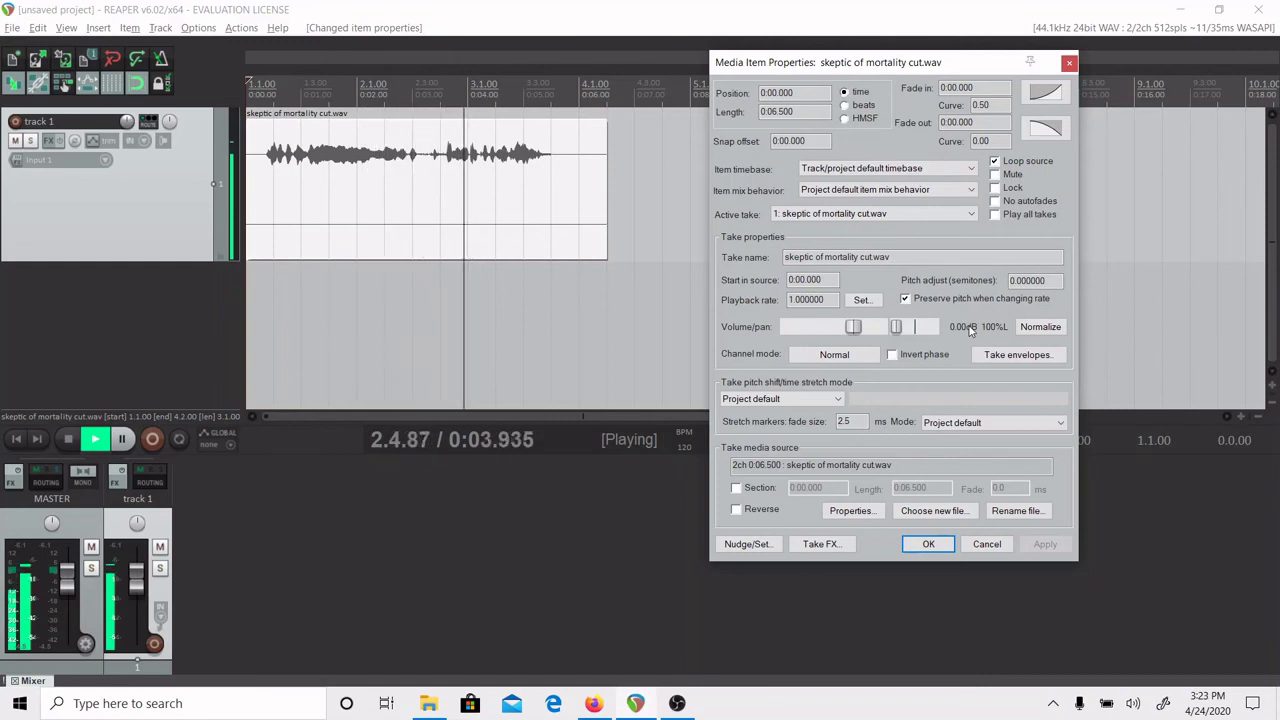
pyautogui.press('space')
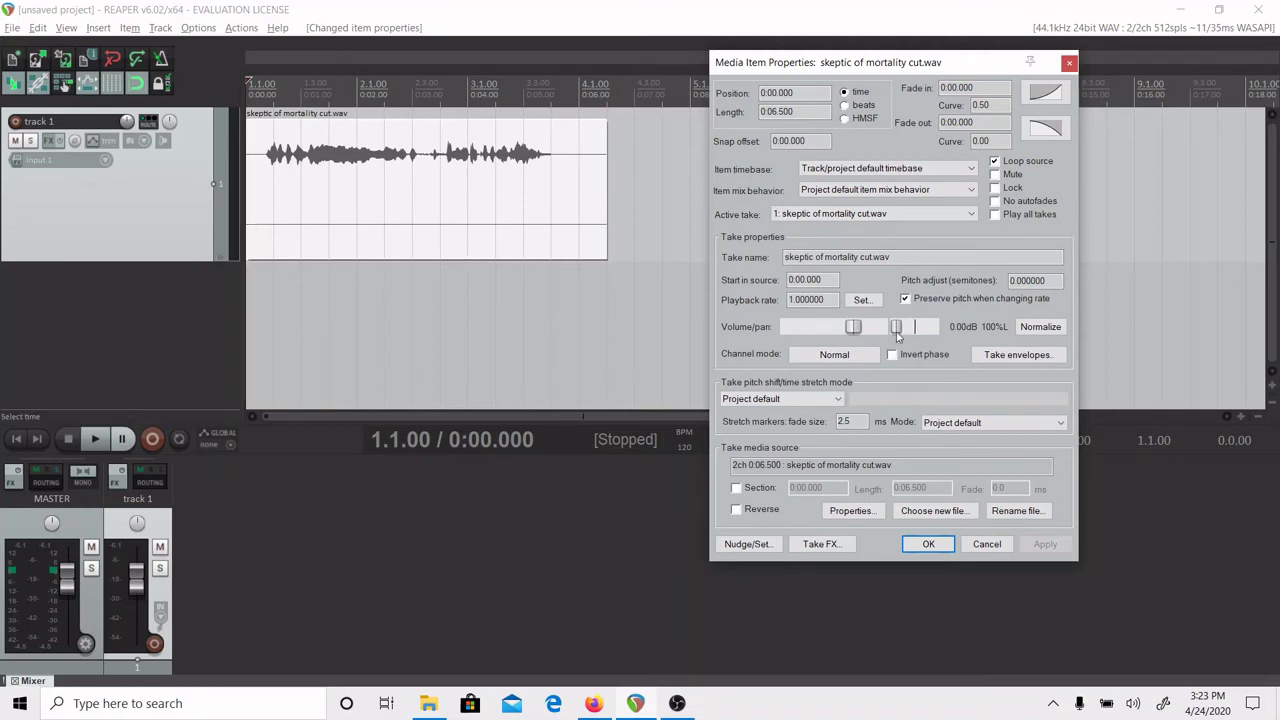
# Step: Pan the take 100% right, apply the change, and play the clip
pyautogui.moveTo(897, 335); pyautogui.dragTo(975, 333)
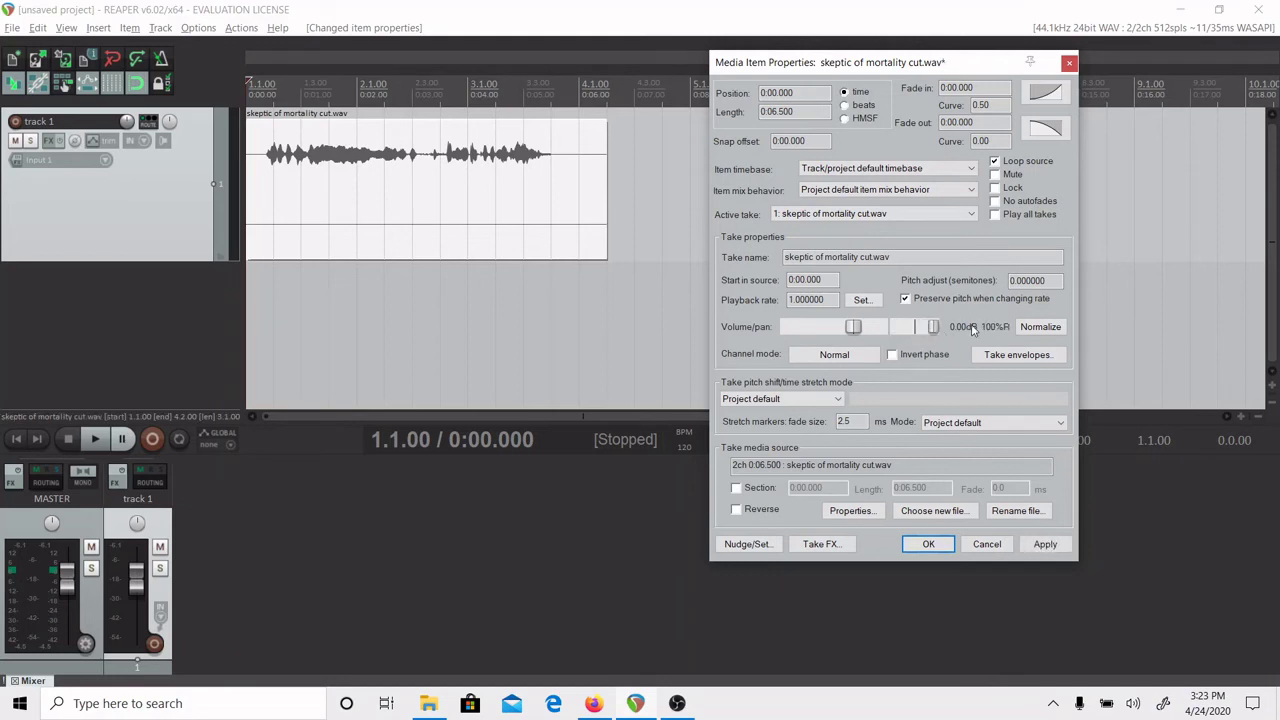
pyautogui.click(1045, 544)
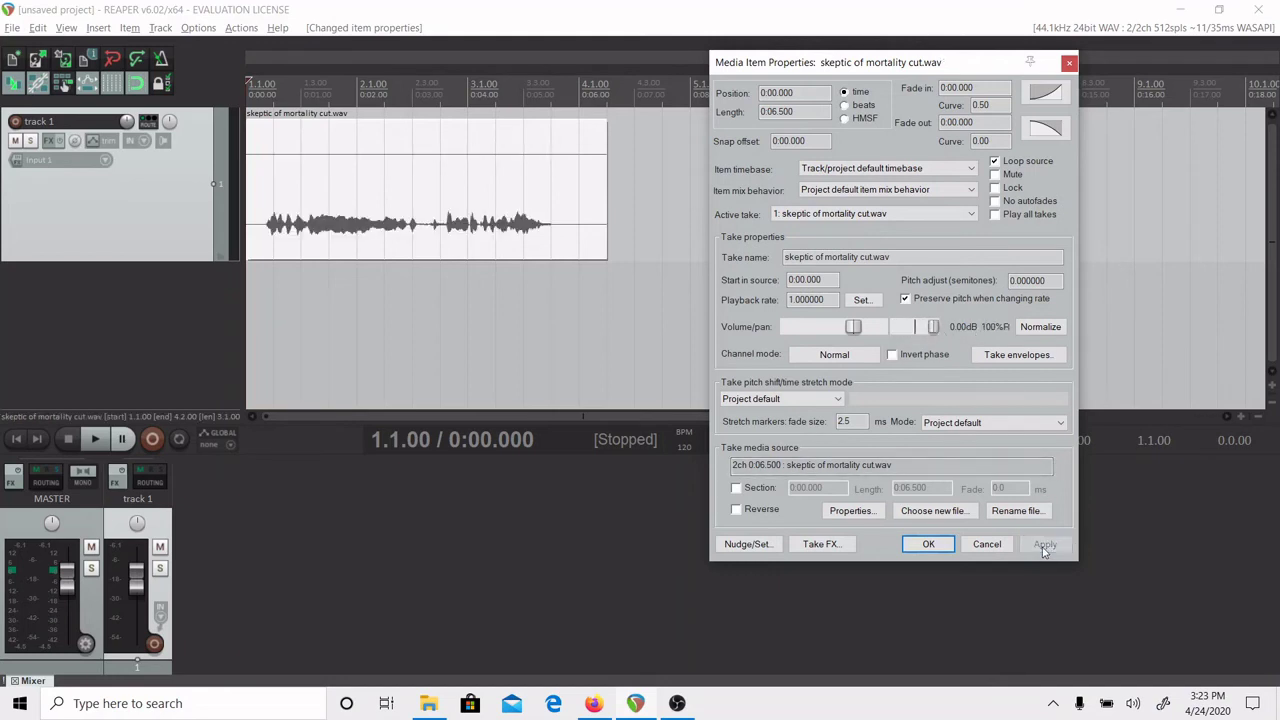
pyautogui.press('space')
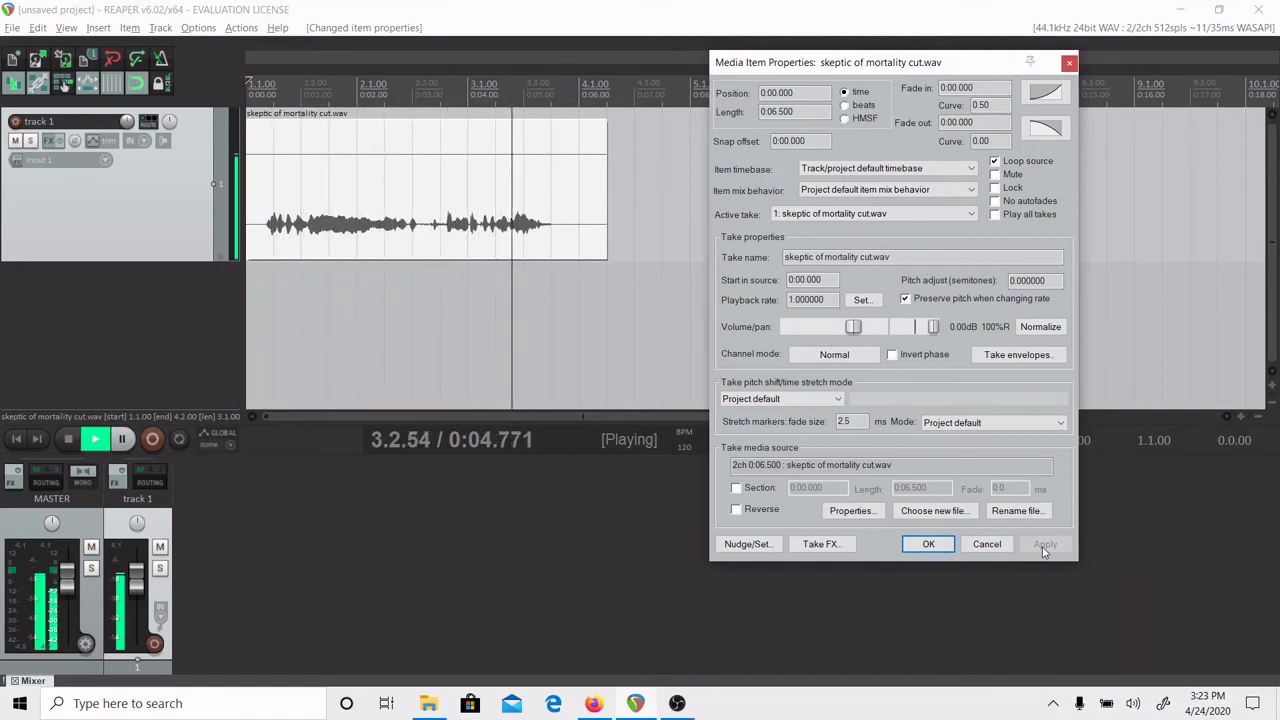
pyautogui.press('space')
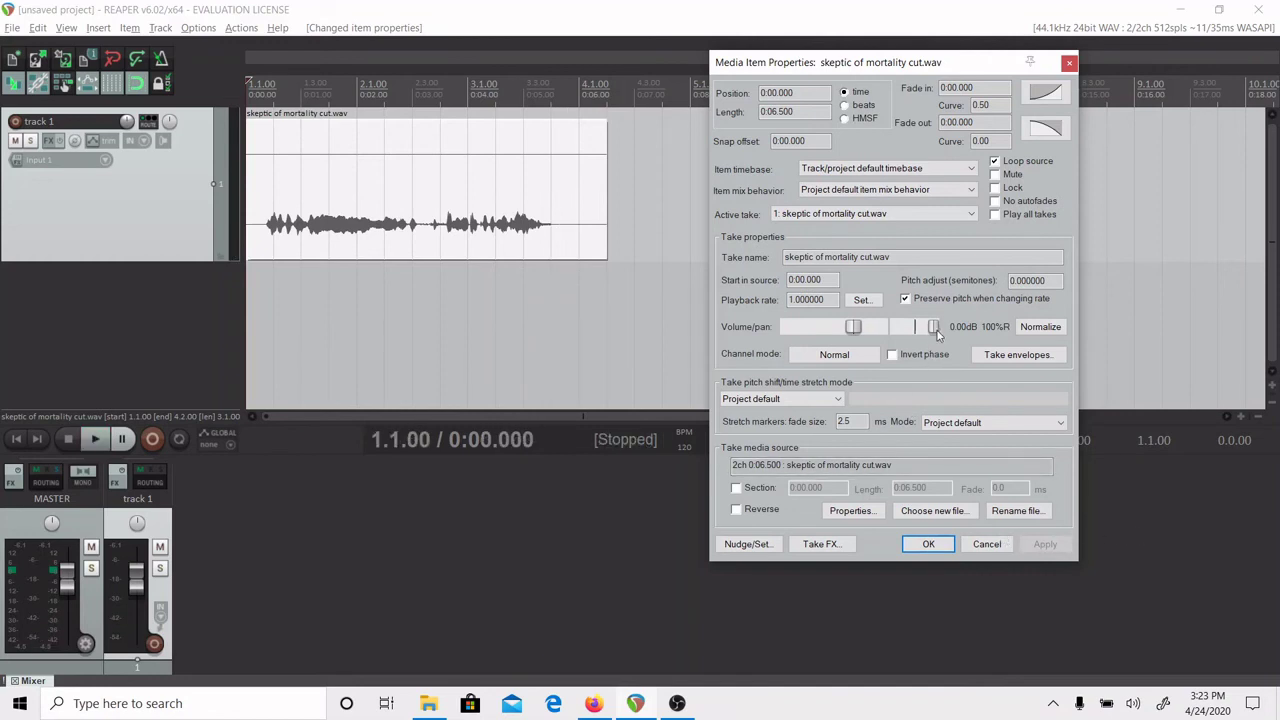
# Step: Pan the take 25% left, accept the media item properties, and play the clip
pyautogui.moveTo(933, 335); pyautogui.dragTo(918, 333)
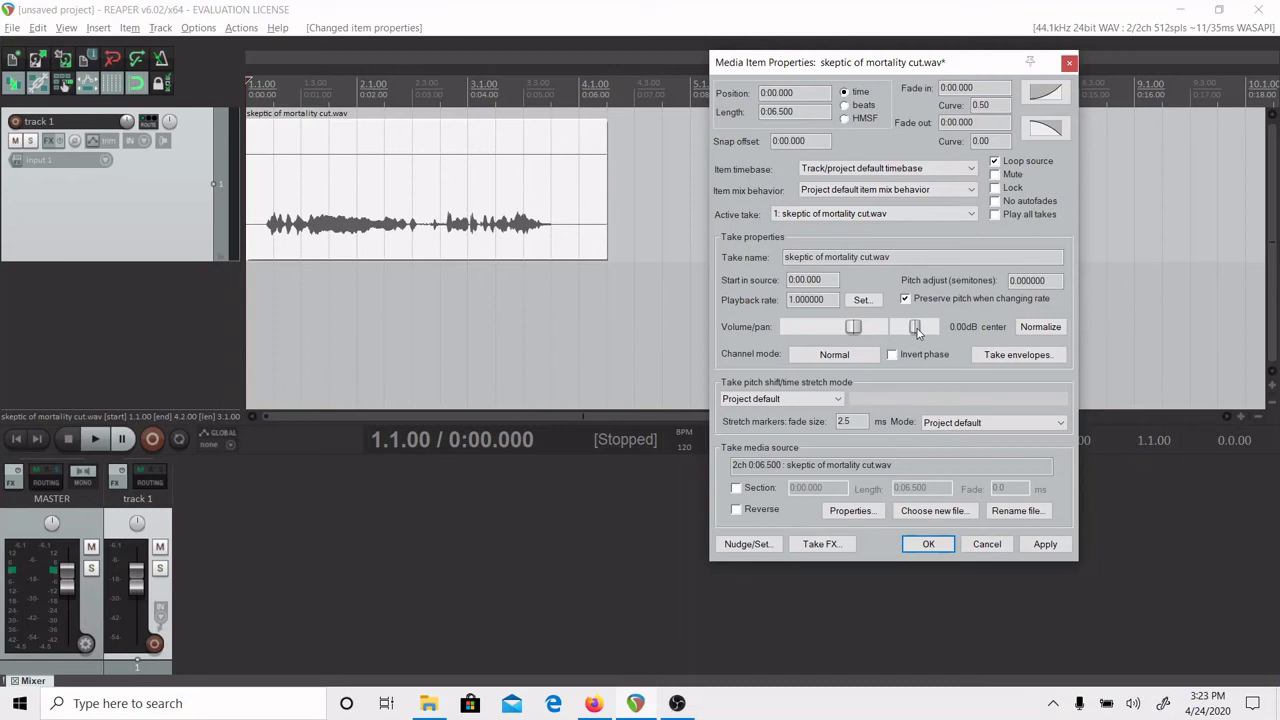
pyautogui.moveTo(917, 332); pyautogui.dragTo(911, 332)
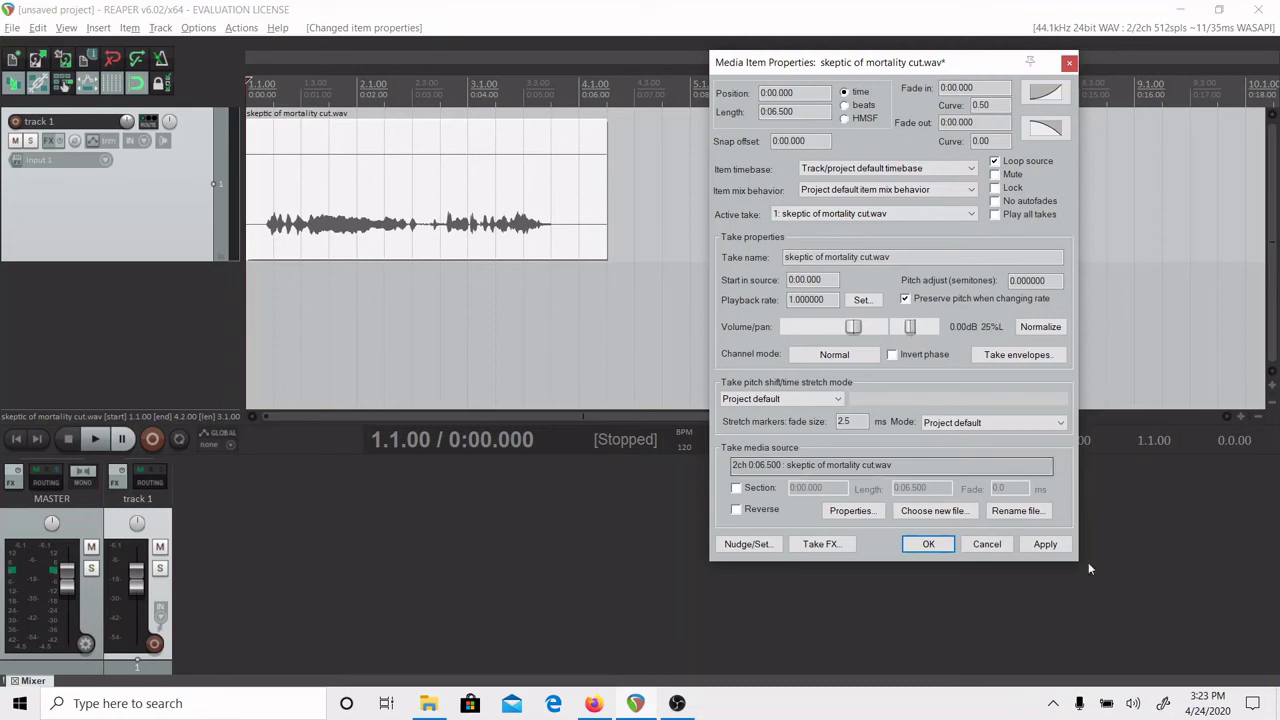
pyautogui.click(1045, 544)
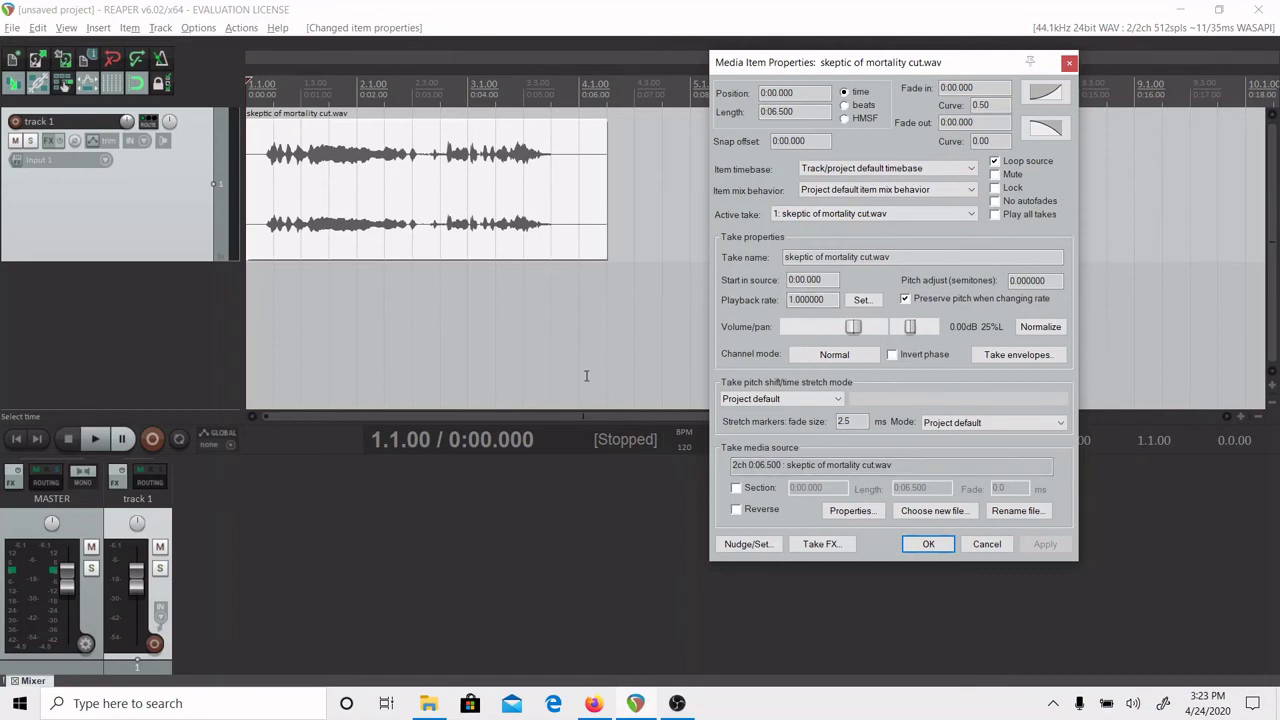
pyautogui.press('space')
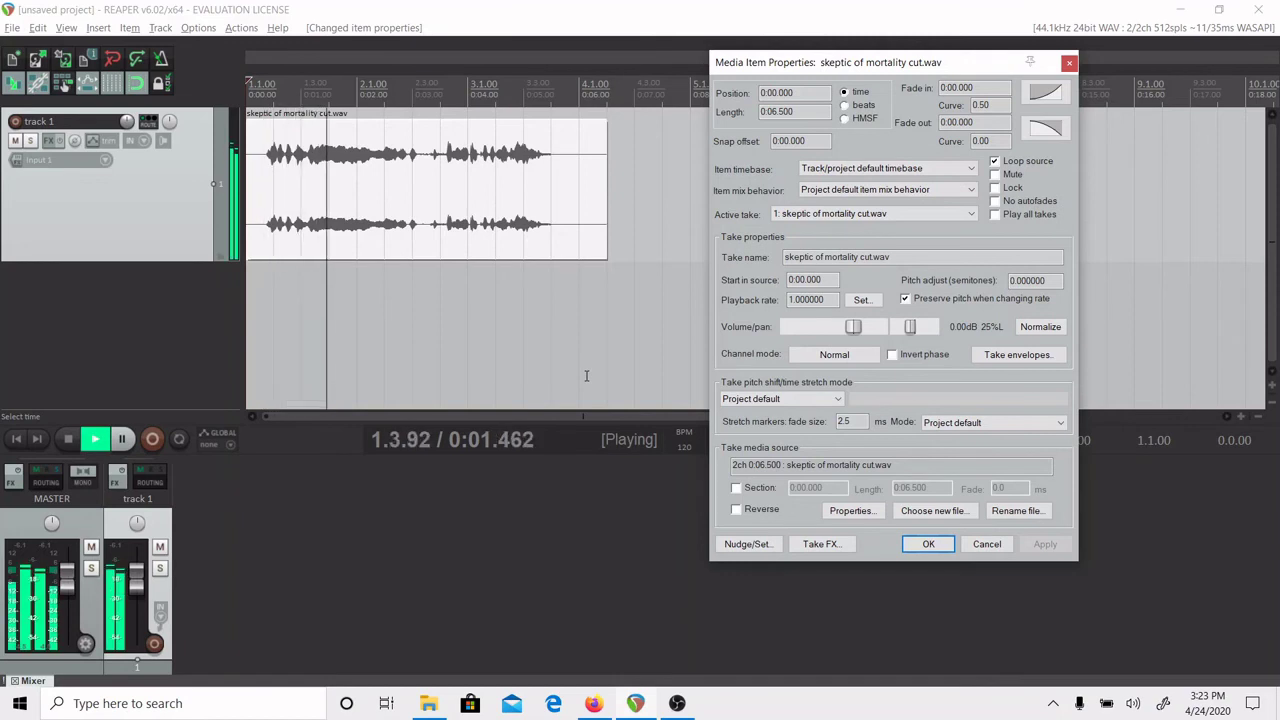
pyautogui.press('space')
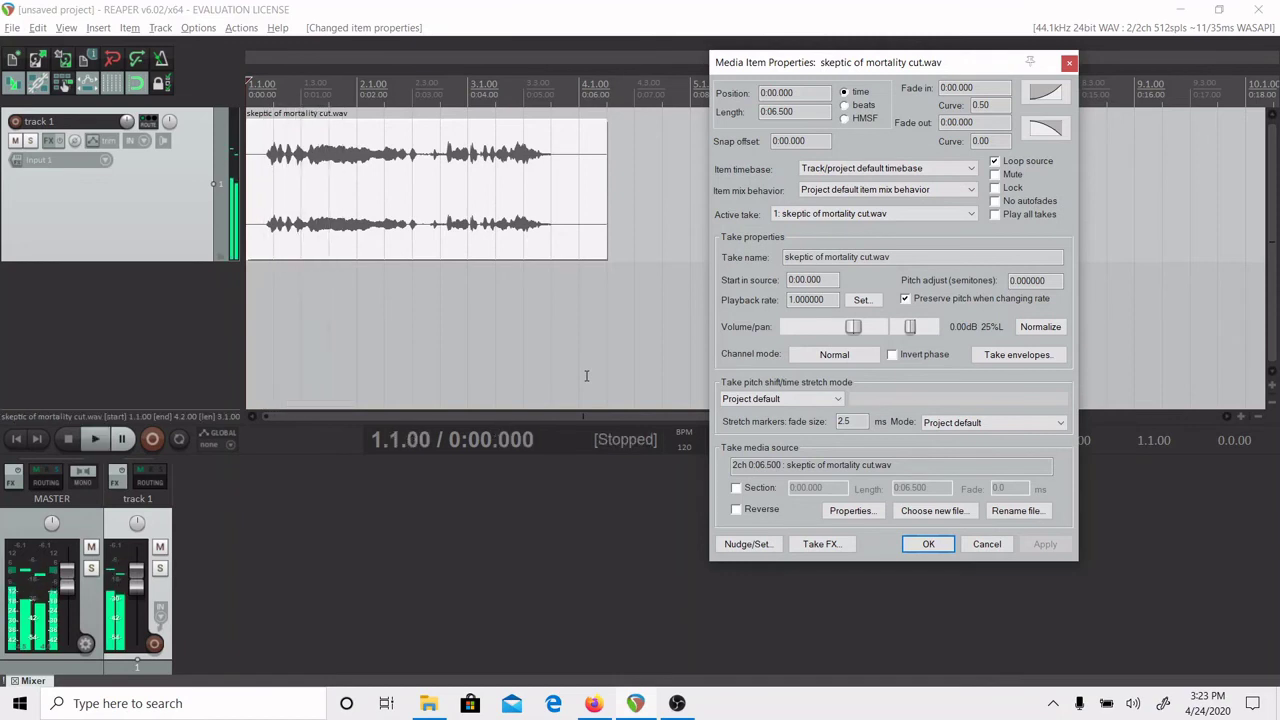
pyautogui.click(922, 545)
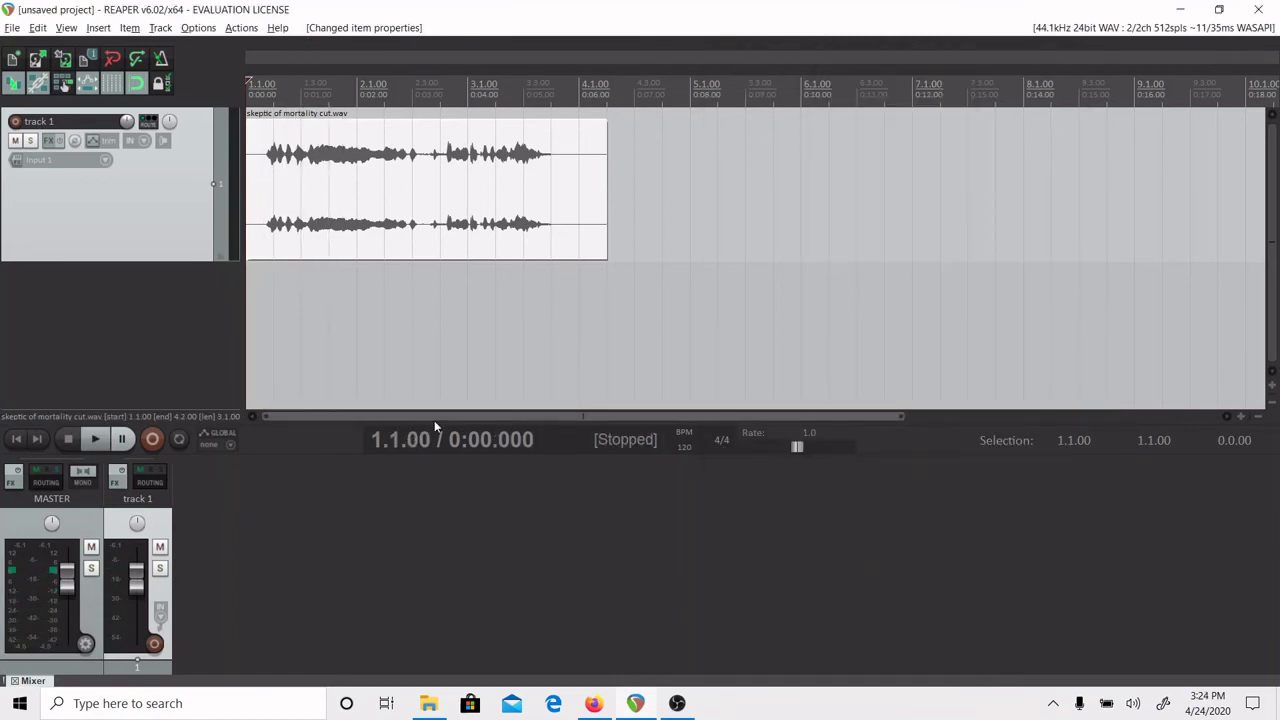
pyautogui.press('space')
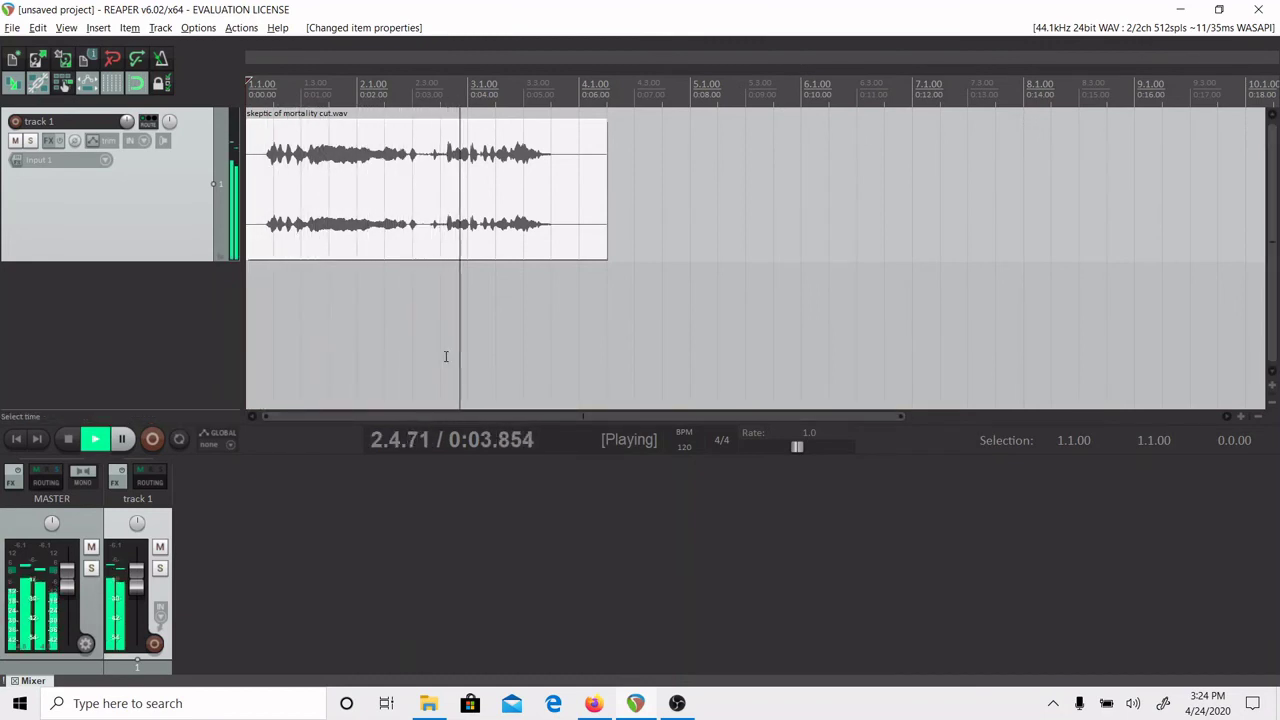
pyautogui.press('space')
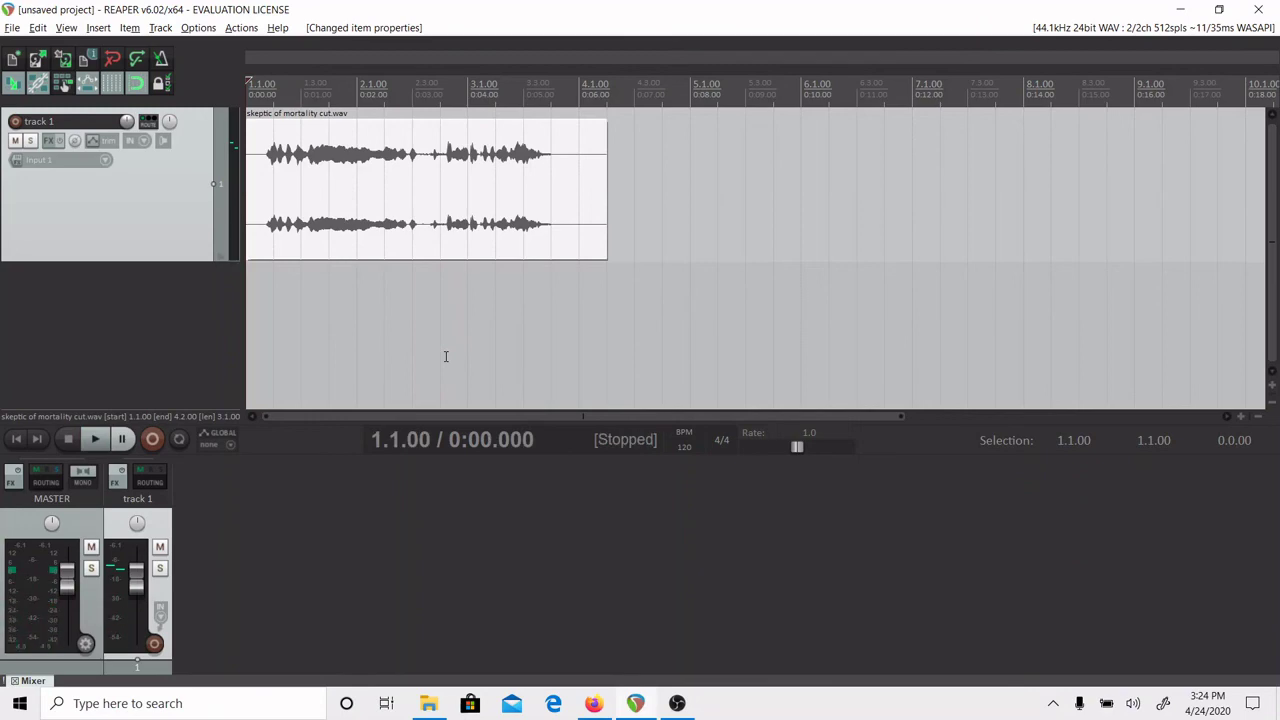
# Step: Reopen the clip's media item properties and reset the take pan to center
pyautogui.click(190, 28)
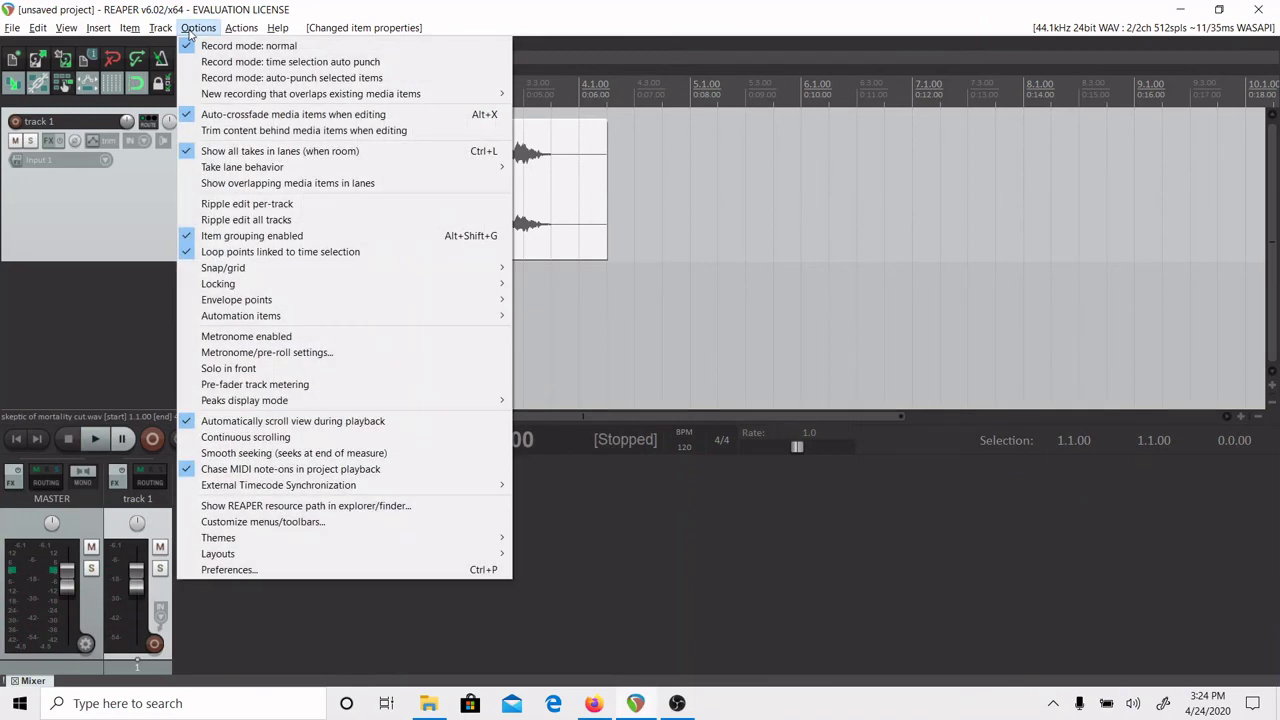
pyautogui.click(192, 30)
pyautogui.rightClick(452, 220)
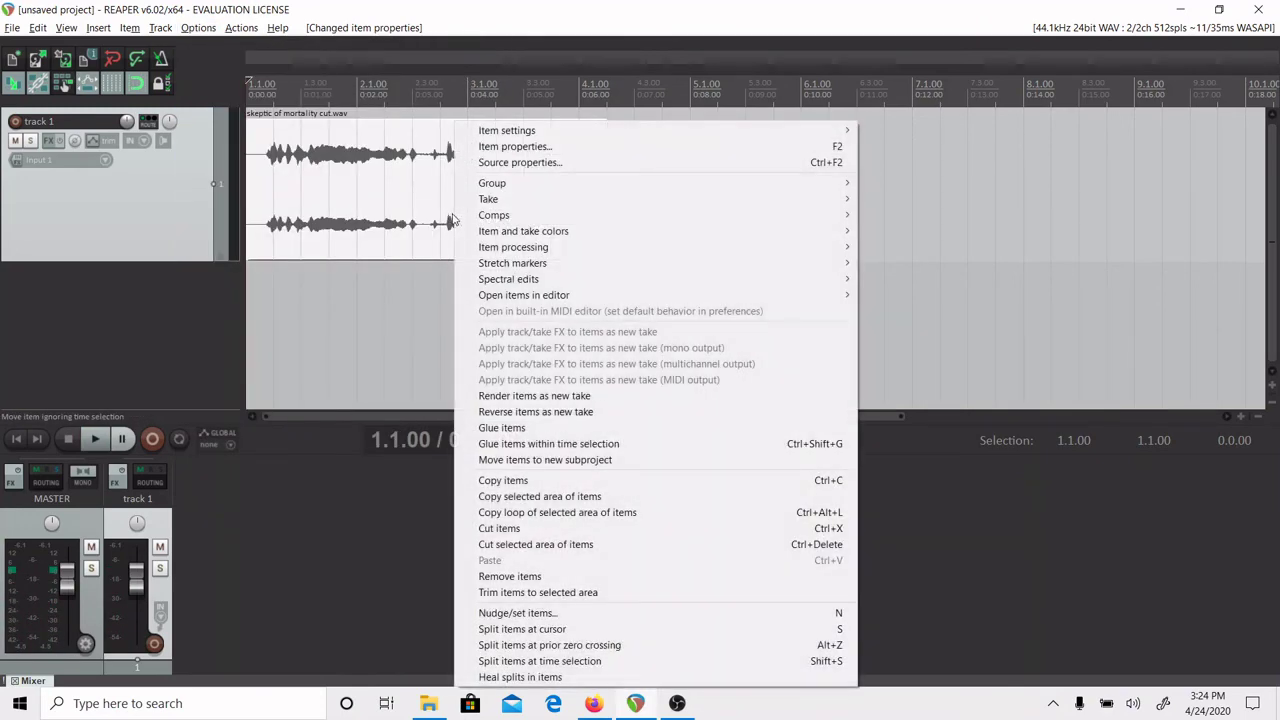
pyautogui.click(487, 148)
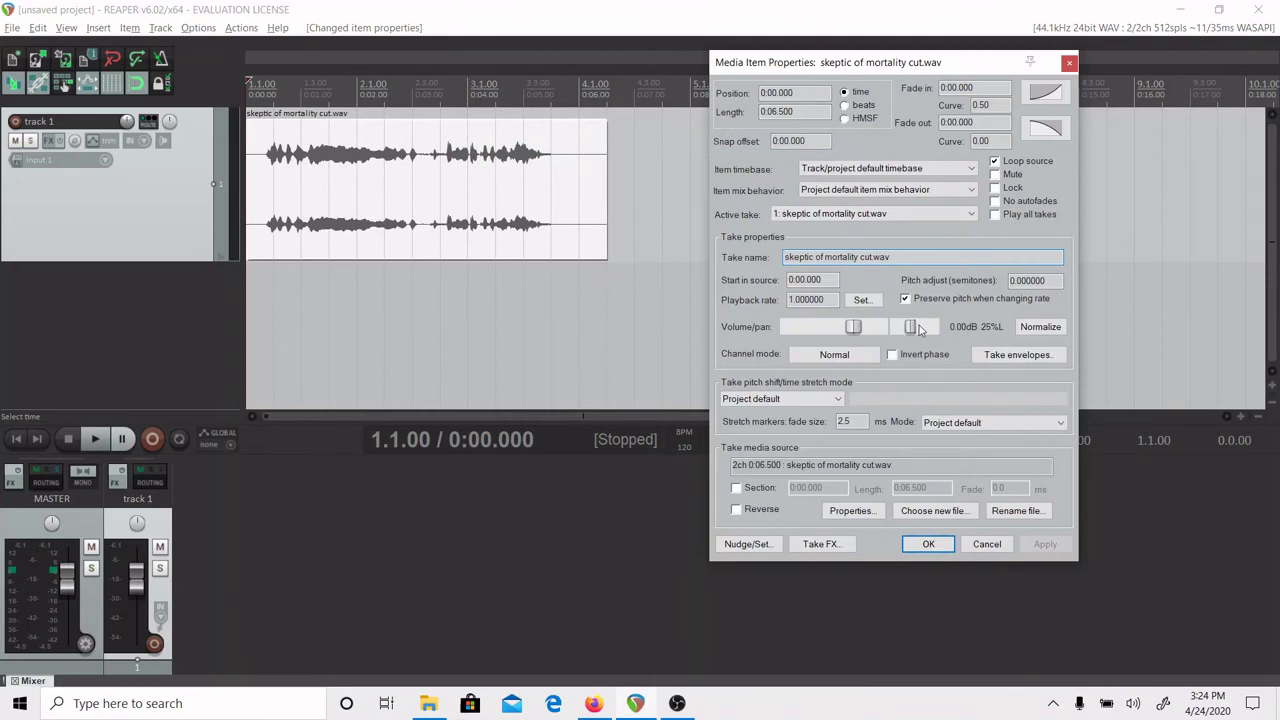
pyautogui.doubleClick(911, 328)
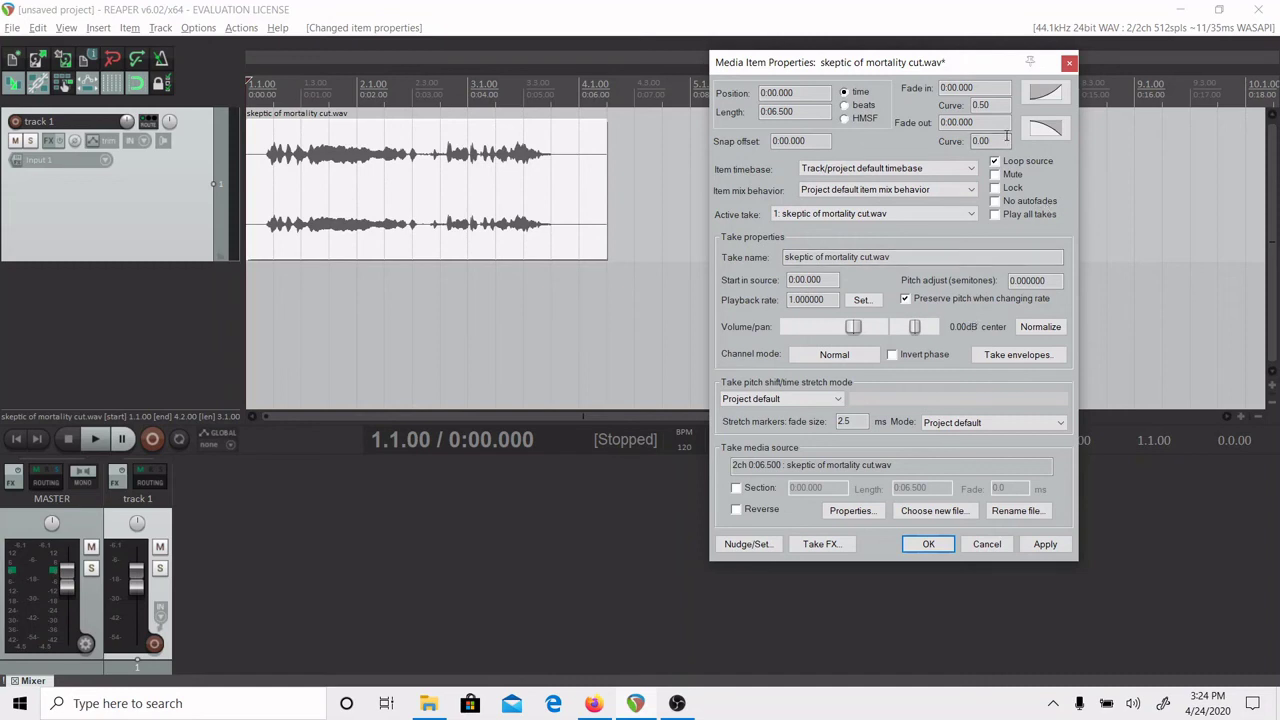
# Step: Give the clip a 0:05.000 fade-in using the last, steep S-shaped fade type, with the fade-in curve value set to 1.00
pyautogui.click(1046, 91)
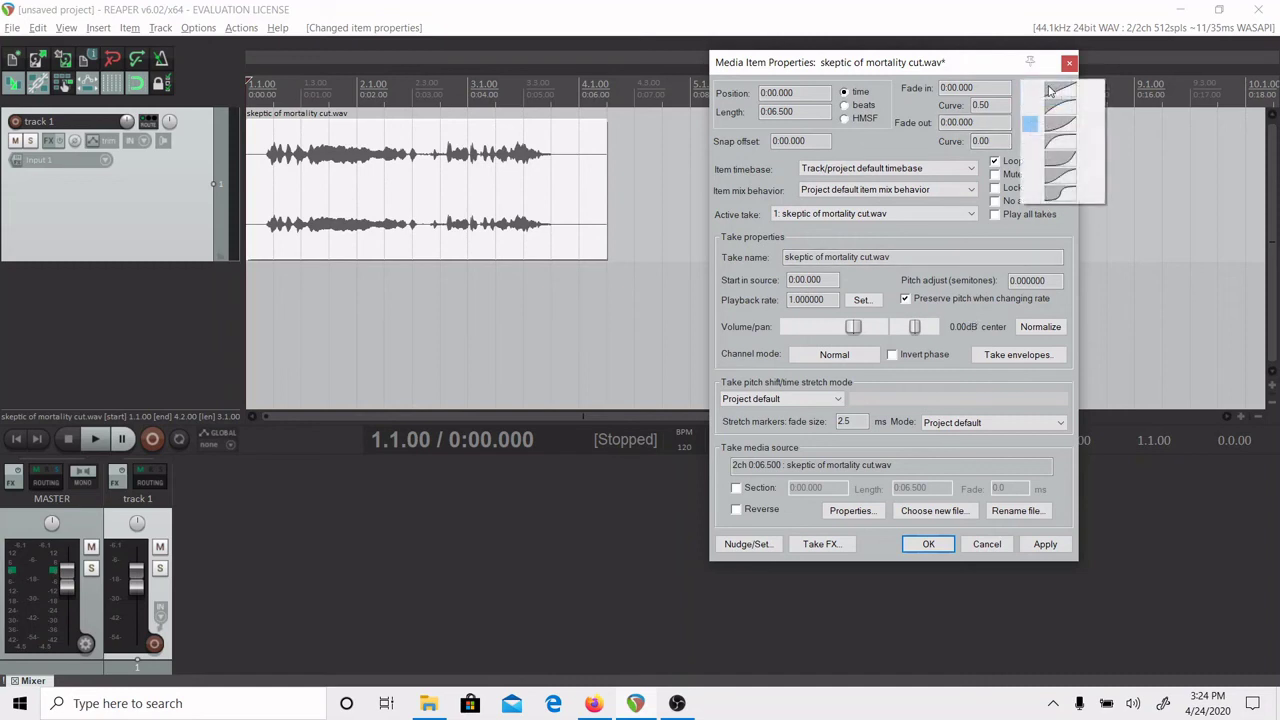
pyautogui.click(1060, 190)
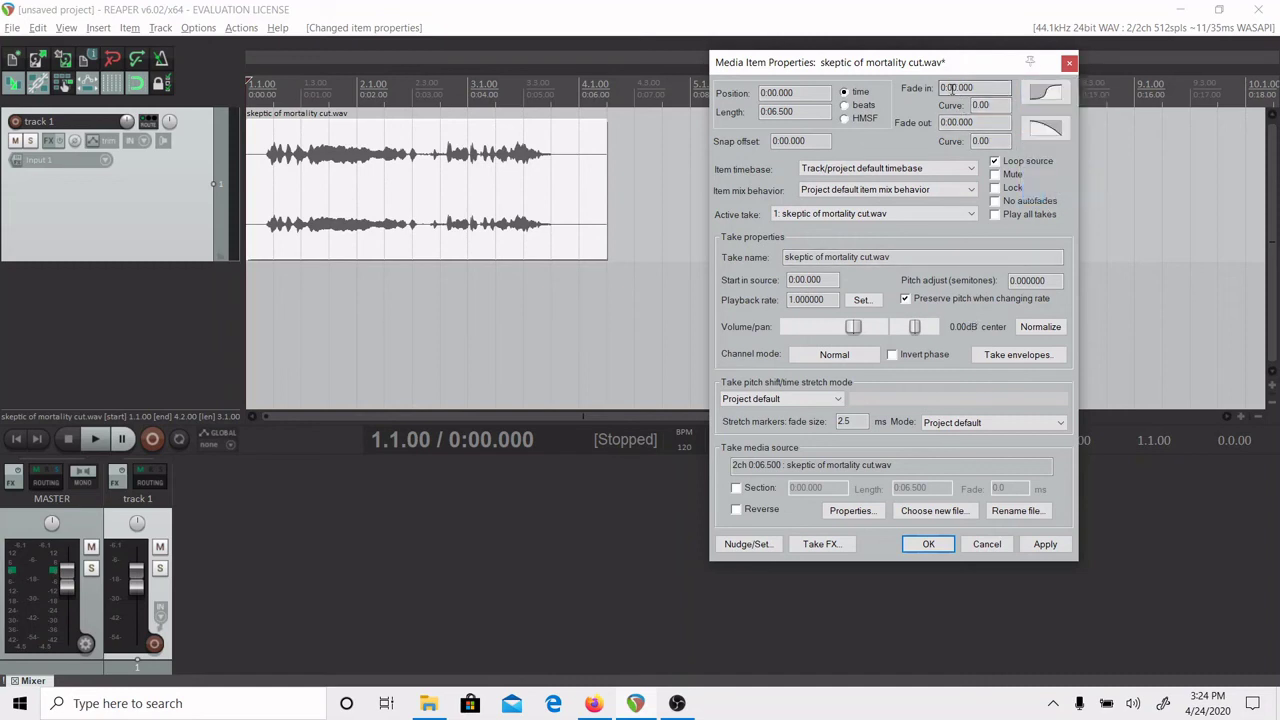
pyautogui.moveTo(941, 88); pyautogui.dragTo(960, 88)
pyautogui.write('5')
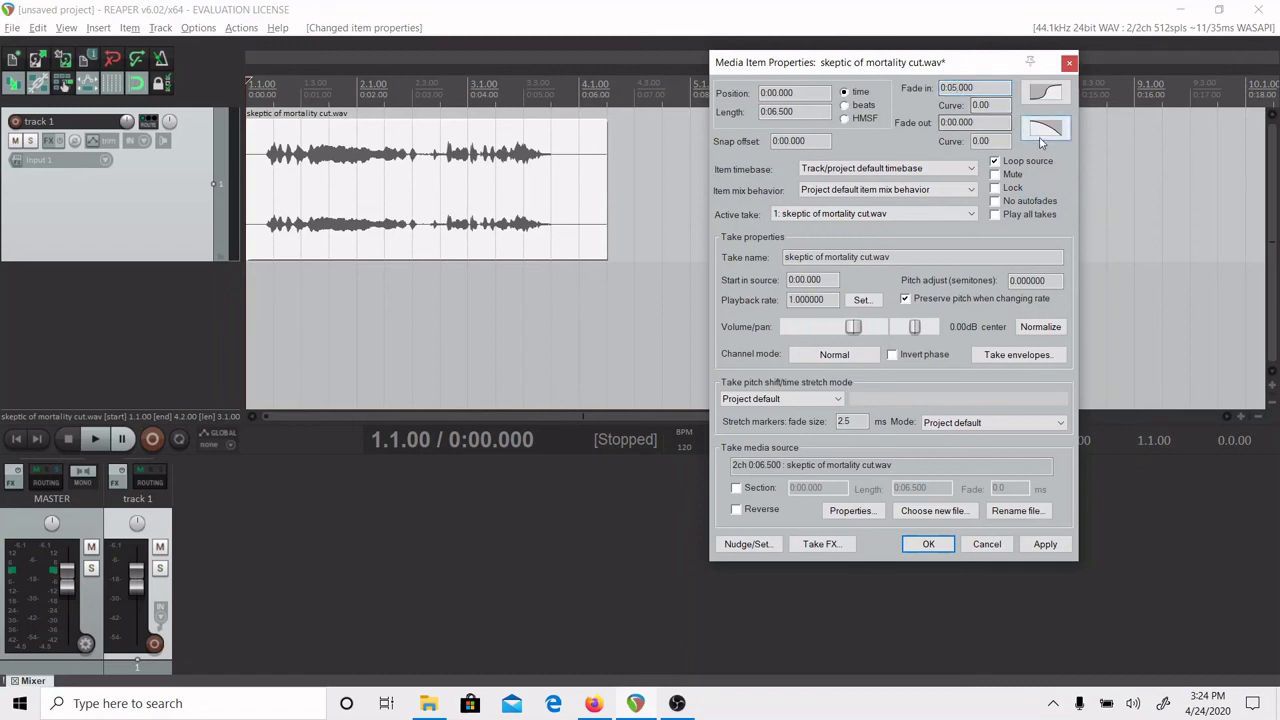
pyautogui.click(978, 105)
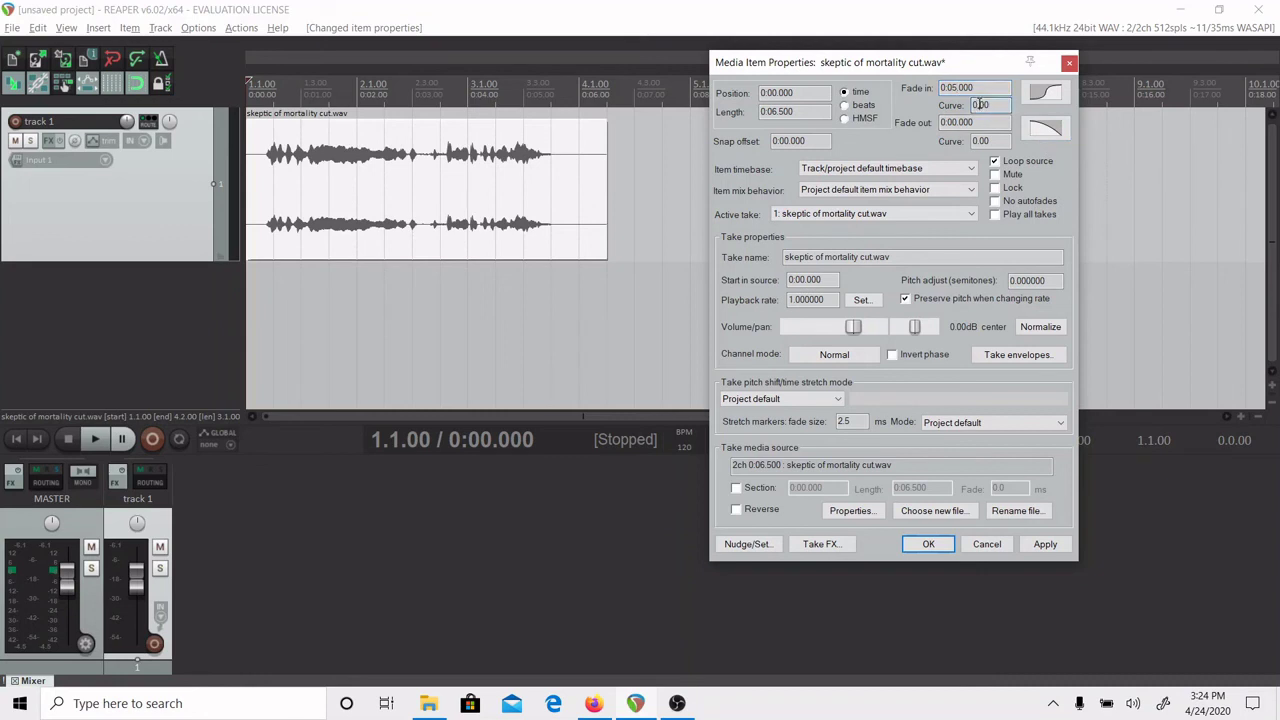
pyautogui.moveTo(978, 105); pyautogui.dragTo(961, 116)
pyautogui.write('1')
pyautogui.click(975, 122)
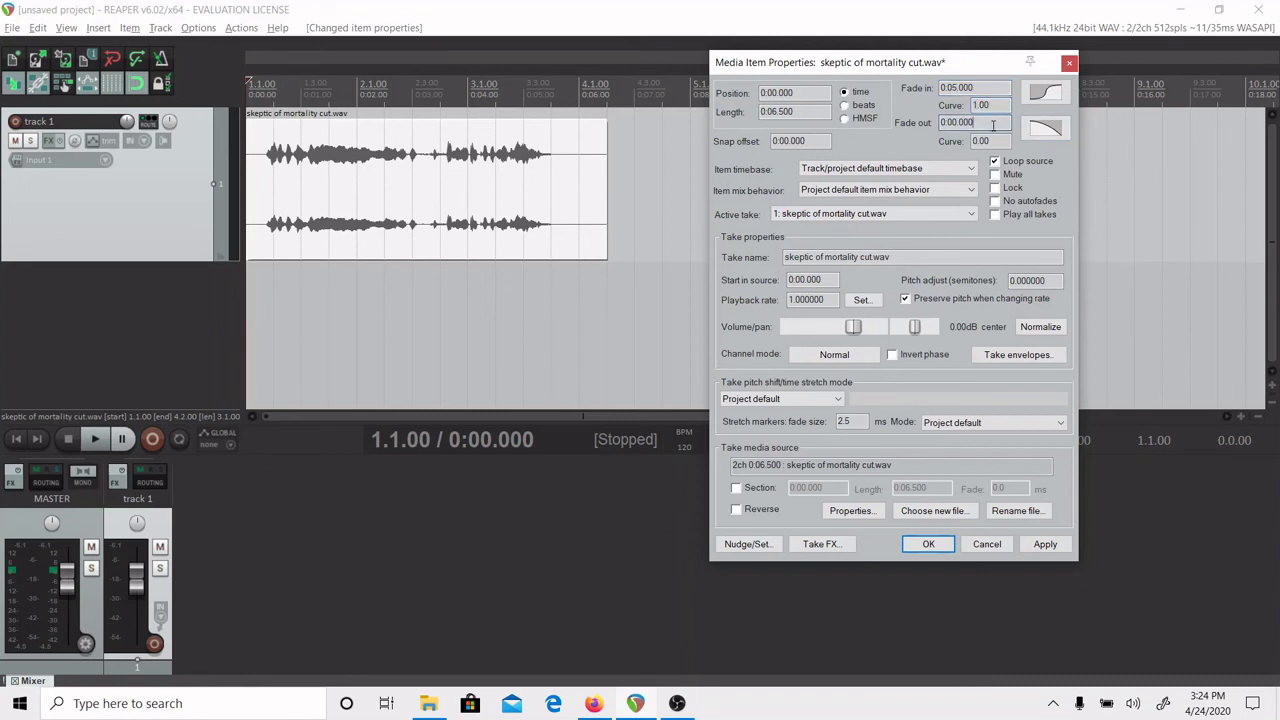
# Step: Set the take's pitch adjustment to -4 semitones, playback rate to 0.600000 and pan to 85% right, and apply the changes
pyautogui.click(1013, 281)
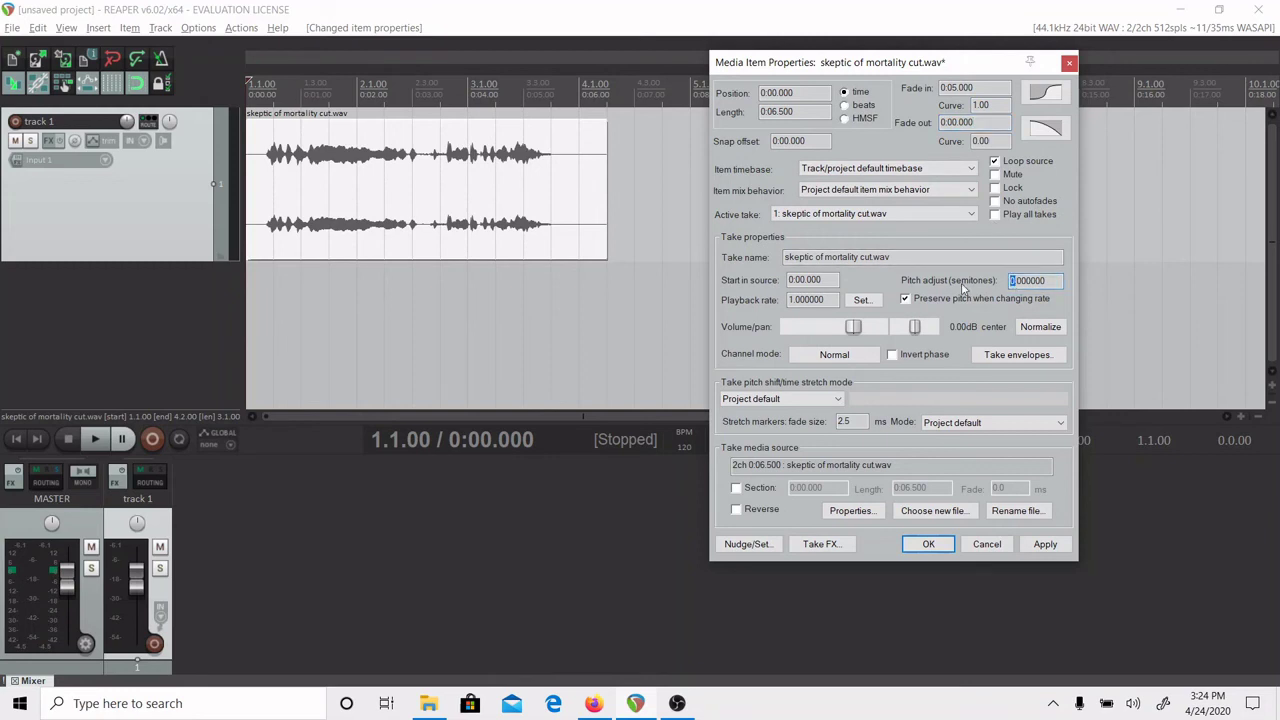
pyautogui.write('4')
pyautogui.moveTo(836, 300); pyautogui.dragTo(786, 302)
pyautogui.press('BackSpace')
pyautogui.write('6')
pyautogui.moveTo(914, 332); pyautogui.dragTo(931, 338)
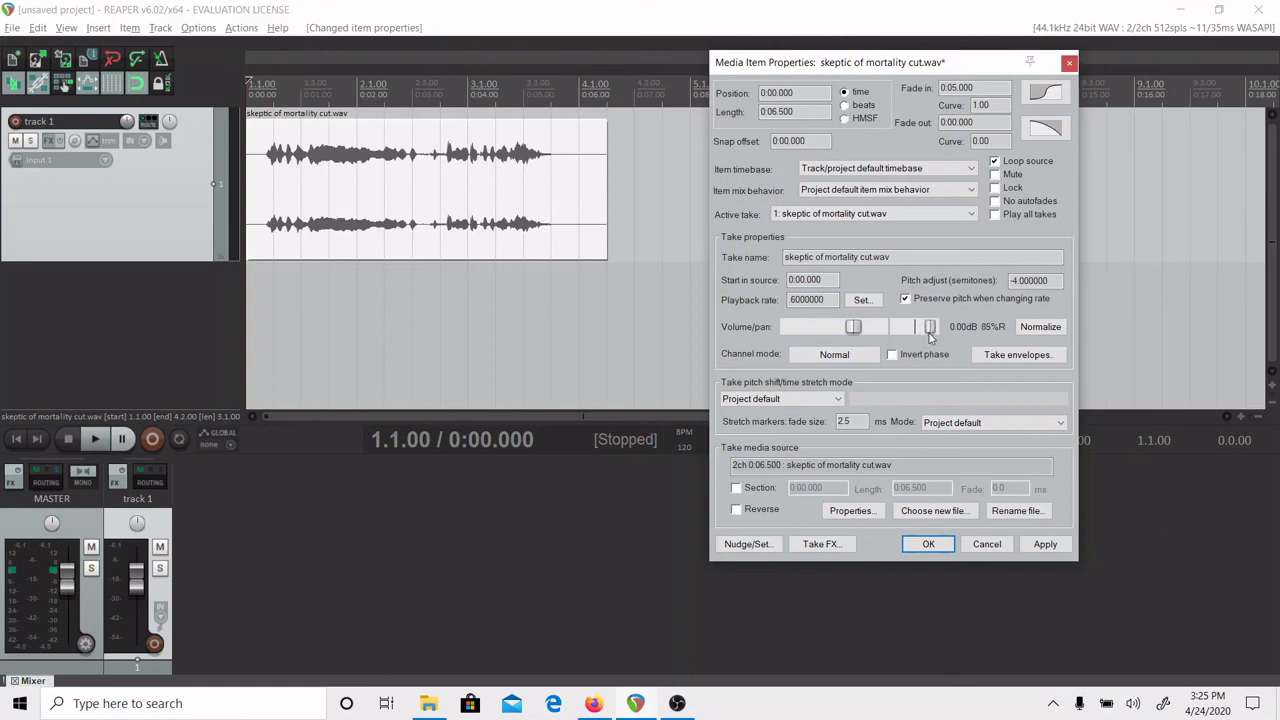
pyautogui.click(1045, 544)
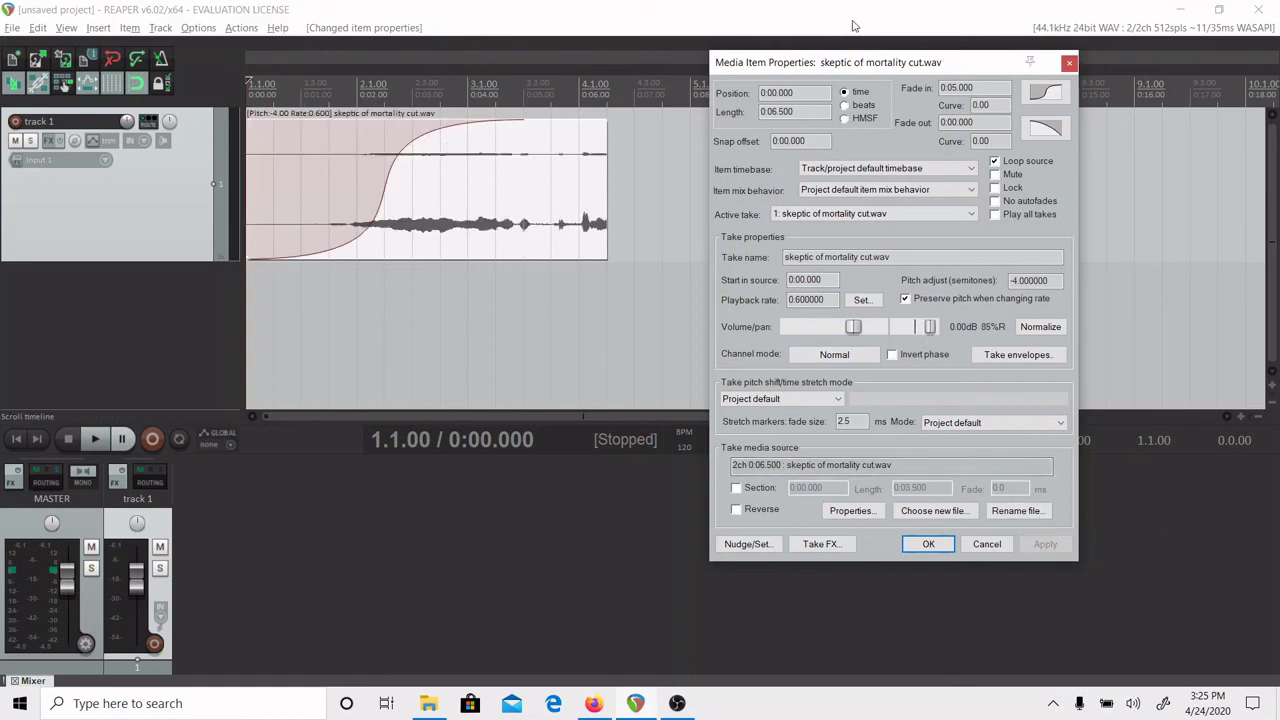
# Step: Move the properties dialog off the clip, extend the clip's end to a length of 0:10.833, and play it
pyautogui.moveTo(894, 68); pyautogui.dragTo(856, 373)
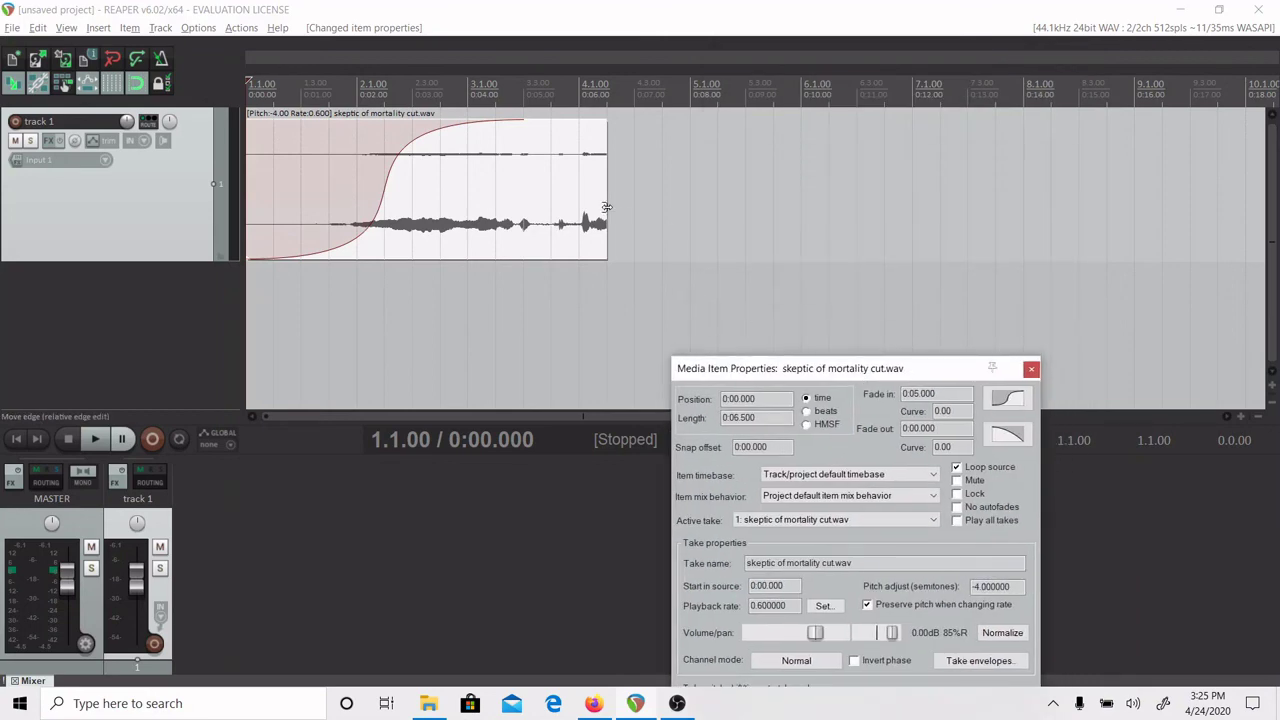
pyautogui.moveTo(606, 207); pyautogui.dragTo(845, 177)
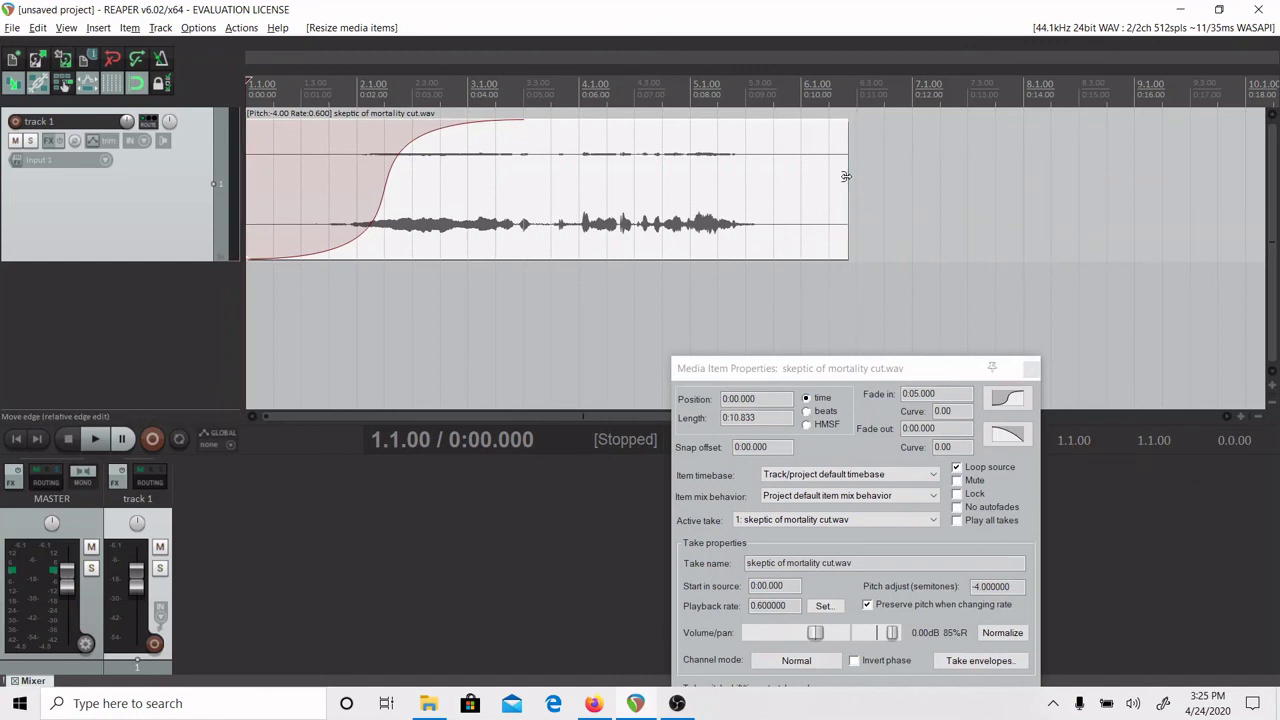
pyautogui.press('space')
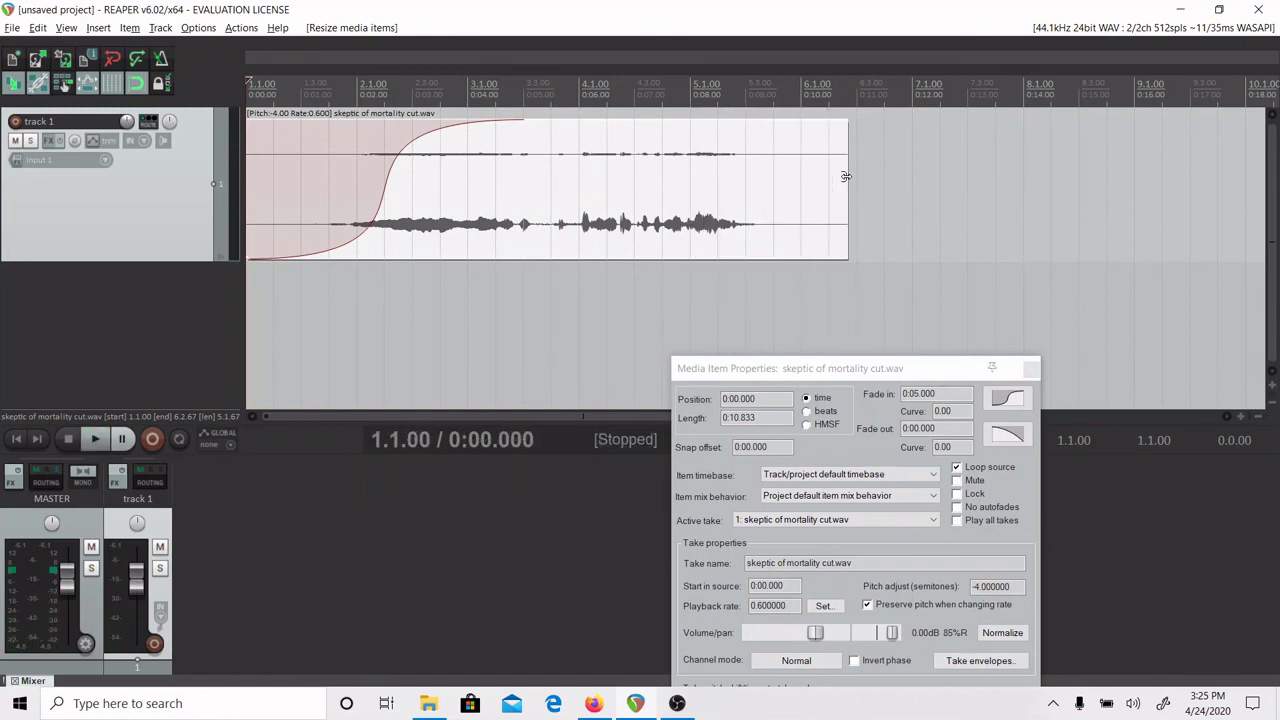
pyautogui.moveTo(849, 379); pyautogui.dragTo(965, 95)
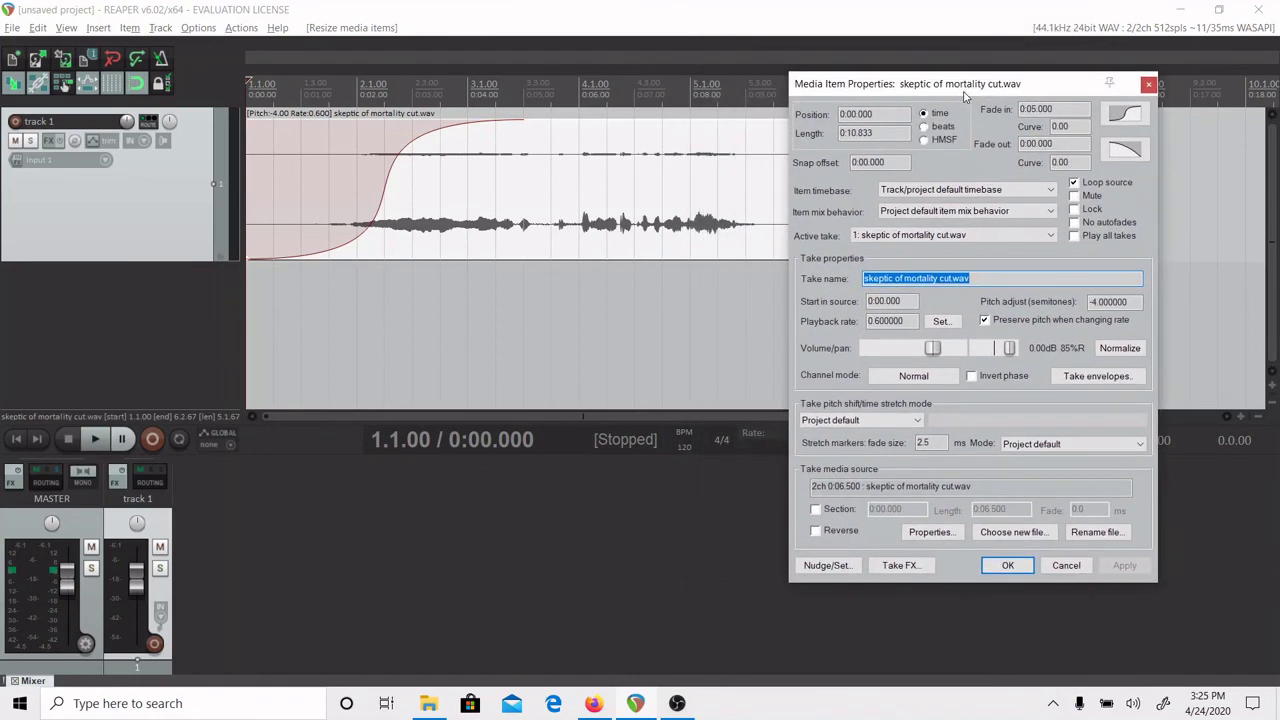